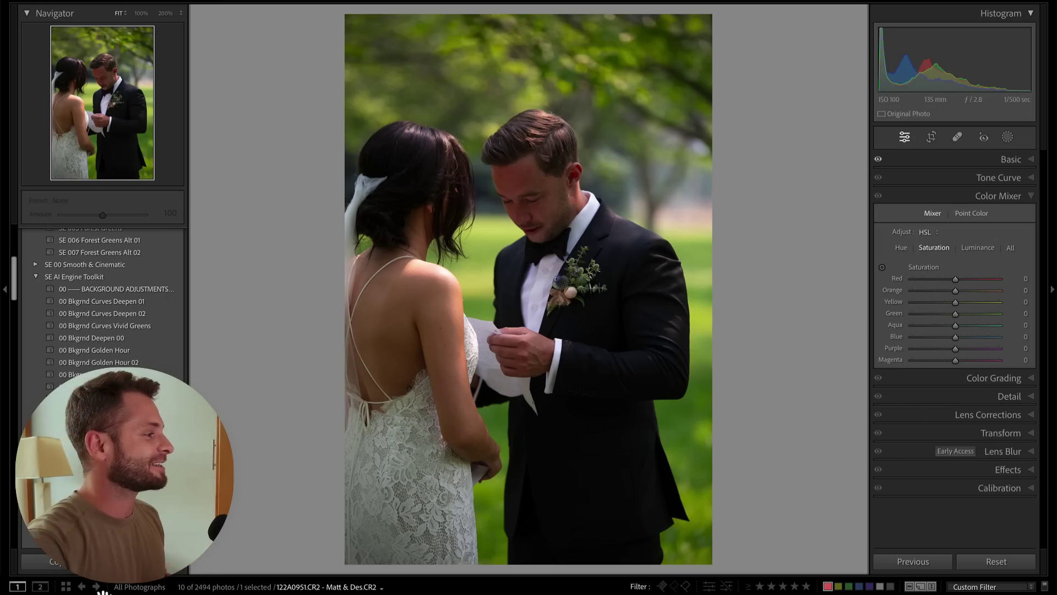
Step: Go to the mountain-lake dock photo AMM03079-Edit.tif and expand the Lens Blur panel
key("Right")
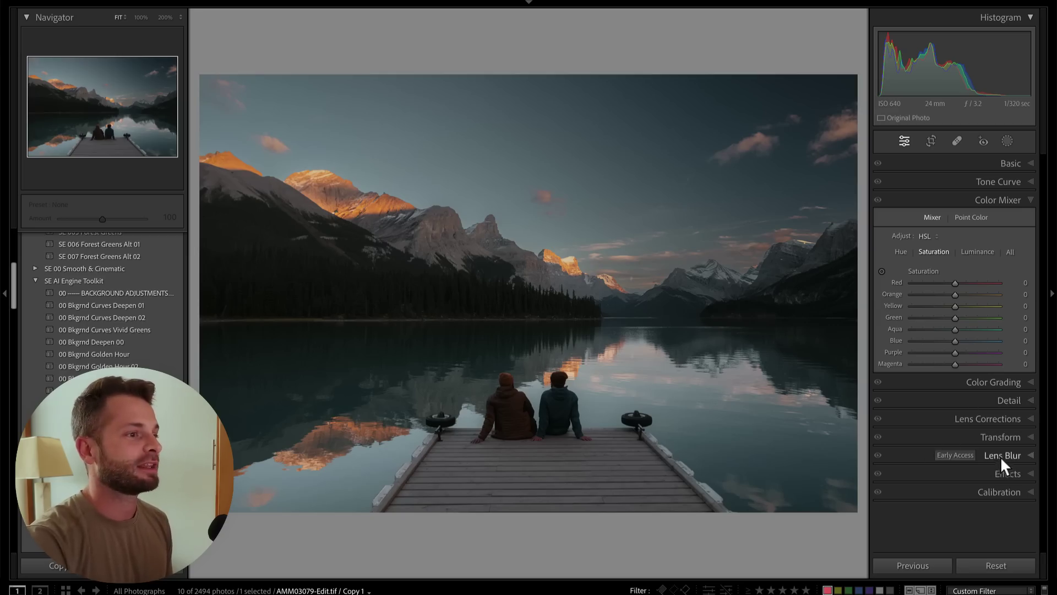
left_click(1001, 457)
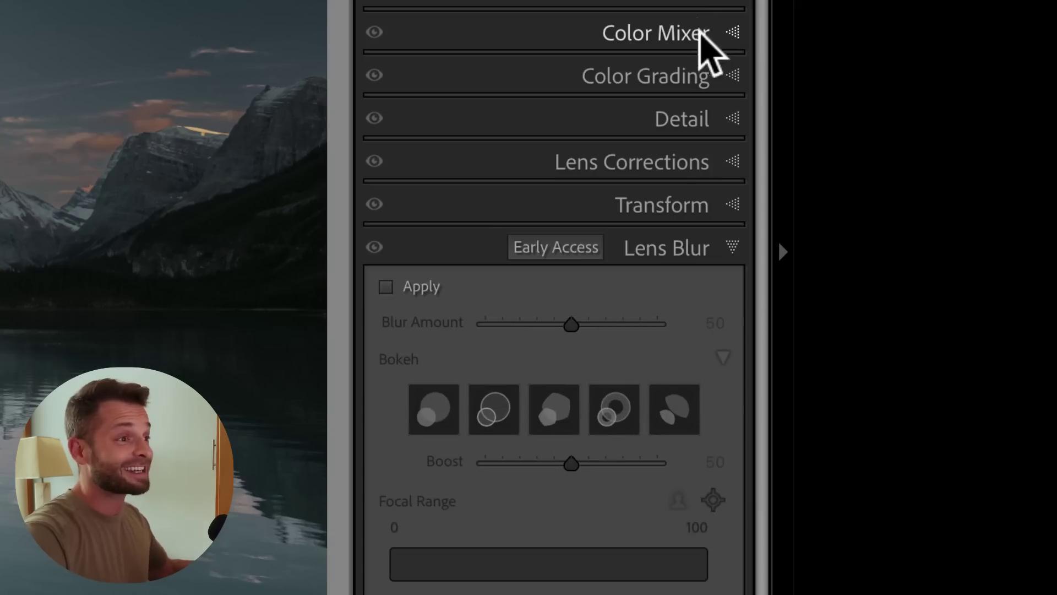
Step: Expand the Color Mixer, keep Adjust on HSL, and switch to the Point Color section
left_click(1016, 201)
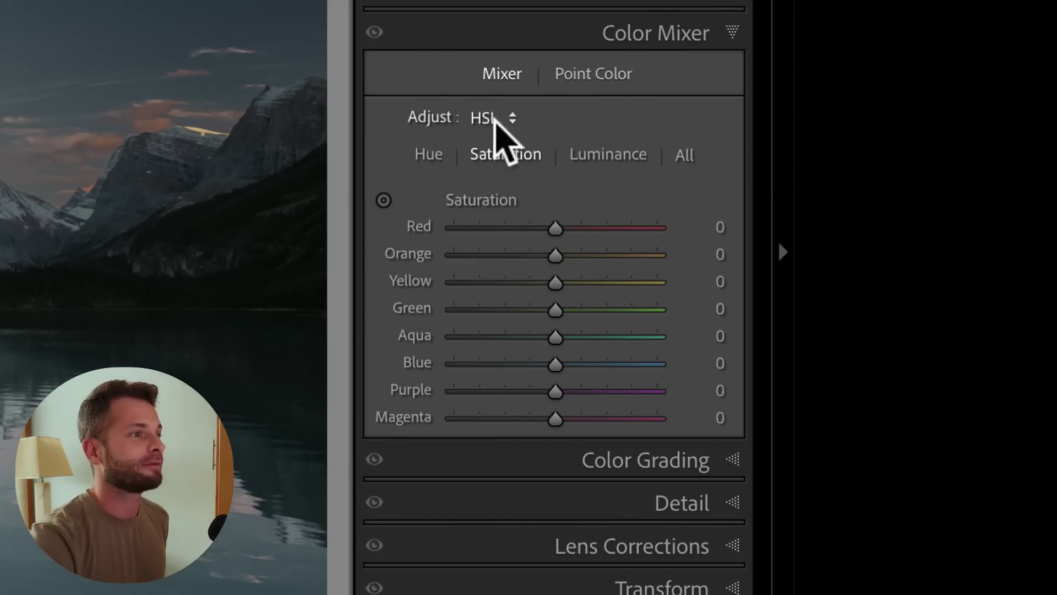
left_click(495, 123)
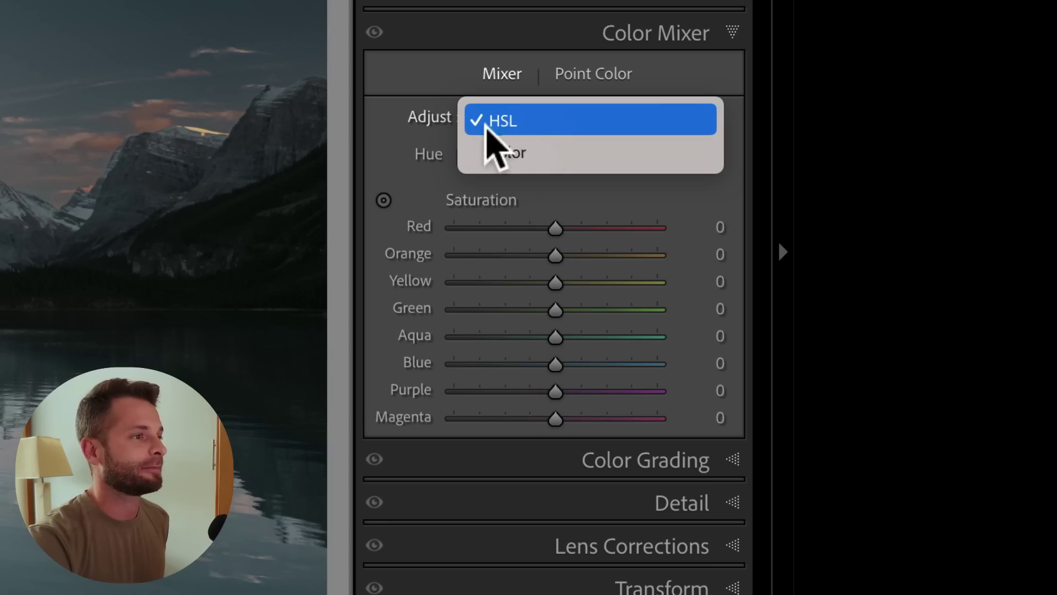
left_click(532, 120)
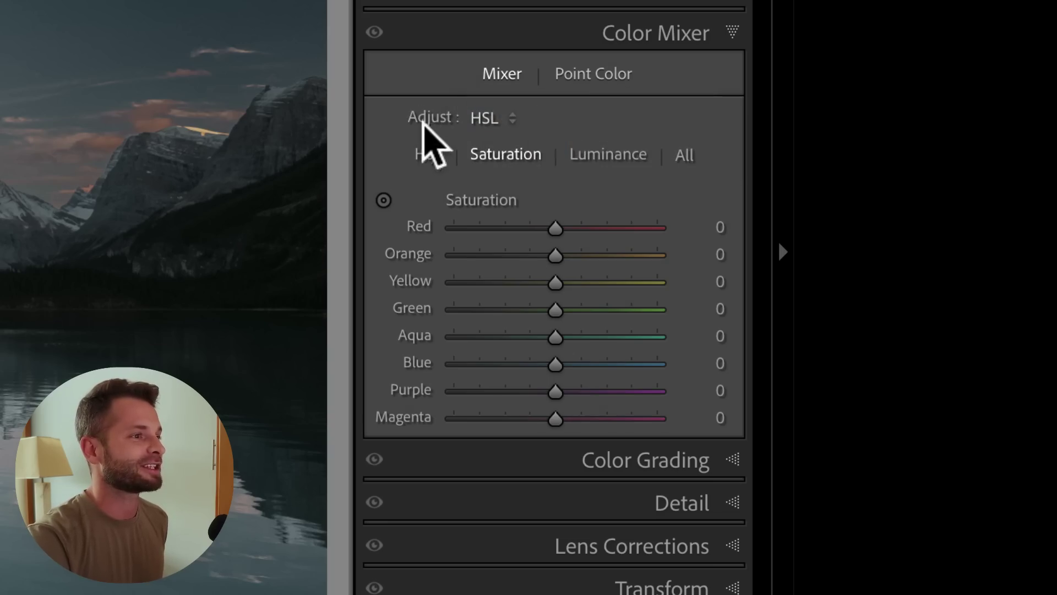
left_click(599, 77)
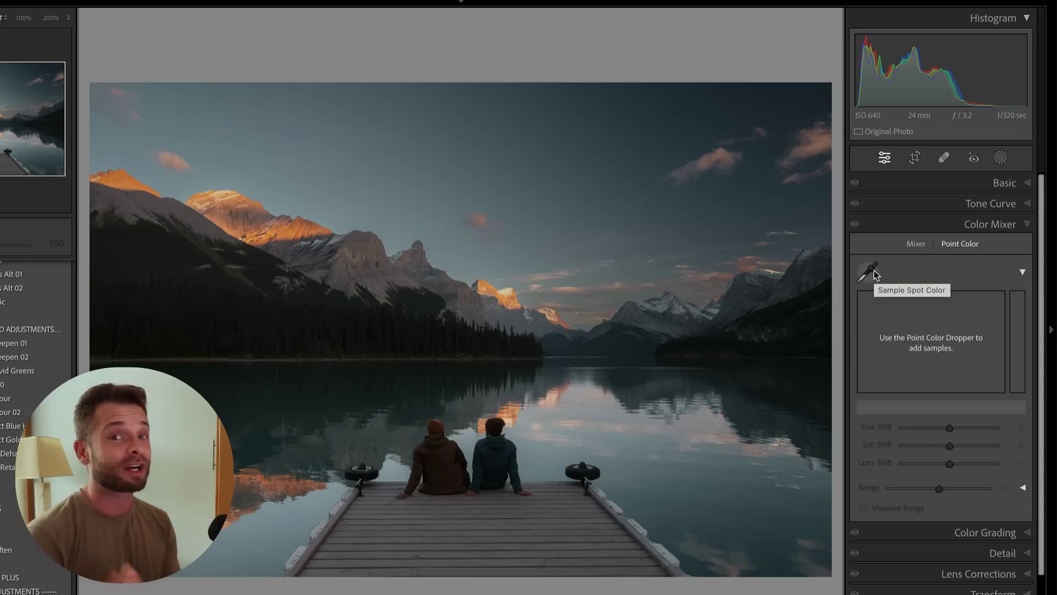
Step: Add a Select Background mask (Mask 1) covering everything except the two people
key("shift+w")
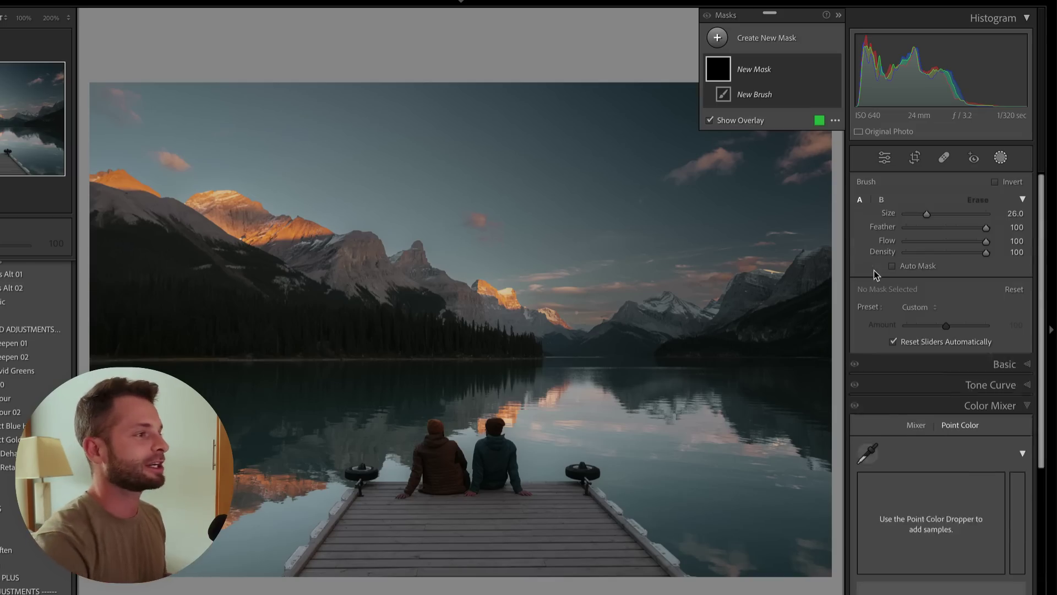
left_click(718, 37)
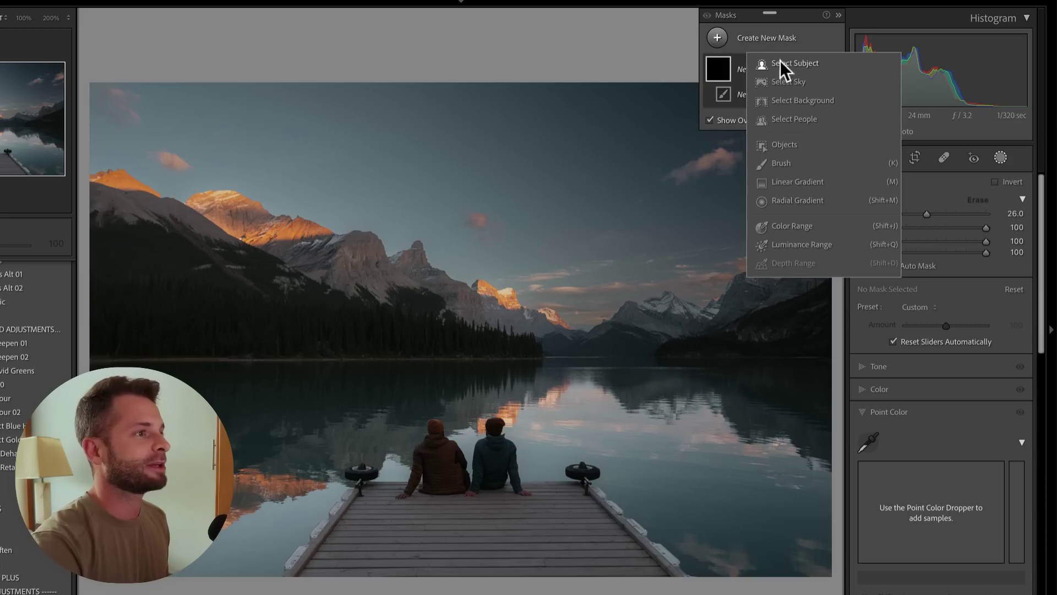
left_click(798, 100)
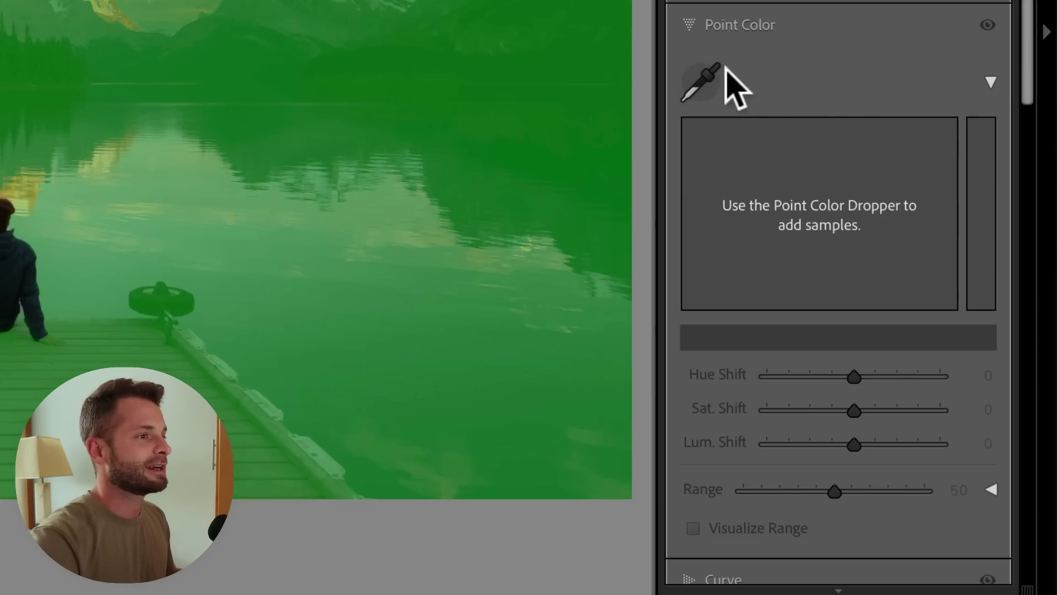
Step: Sample the sky blue in the background mask and toggle Visualize Range to check coverage
left_click(700, 83)
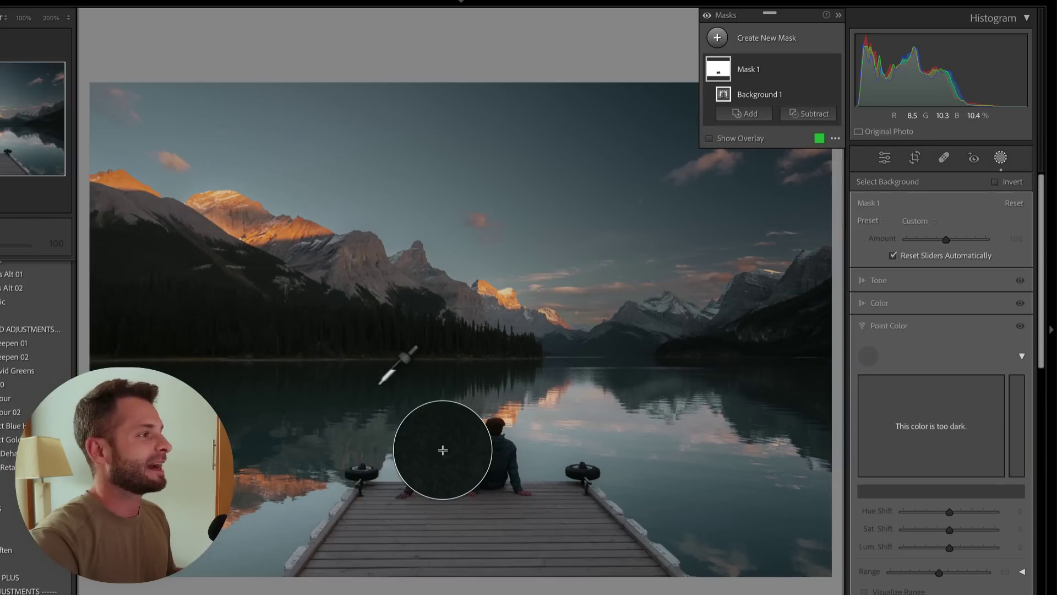
left_click(620, 222)
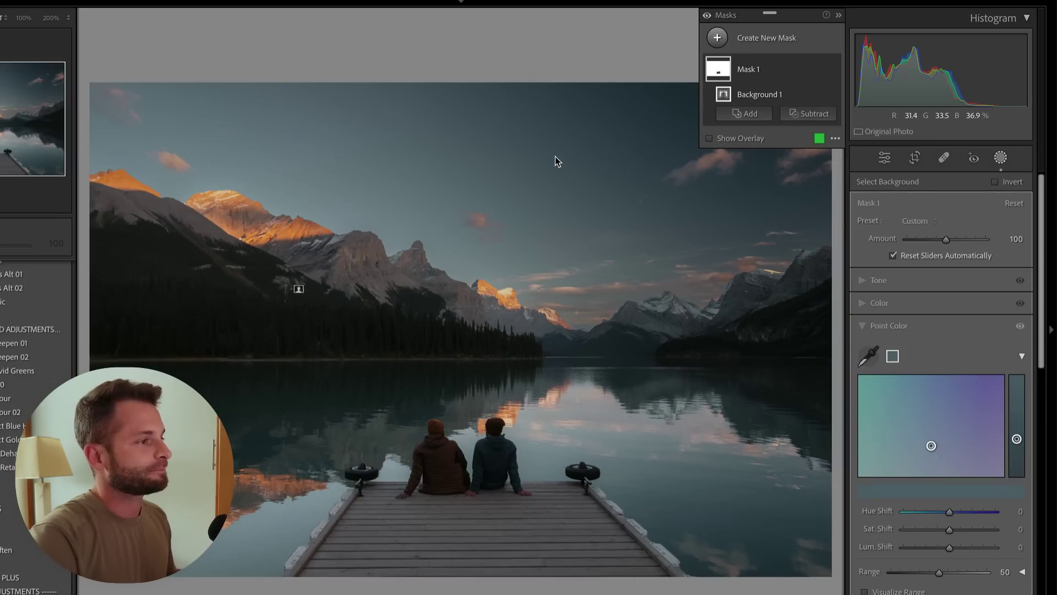
left_click(865, 591)
left_click(865, 591)
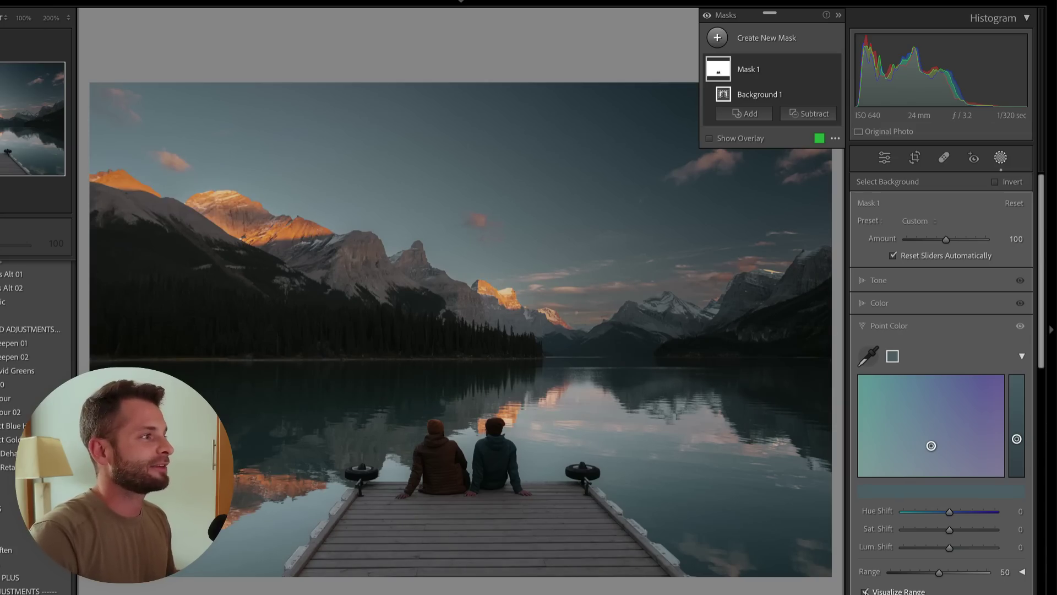
left_click(865, 591)
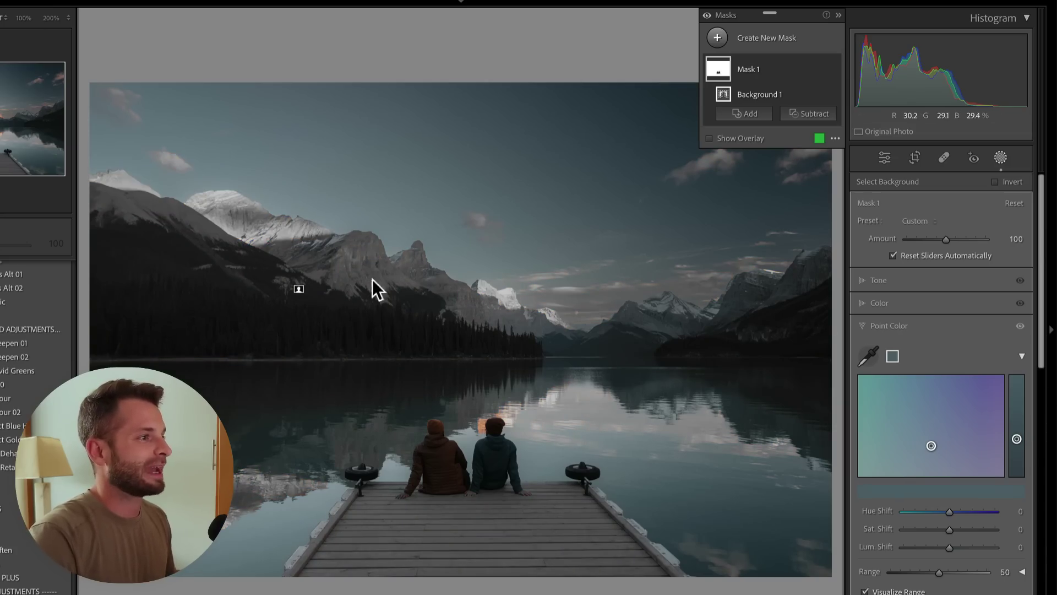
scroll(882, 520, "down", 3)
scroll(882, 520, "down", 1)
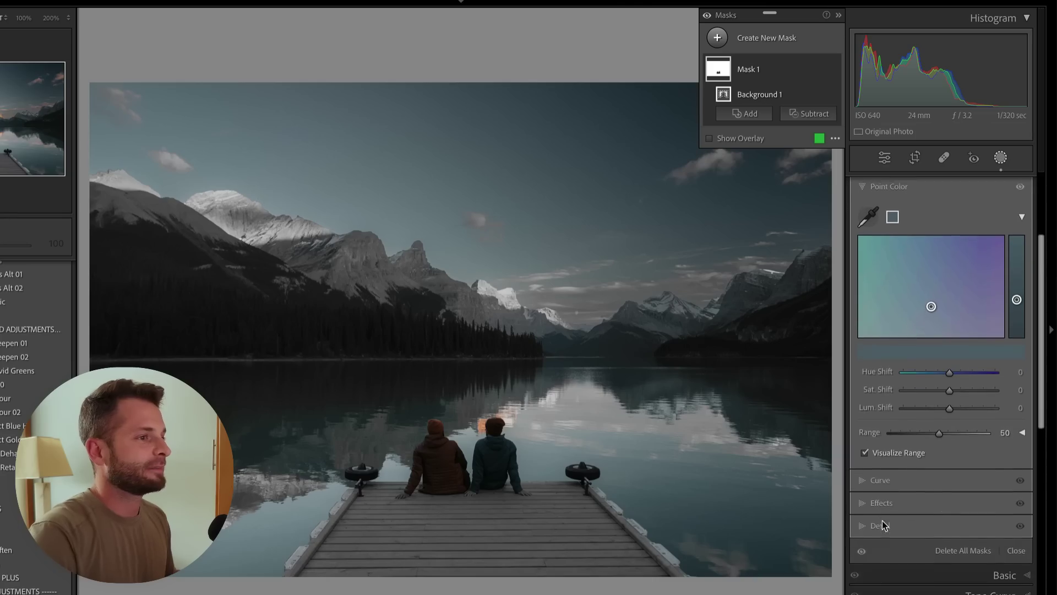
Step: Try Hue, Saturation and Luminance shifts on the sampled blue, then reset all Point Color adjustments
left_click_drag(915, 370, 953, 388)
double_click(951, 387)
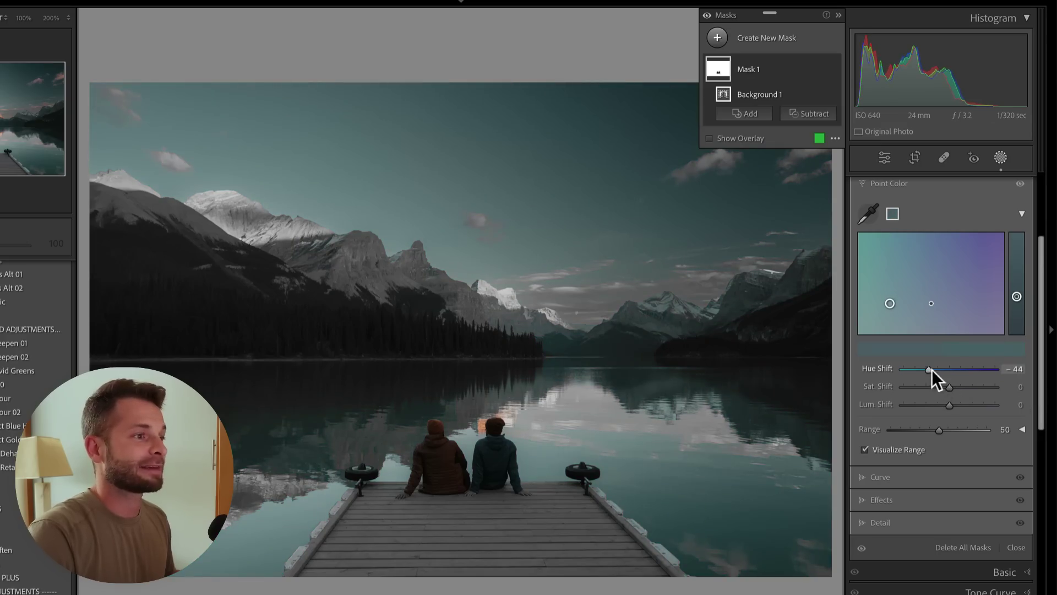
double_click(932, 368)
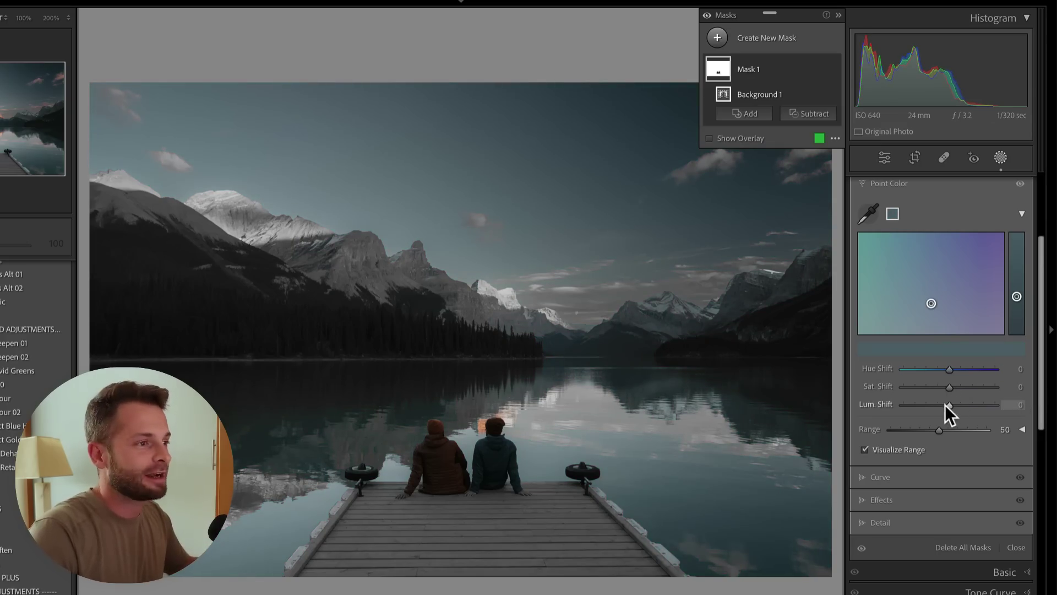
left_click_drag(949, 405, 897, 397)
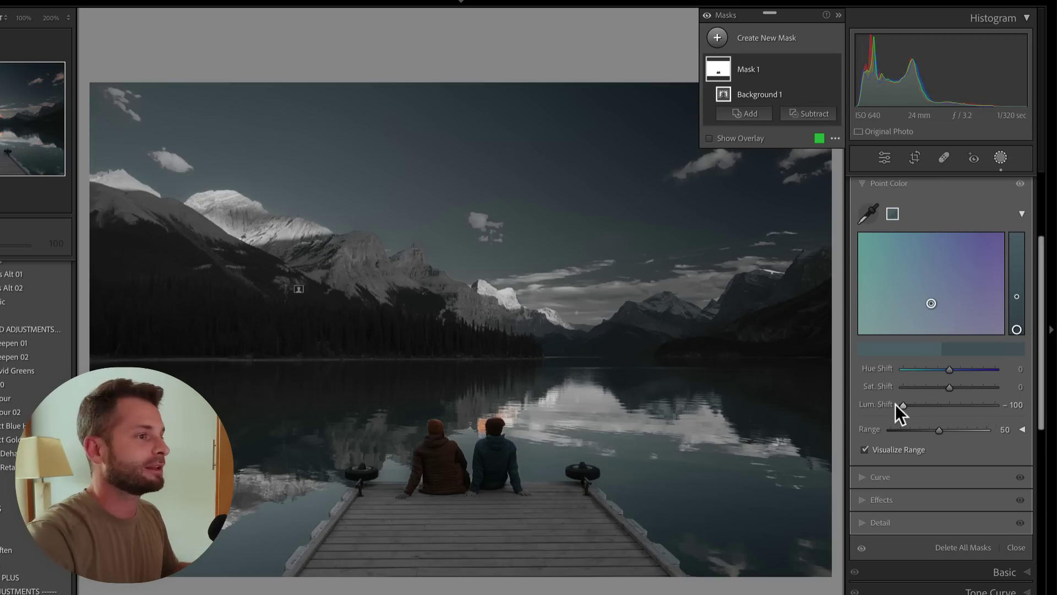
left_click_drag(931, 368, 1015, 391)
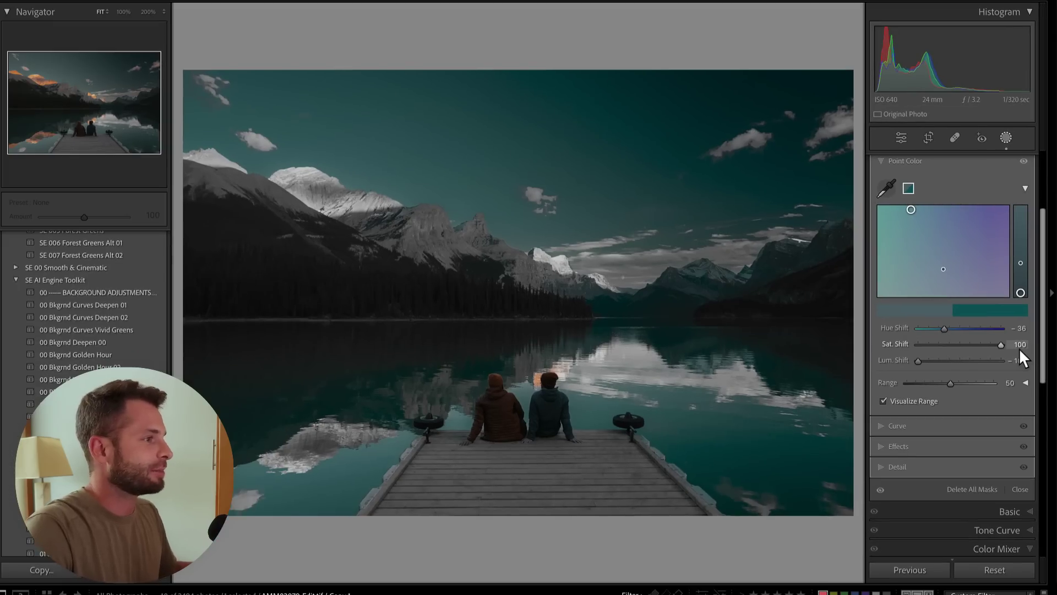
left_click_drag(1019, 349, 1019, 350)
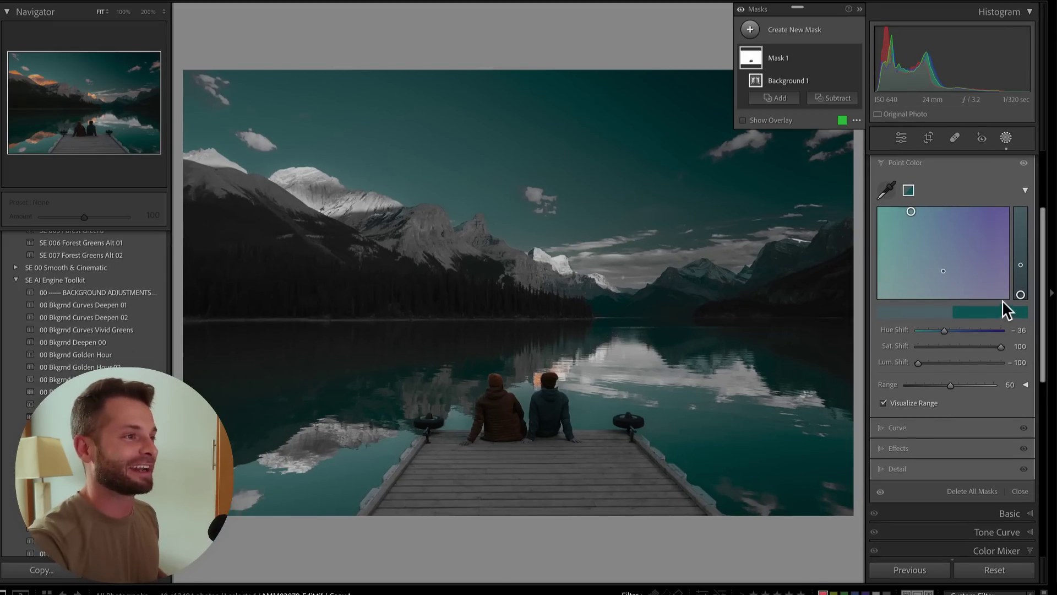
scroll(1002, 299, "up", 3)
left_click(910, 239, "alt")
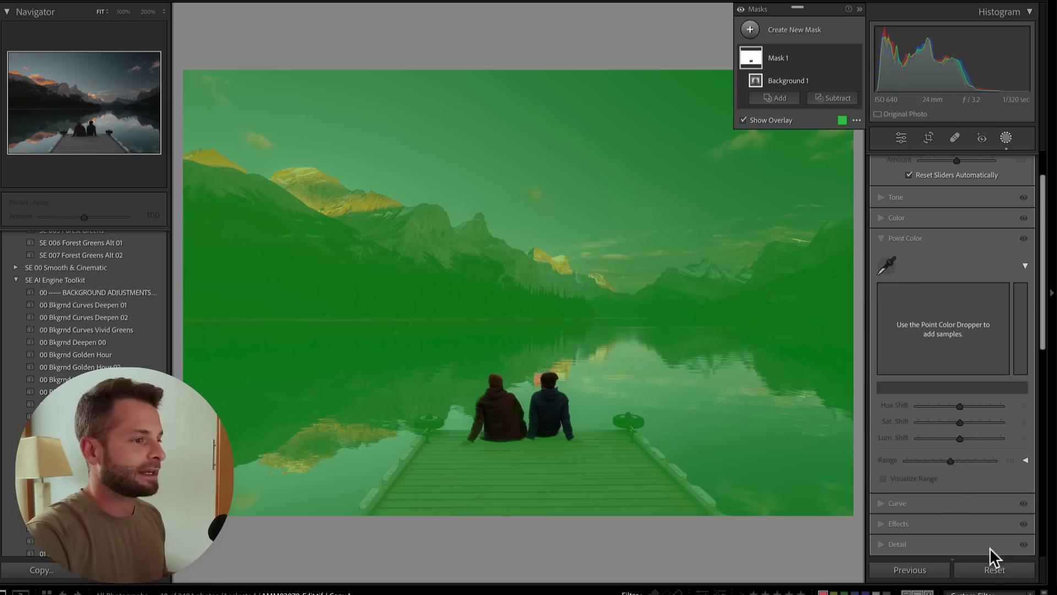
Step: Remove the background mask and create a Select Sky mask instead
left_click(994, 571)
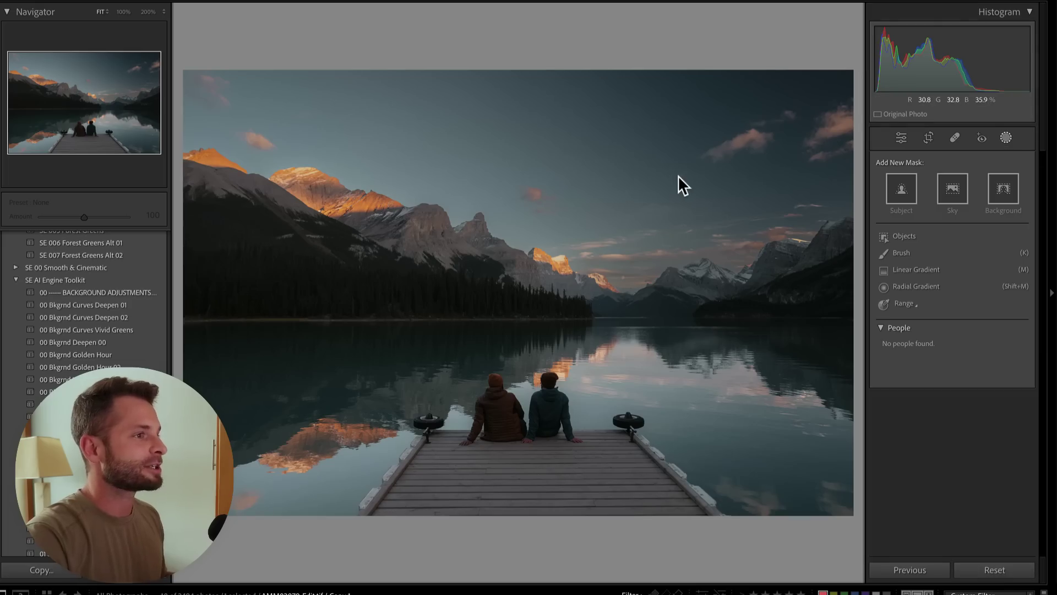
key("k")
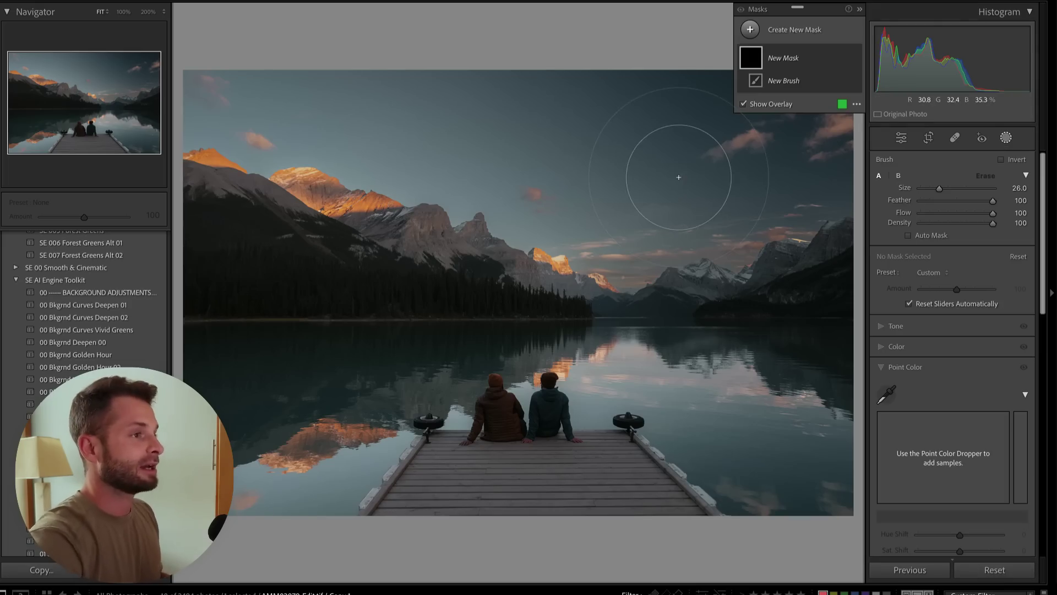
left_click(779, 33)
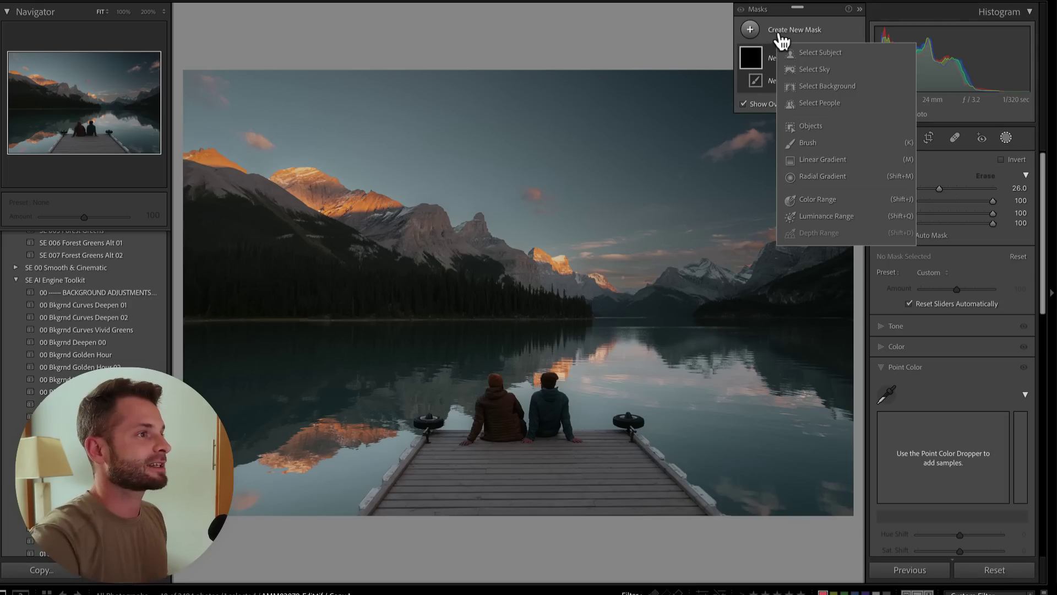
left_click(820, 70)
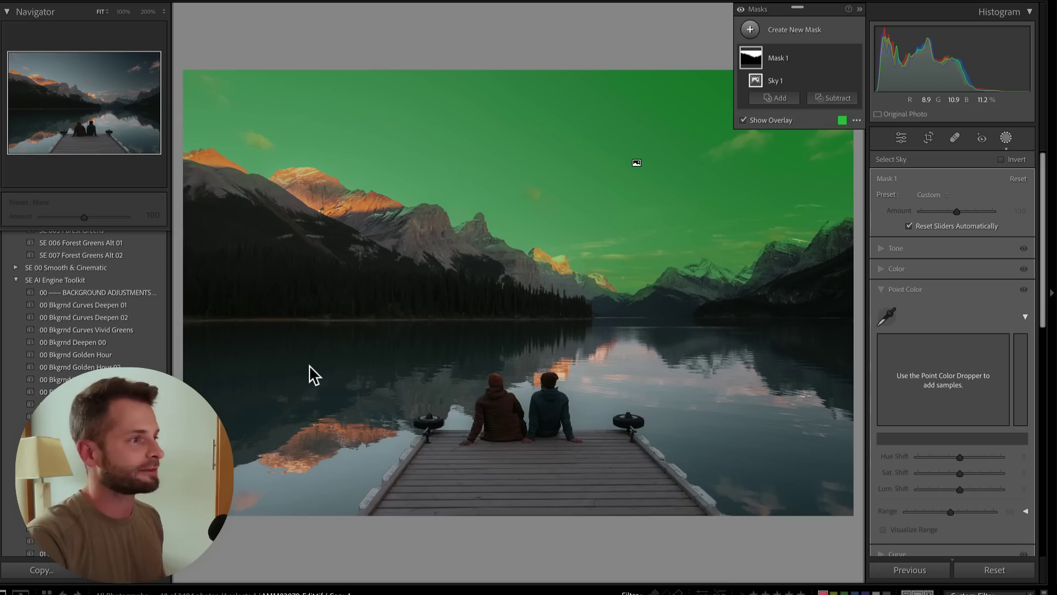
Step: Sample the sky blue and set Hue -42, Saturation -26, Luminance -12, comparing mask on/off
left_click(887, 315)
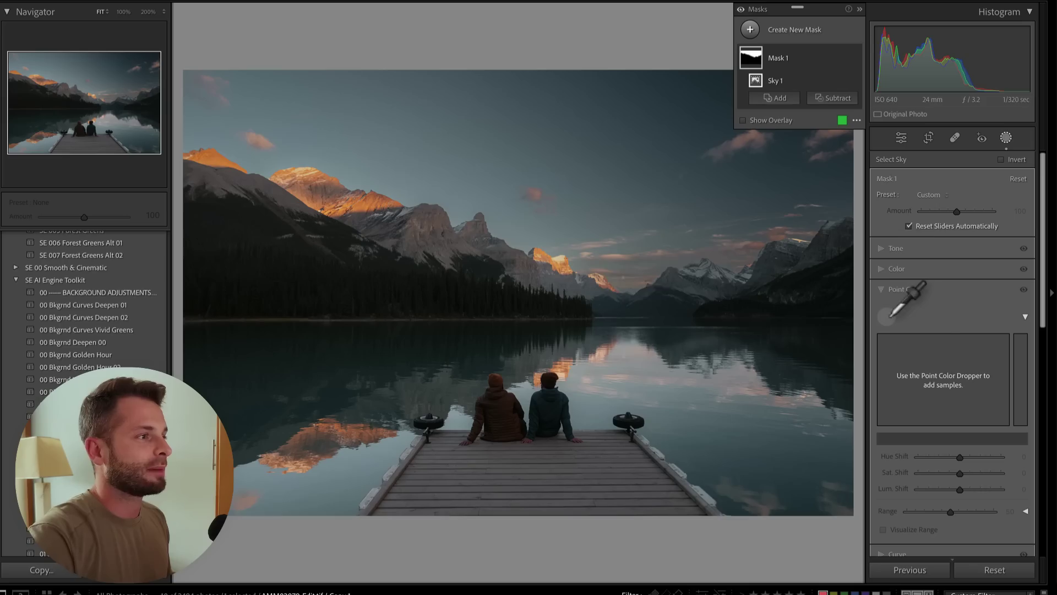
left_click(636, 163)
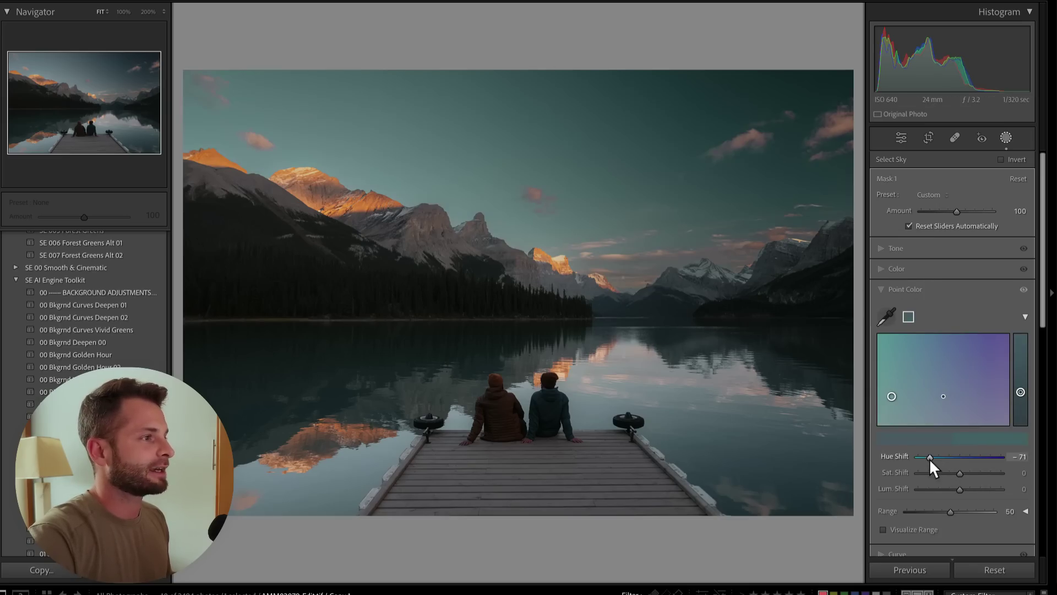
mouse_move(929, 458)
left_mouse_down()
mouse_move(949, 473)
mouse_move(920, 491)
mouse_move(954, 490)
left_mouse_up()
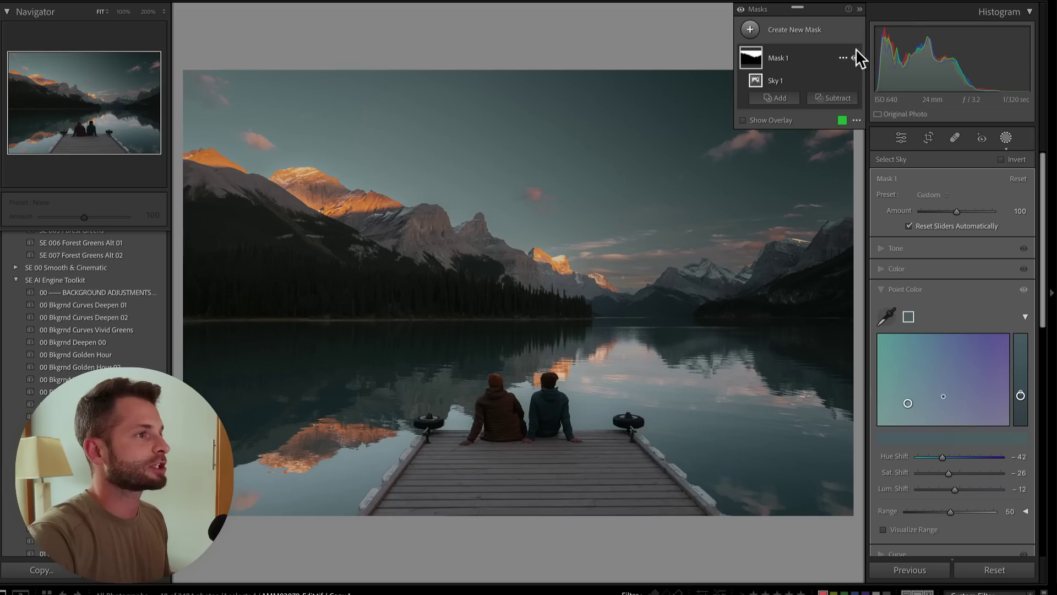
left_click(854, 57)
left_click(855, 57)
left_click(854, 57)
left_click(854, 58)
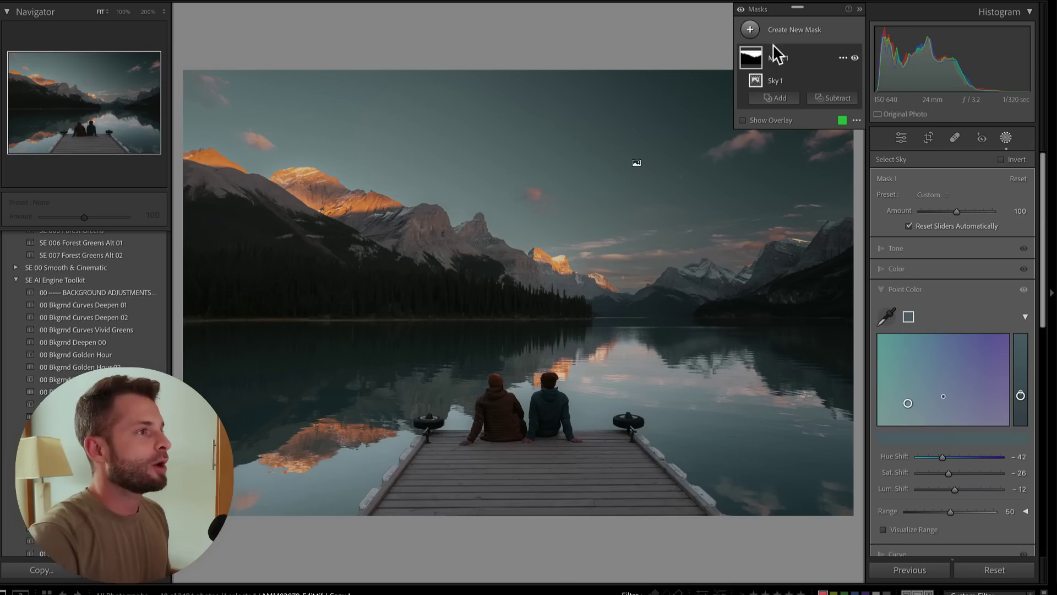
Step: Inspect the photo at 100%, then create an Objects mask brushed over the couple on the dock
left_click(547, 454)
left_click_drag(542, 443, 531, 26)
left_click(523, 289)
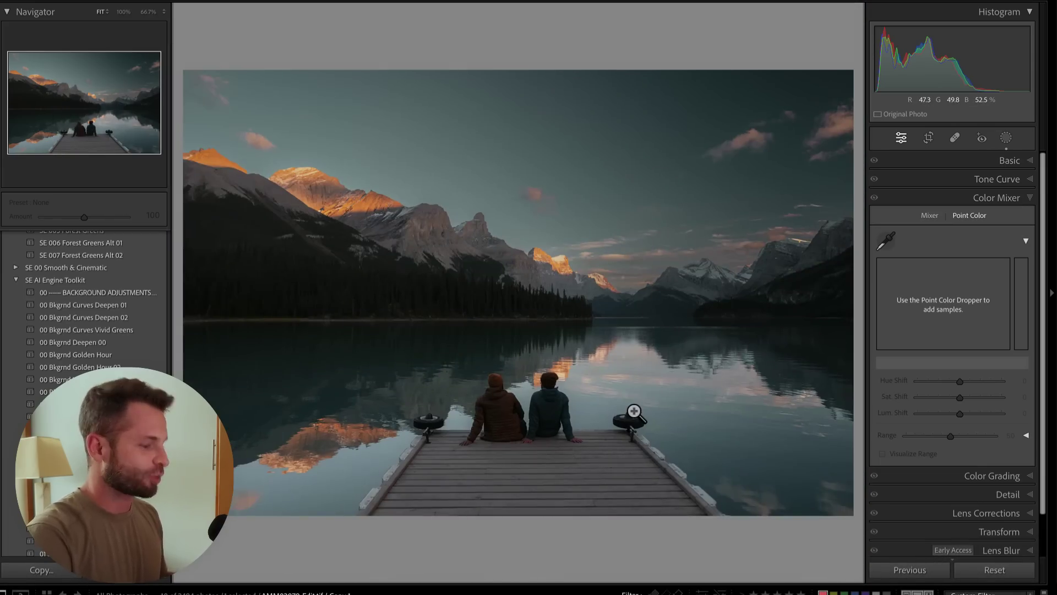
key("shift+w")
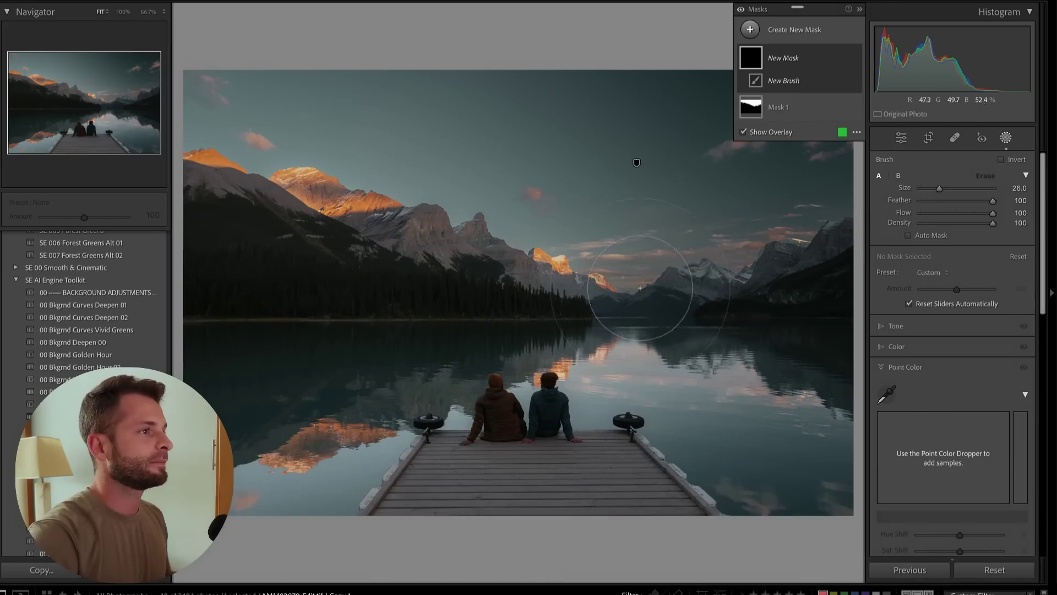
left_click(765, 38)
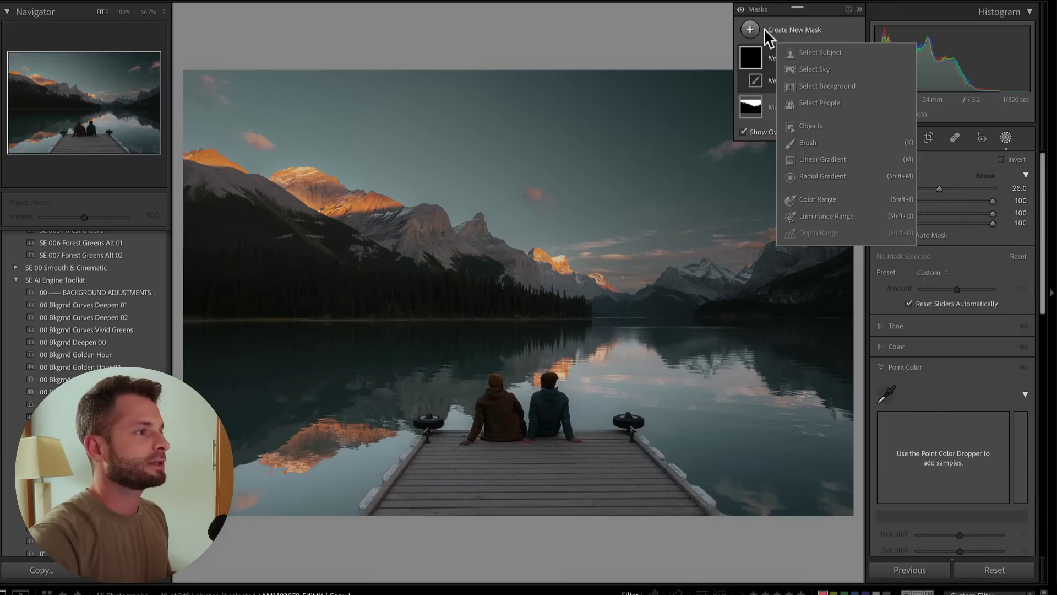
left_click(811, 125)
left_click_drag(484, 412, 557, 415)
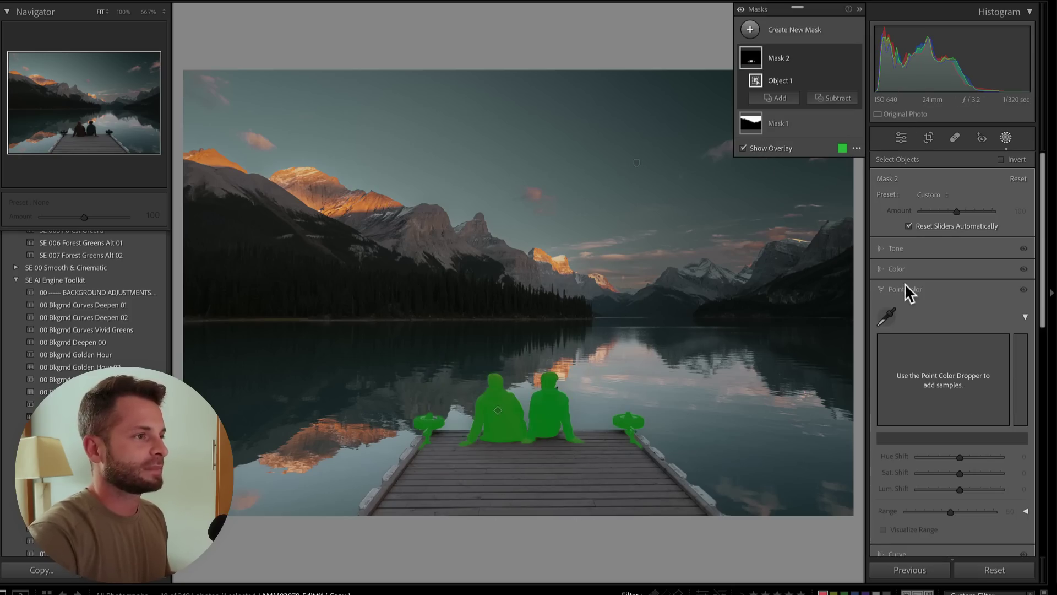
Step: Sample the maroon jacket and shift it to Hue -100, Saturation -49, then finish the mask
left_click(882, 318)
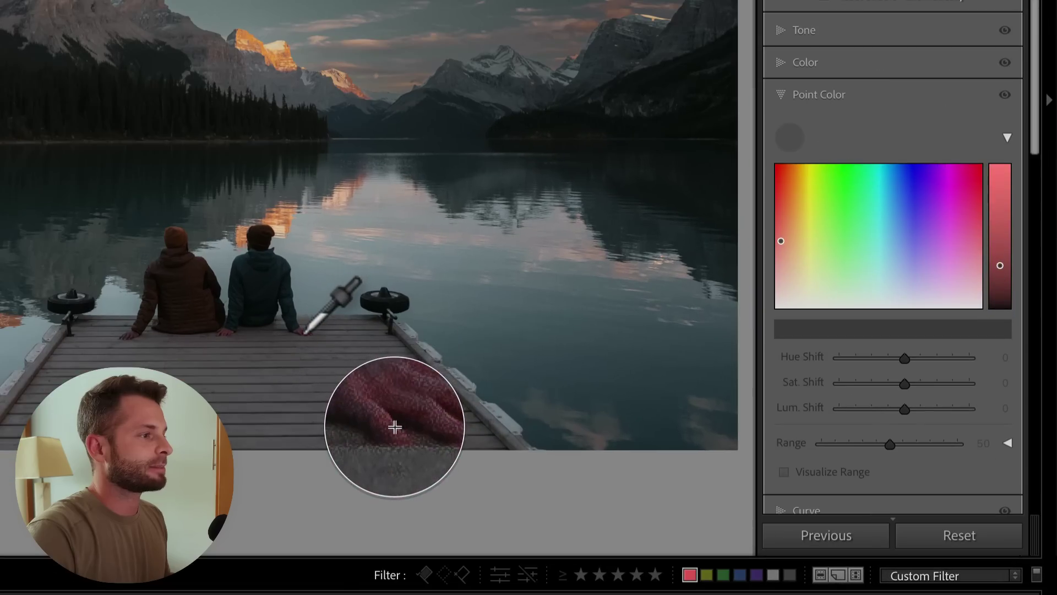
left_click(305, 332)
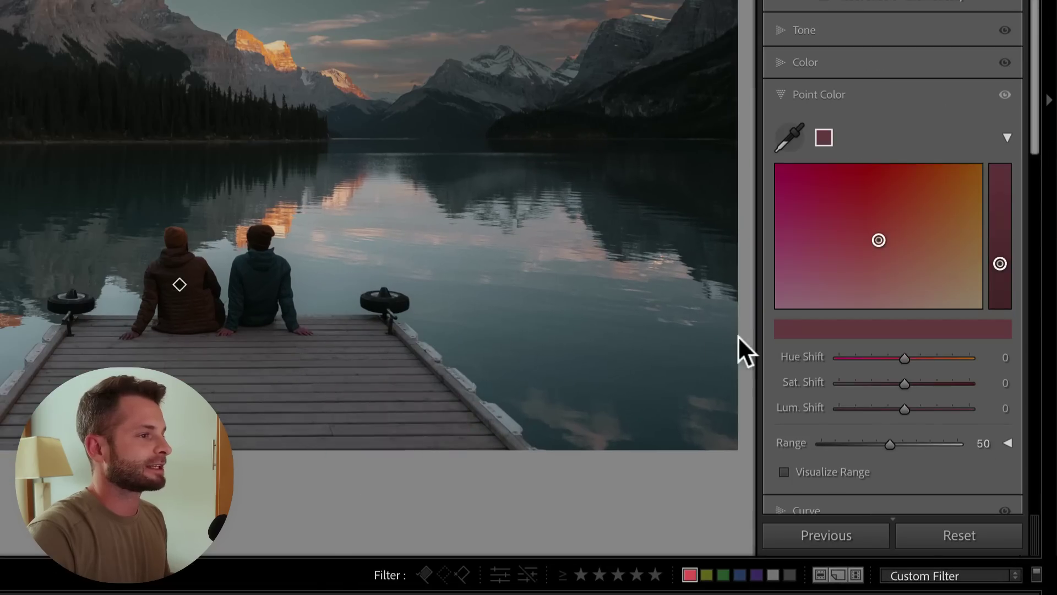
left_click(784, 472)
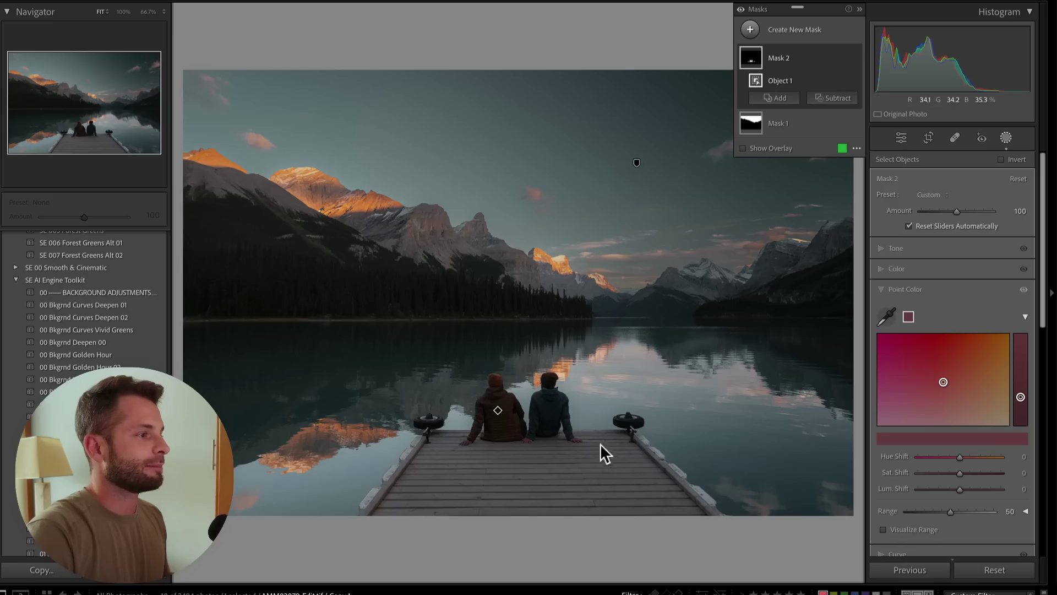
scroll(991, 468, "down", 2)
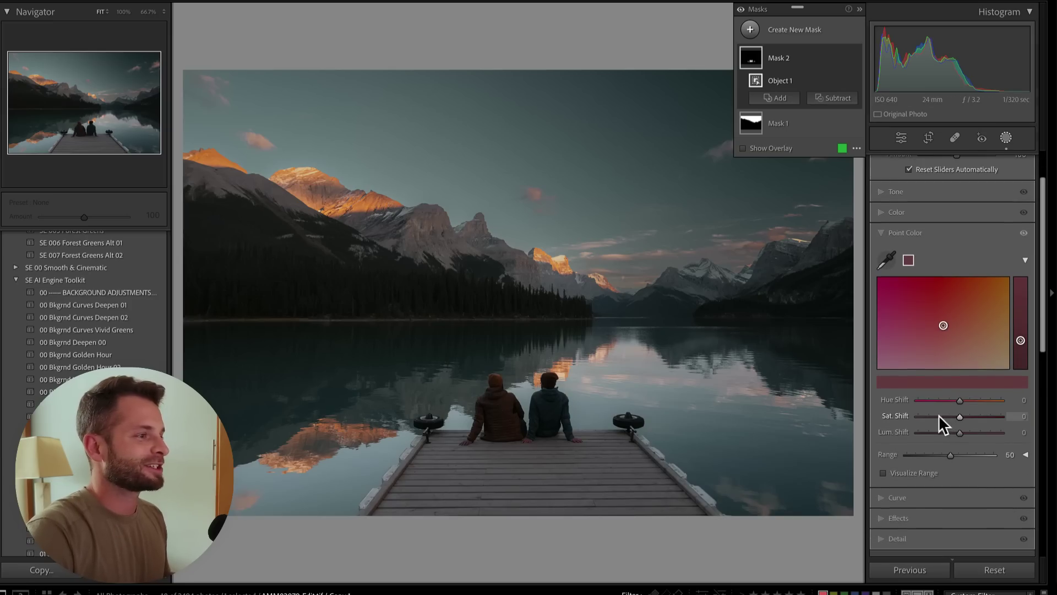
left_click(940, 416)
left_click_drag(959, 399, 890, 402)
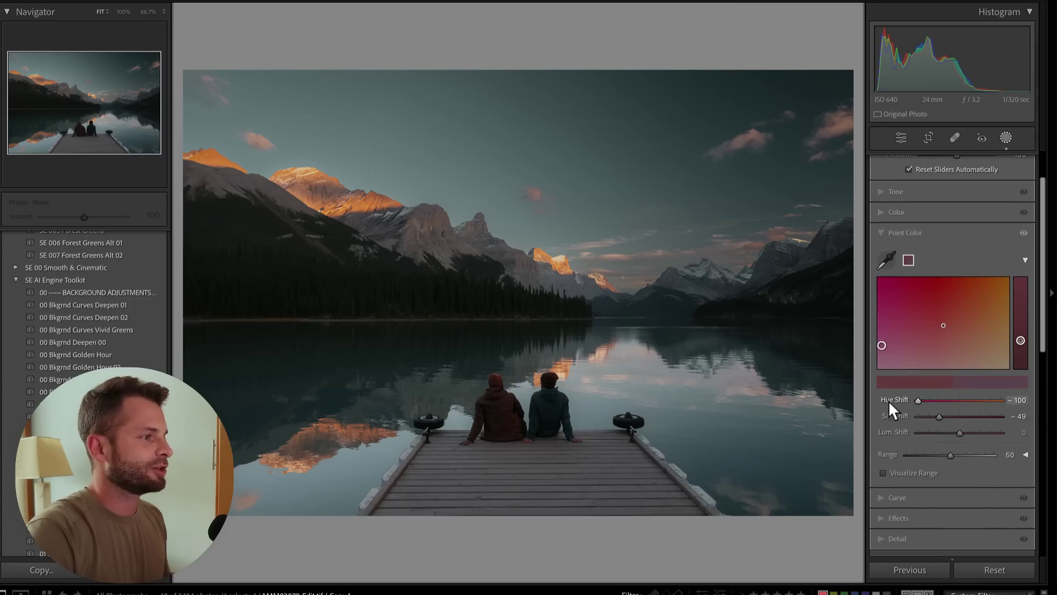
left_click_drag(964, 395, 970, 396)
key("Return")
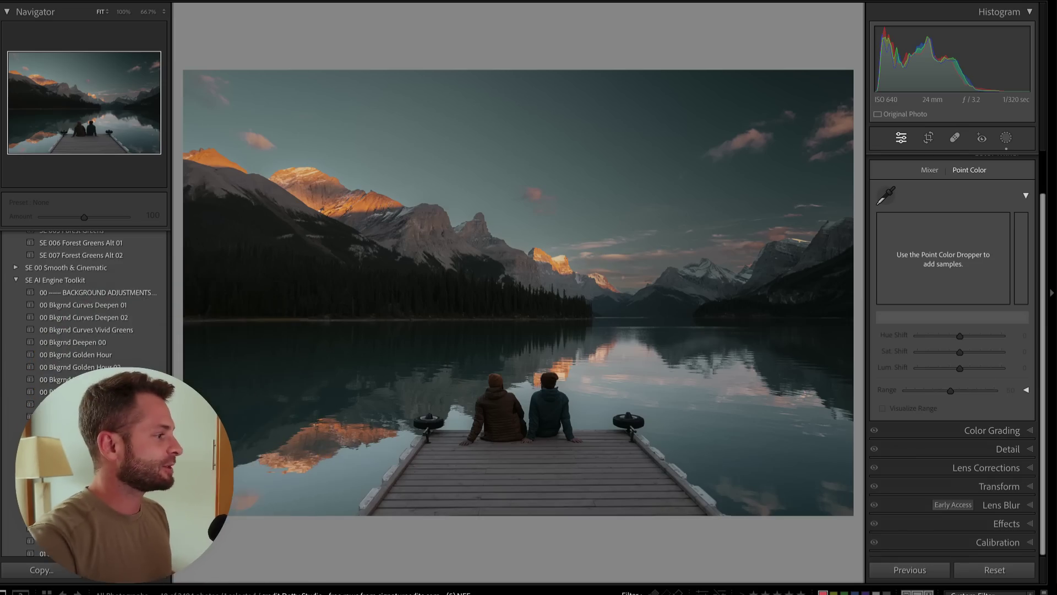
Step: On the portrait photo, drag a global Orange hue shift with the targeted tool, then undo it
key("Right")
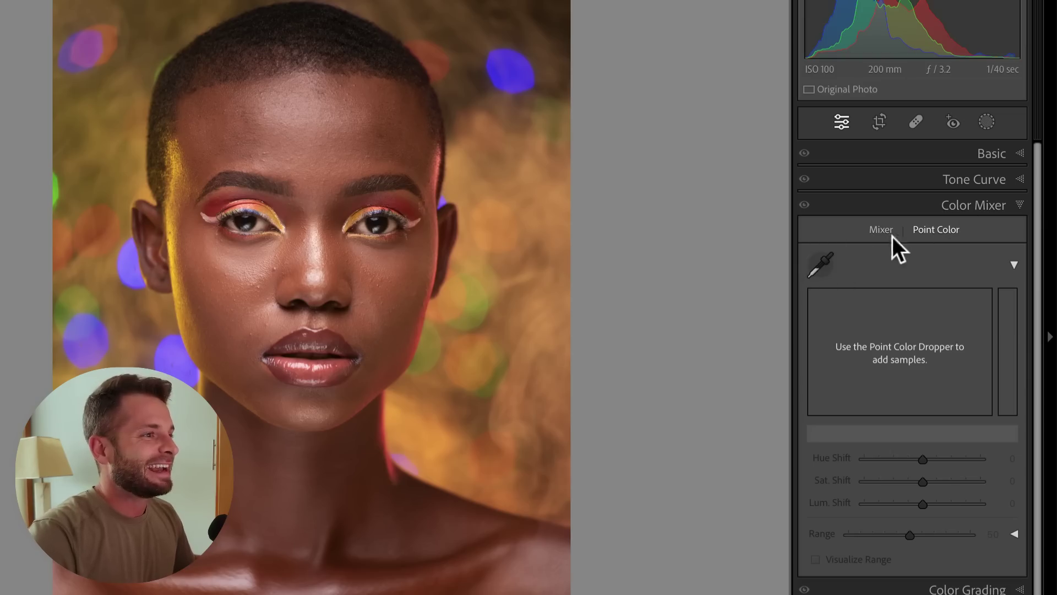
left_click(881, 230)
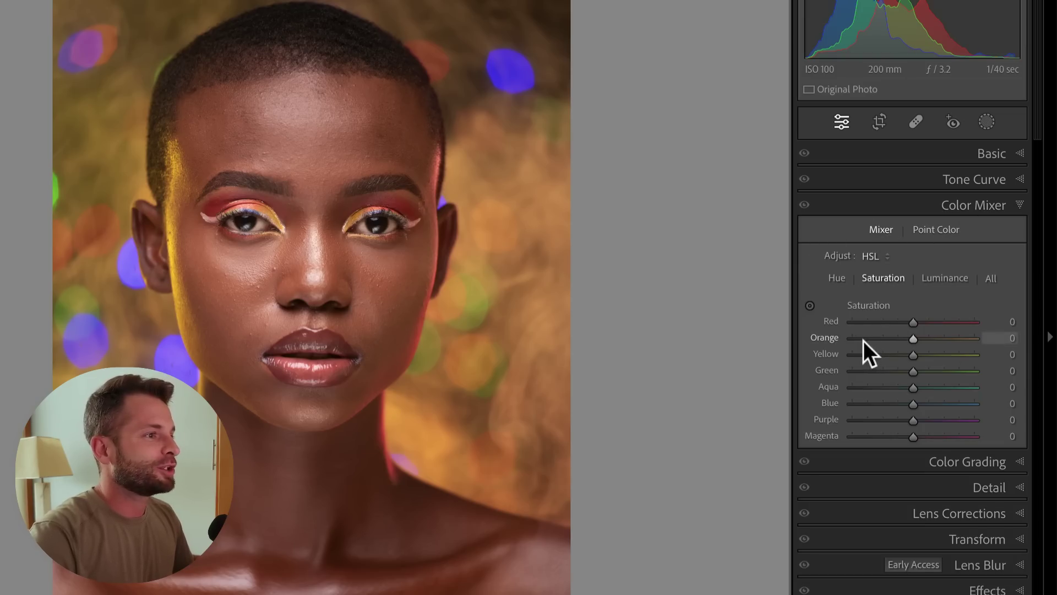
left_click(810, 304)
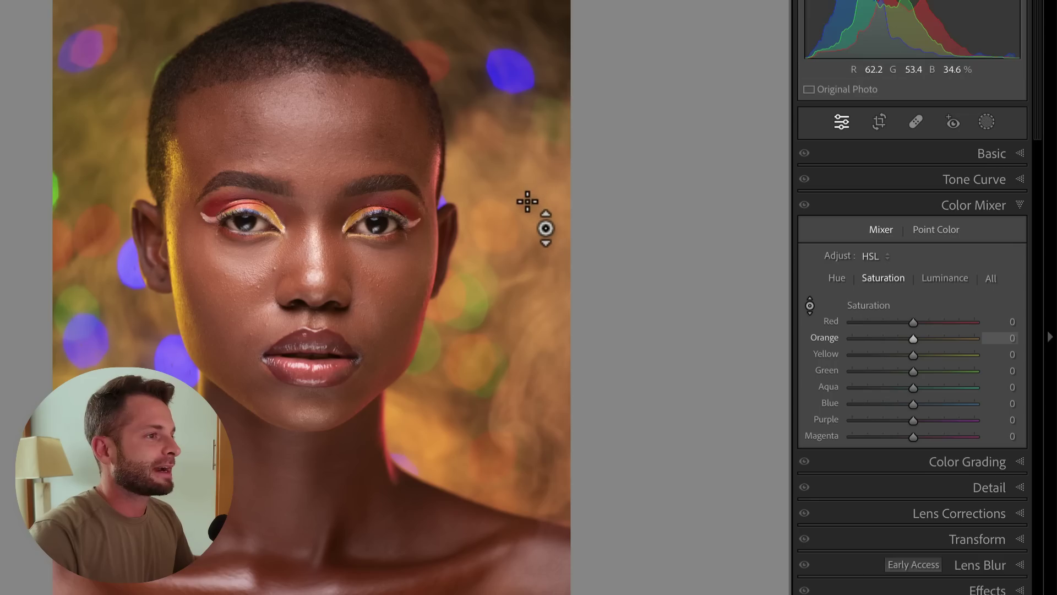
left_click(835, 277)
mouse_move(478, 190)
left_mouse_down()
mouse_move(477, 253)
mouse_move(478, 165)
mouse_move(478, 259)
mouse_move(478, 165)
mouse_move(478, 220)
mouse_move(484, 165)
mouse_move(495, 186)
left_mouse_up()
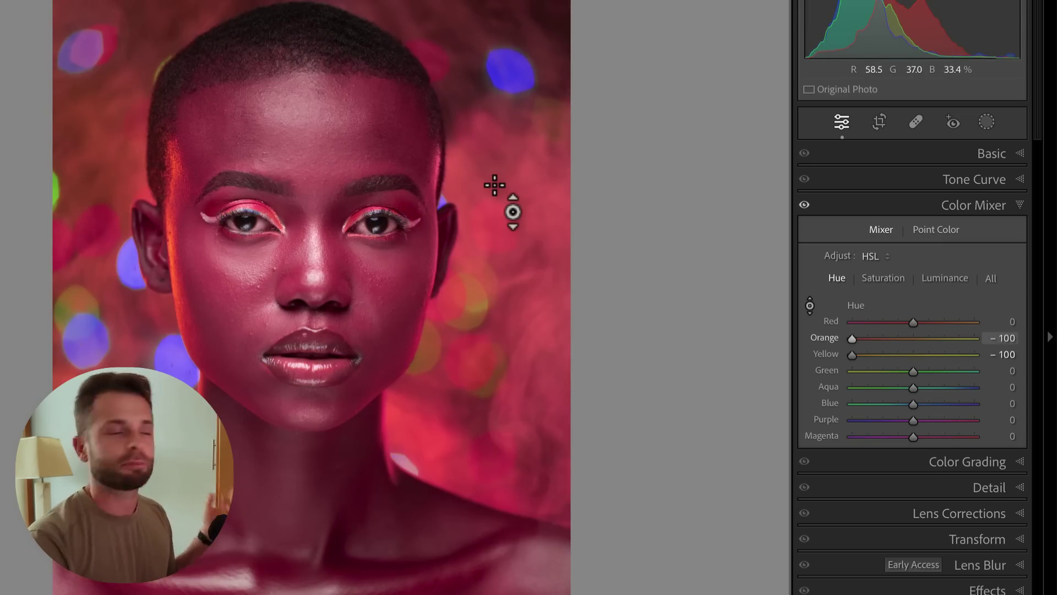
key("ctrl+z")
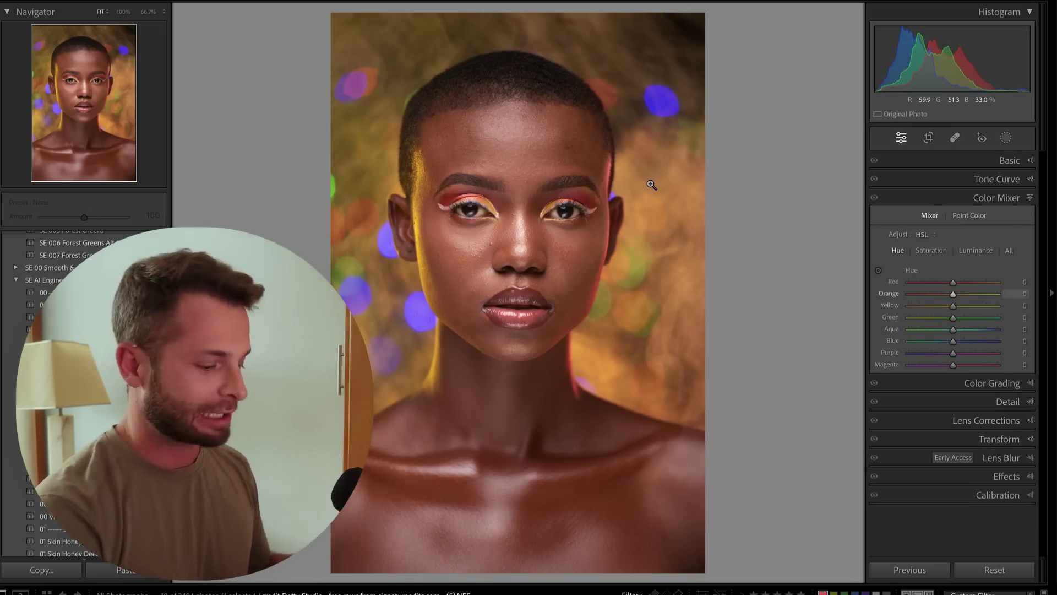
Step: Create a Select Background mask on the portrait and sample its golden-orange as a Point Color
key("shift+w")
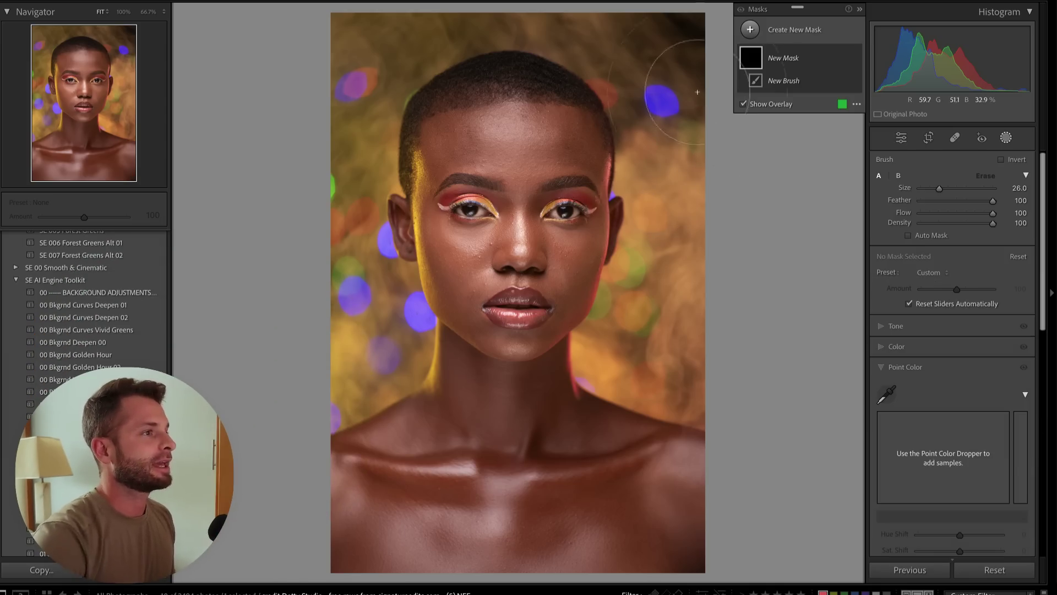
left_click(775, 32)
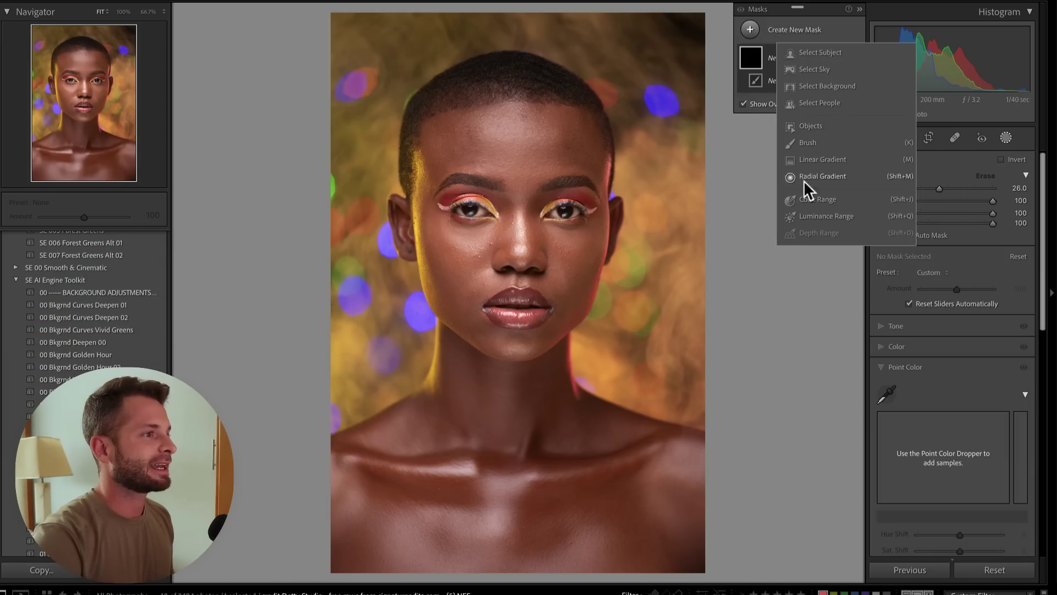
left_click(827, 86)
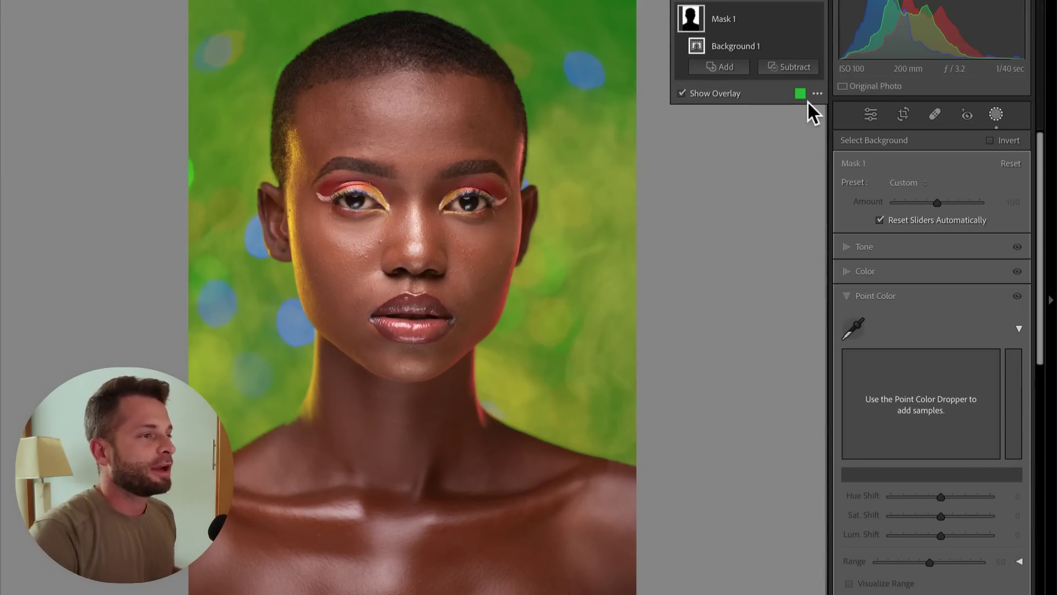
left_click(856, 322)
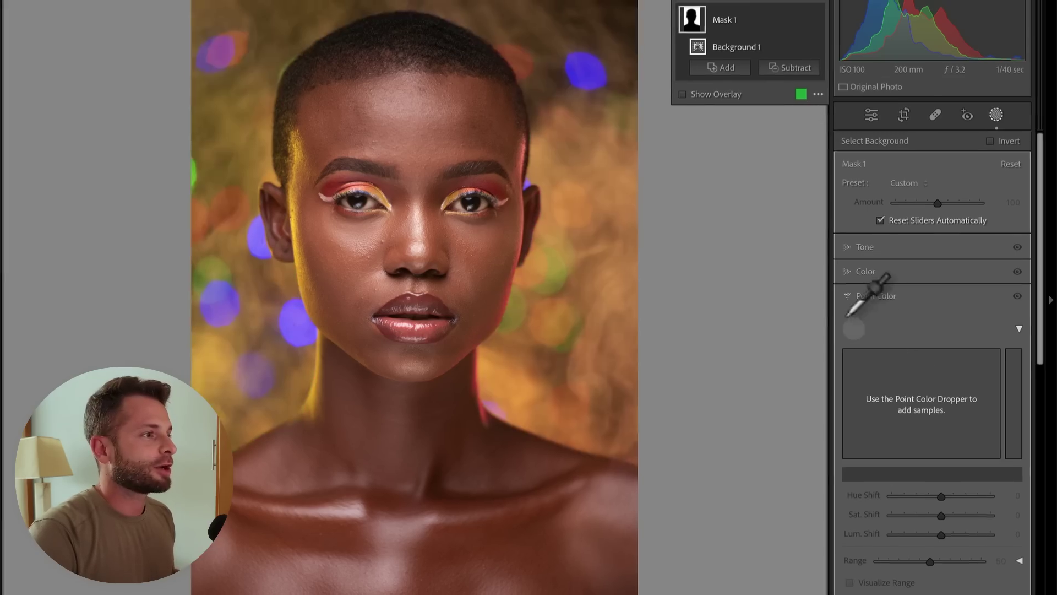
left_click(611, 179)
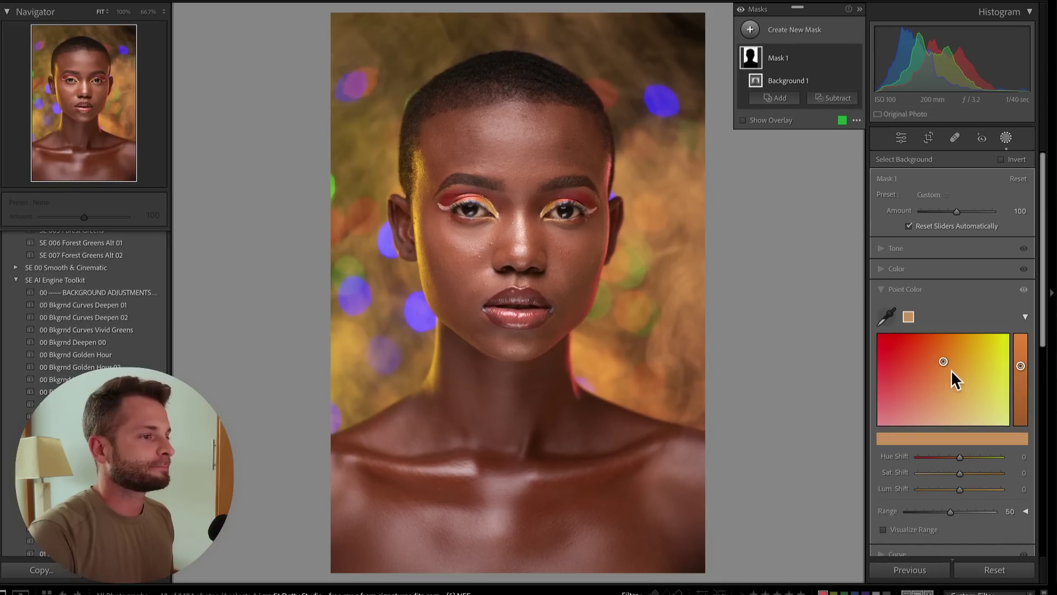
Step: Set the sampled golden-orange's Hue Shift to +100, turning the bokeh background green
scroll(951, 370, "down", 3)
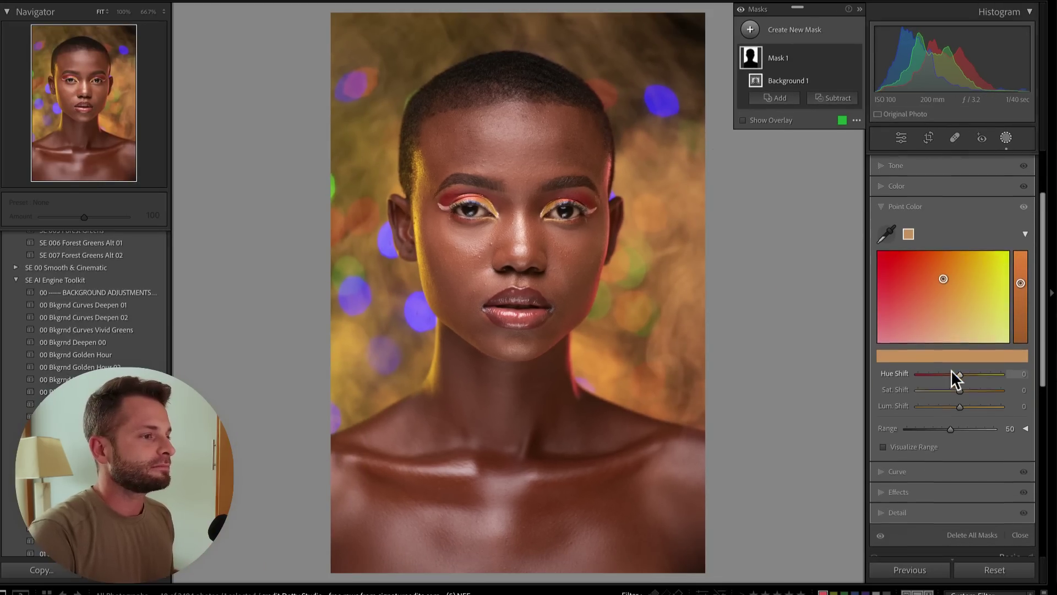
left_click_drag(939, 373, 883, 370)
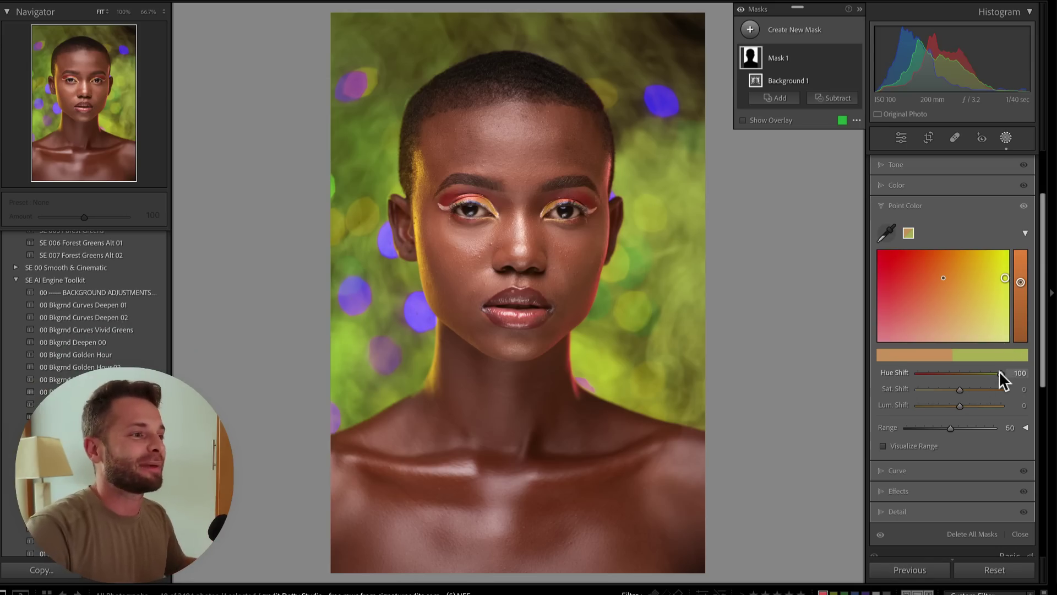
mouse_move(1000, 373)
left_mouse_down()
mouse_move(906, 372)
mouse_move(1050, 379)
mouse_move(954, 370)
mouse_move(1033, 380)
mouse_move(907, 352)
mouse_move(845, 367)
mouse_move(962, 392)
mouse_move(623, 366)
mouse_move(1048, 388)
mouse_move(958, 373)
mouse_move(1055, 385)
left_mouse_up()
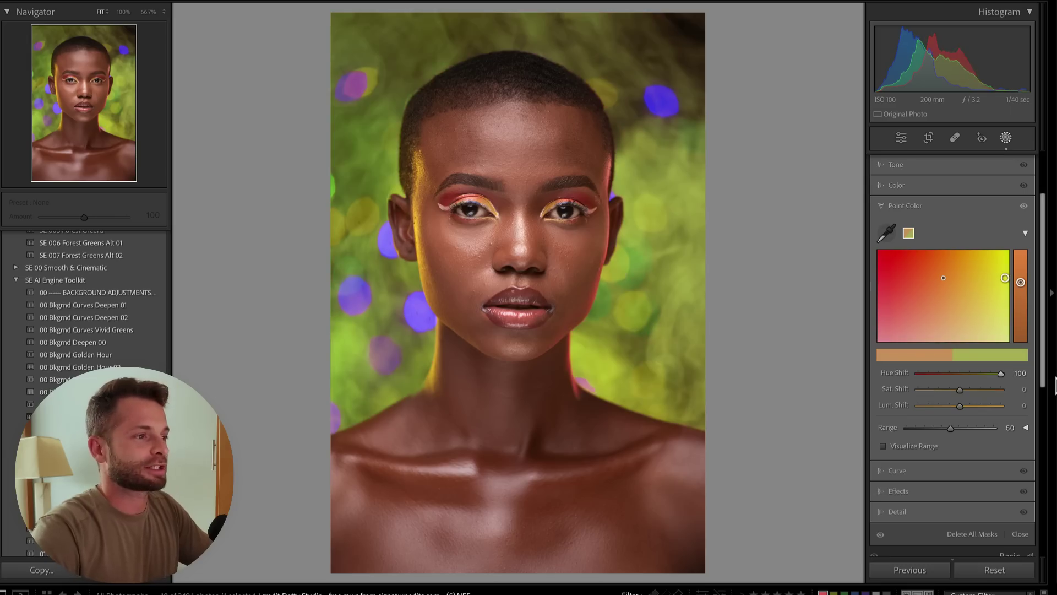
Step: Sample two more background greens and push each one's Hue Shift toward +100
left_click(890, 231)
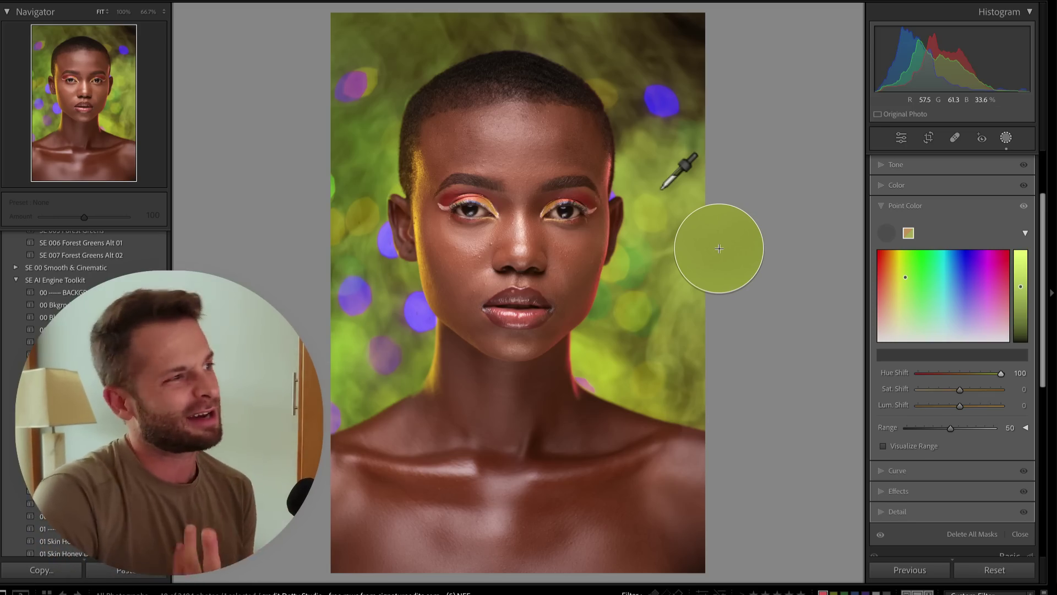
key("Escape")
left_click(659, 188)
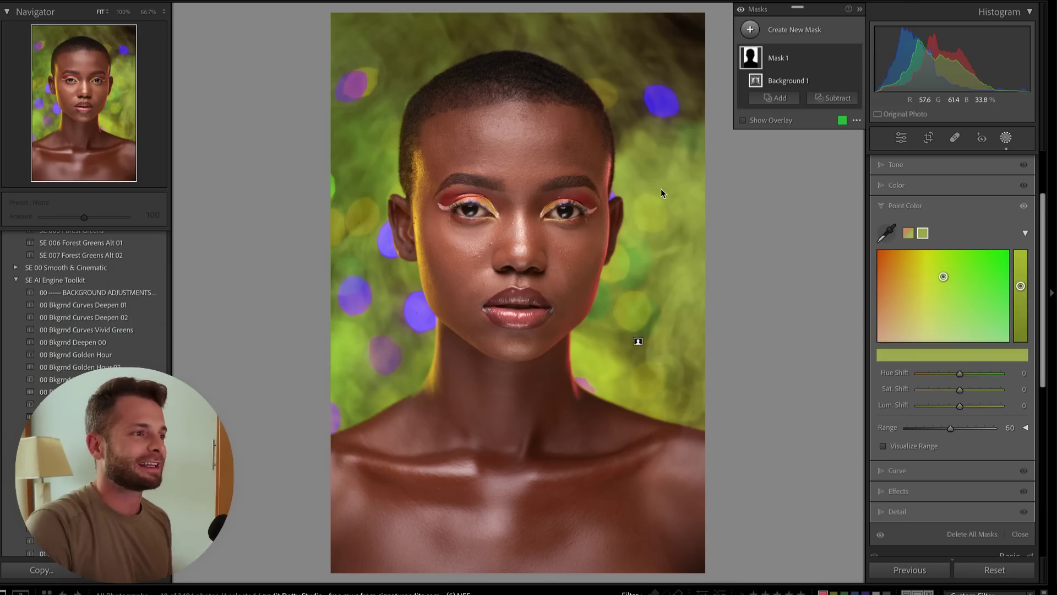
left_click_drag(960, 372, 1025, 374)
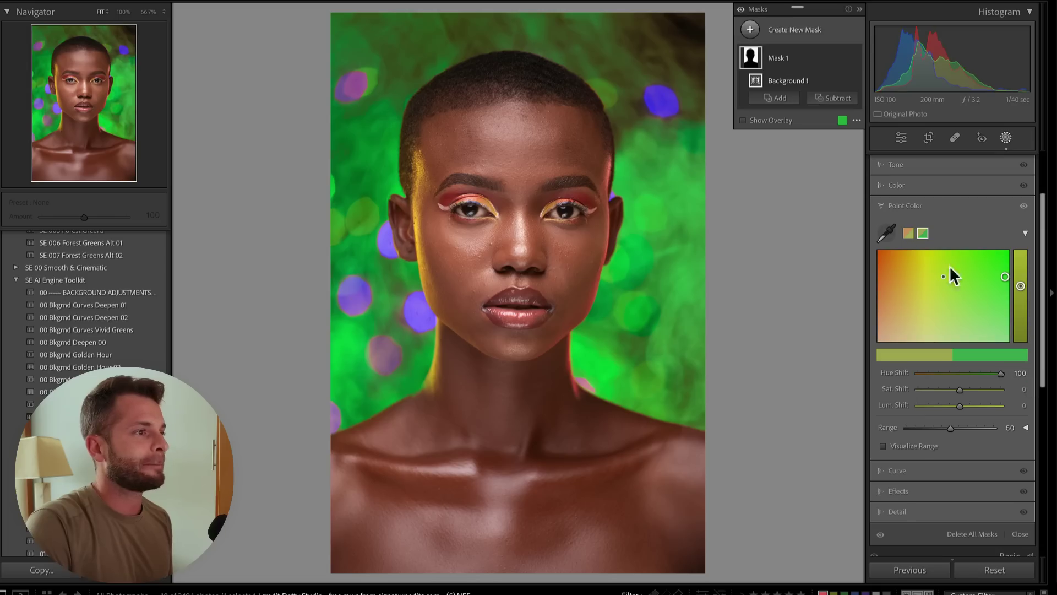
left_click(664, 206)
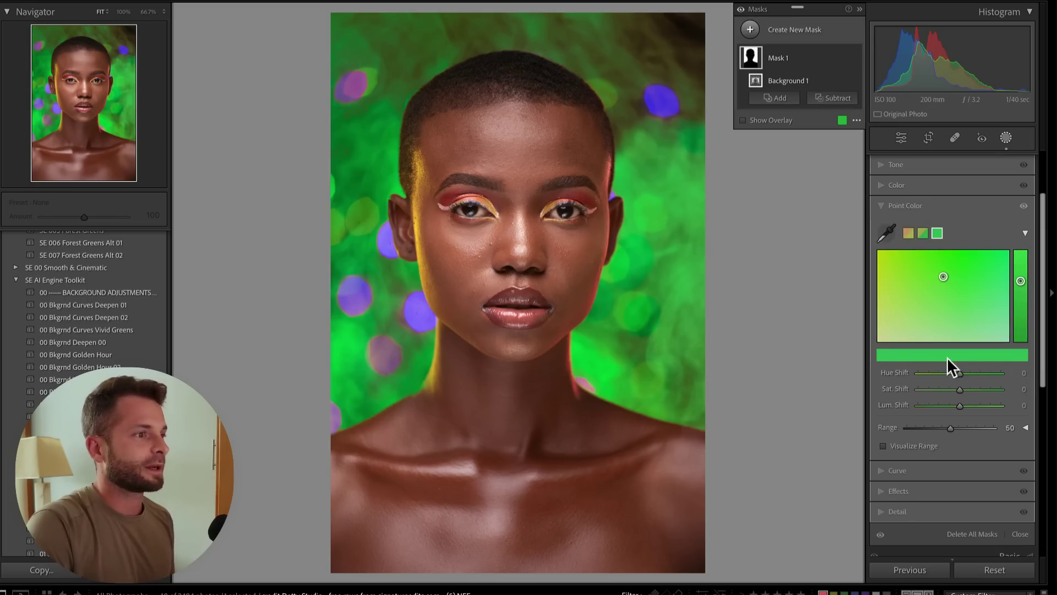
left_click_drag(959, 373, 1045, 373)
Step: Sample teal areas of the background and shift their hue toward blue
left_click(886, 233)
left_click(685, 217)
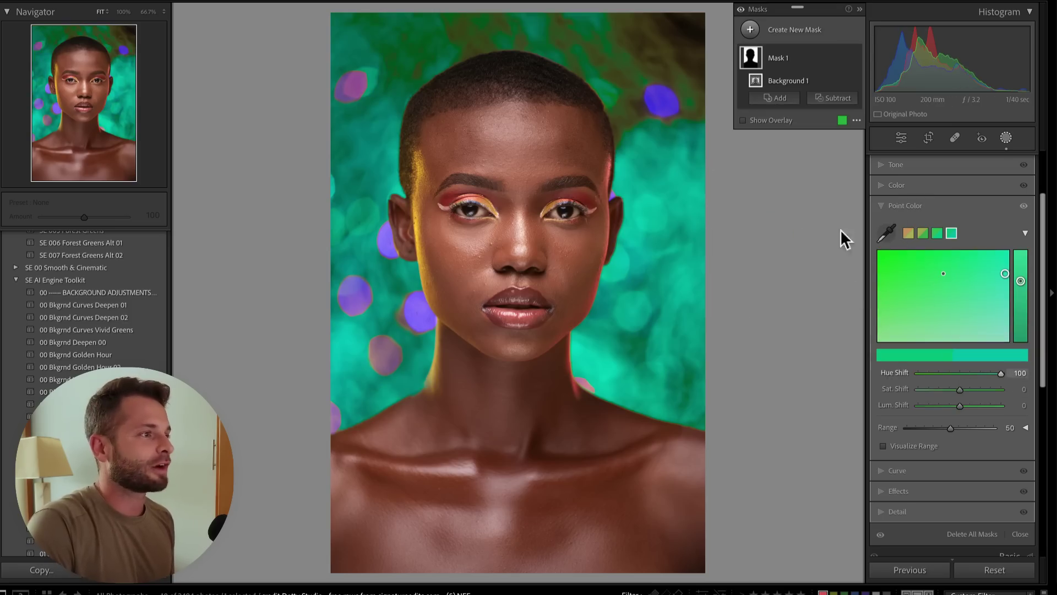
left_click(885, 231)
left_click(681, 212)
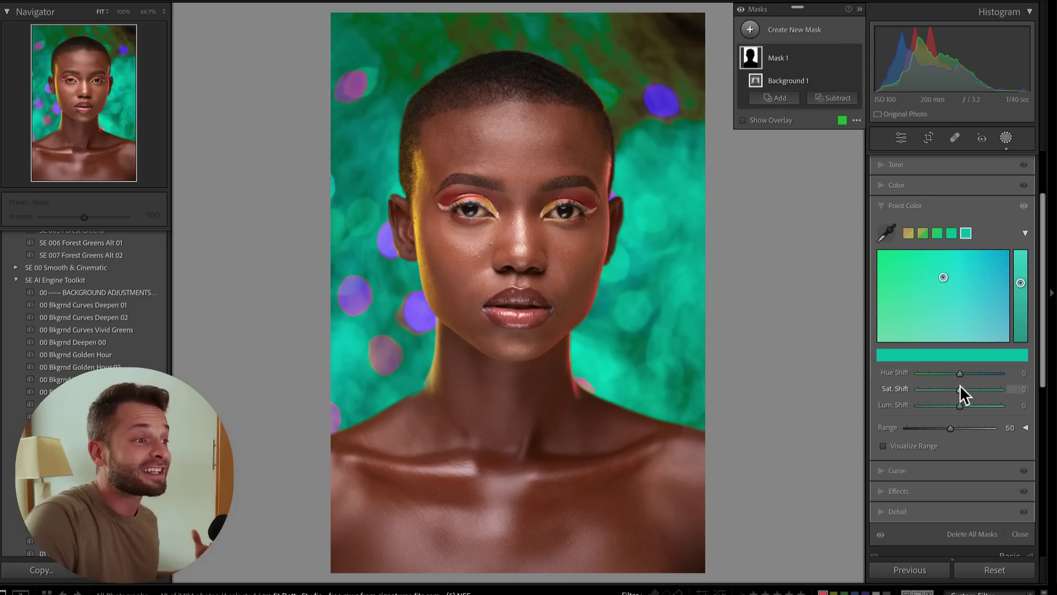
left_click_drag(960, 374, 1036, 384)
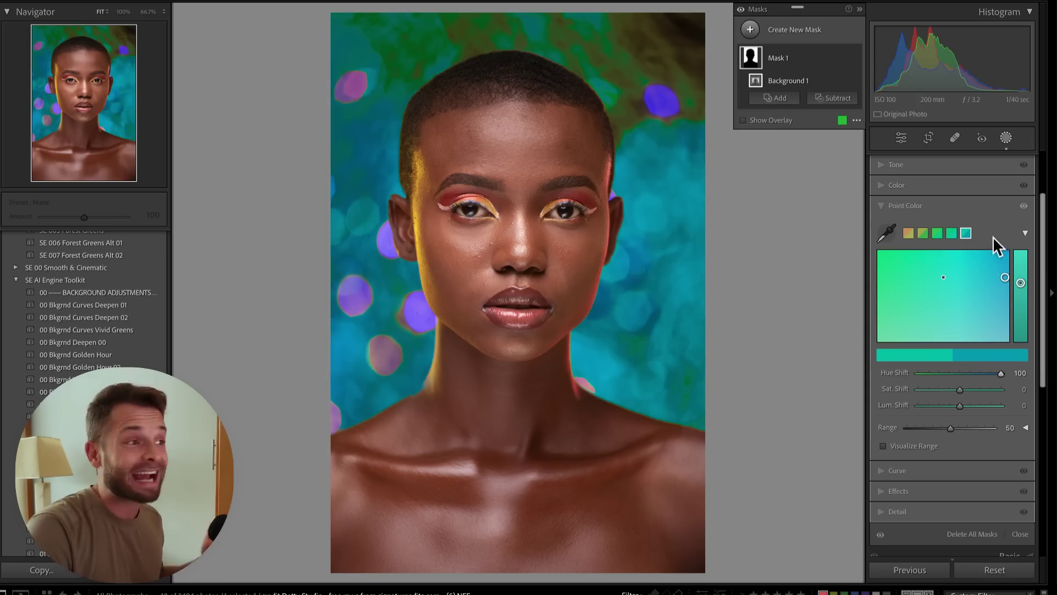
left_click(887, 231)
Step: Eyedrop the dark olive and purple bokeh colours, shifting olive hue positive and purple Hue −61 toward blue
left_click(658, 55)
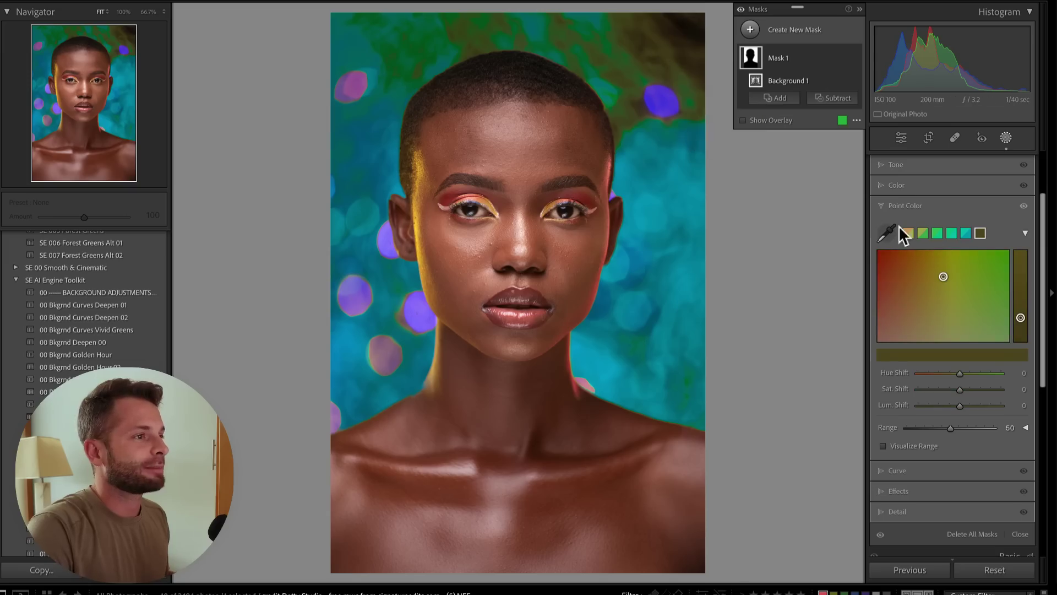
left_click_drag(960, 374, 1006, 372)
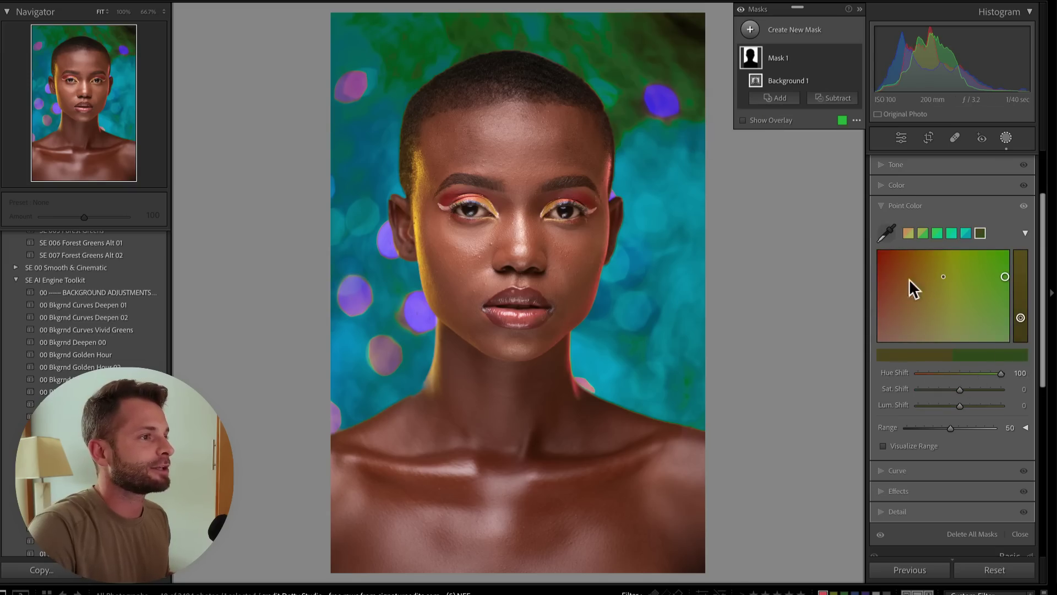
left_click(692, 71)
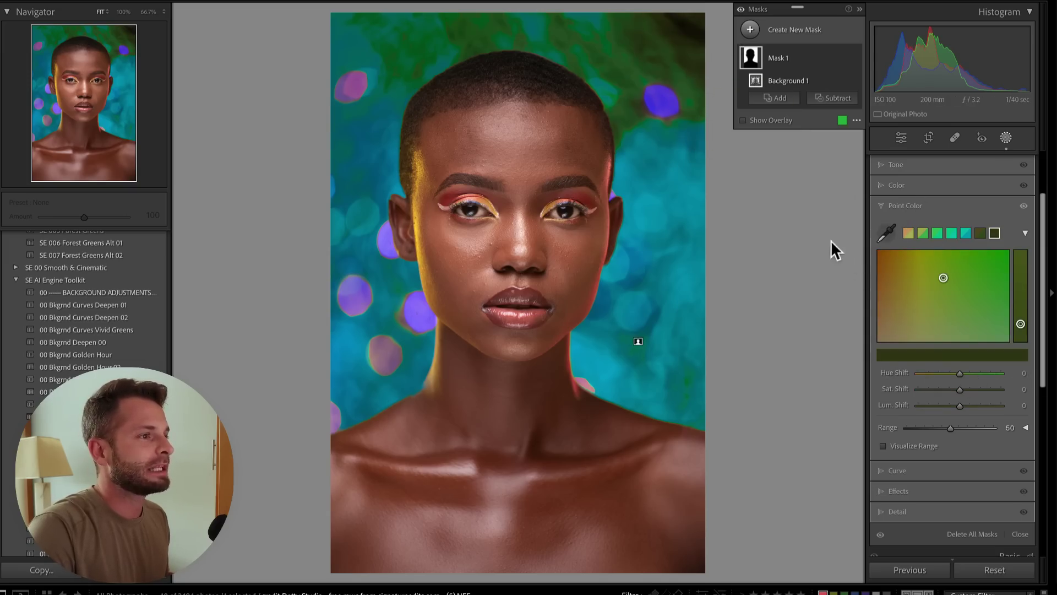
left_click_drag(957, 373, 1021, 371)
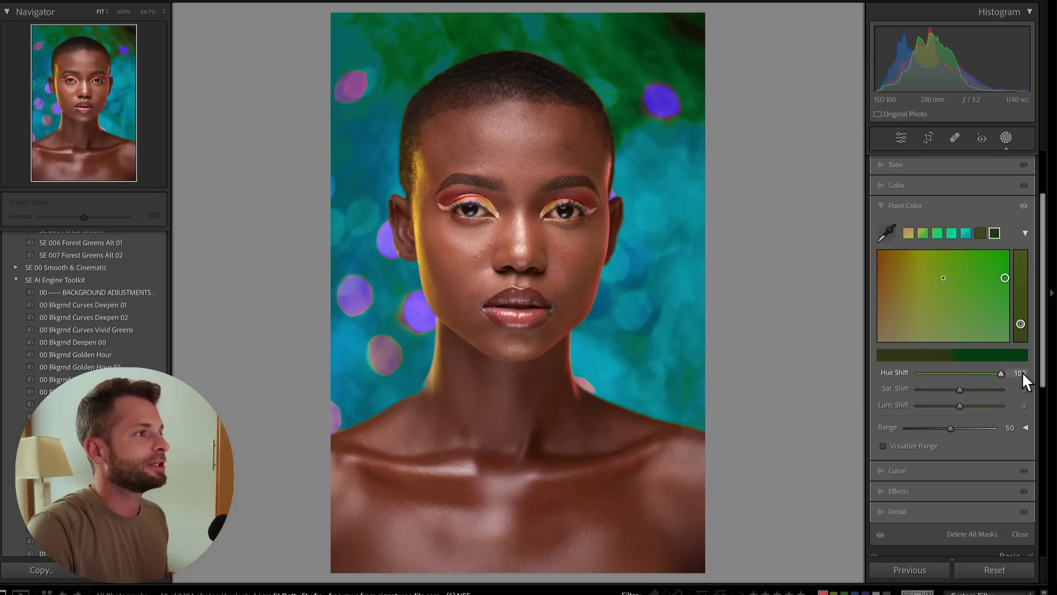
left_click(665, 97)
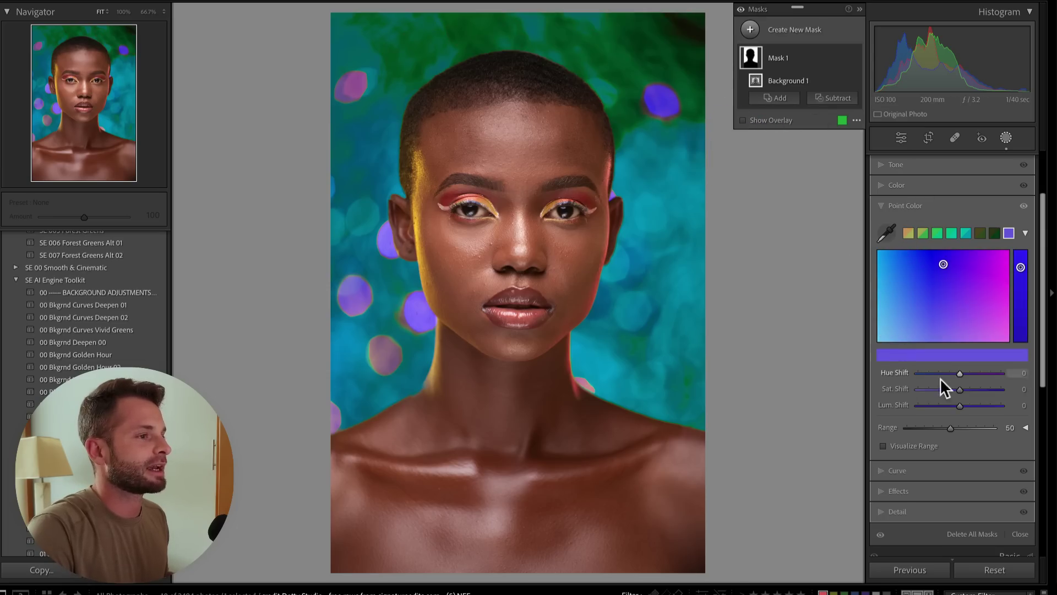
mouse_move(959, 375)
left_mouse_down()
mouse_move(999, 374)
mouse_move(929, 364)
mouse_move(950, 404)
left_mouse_up()
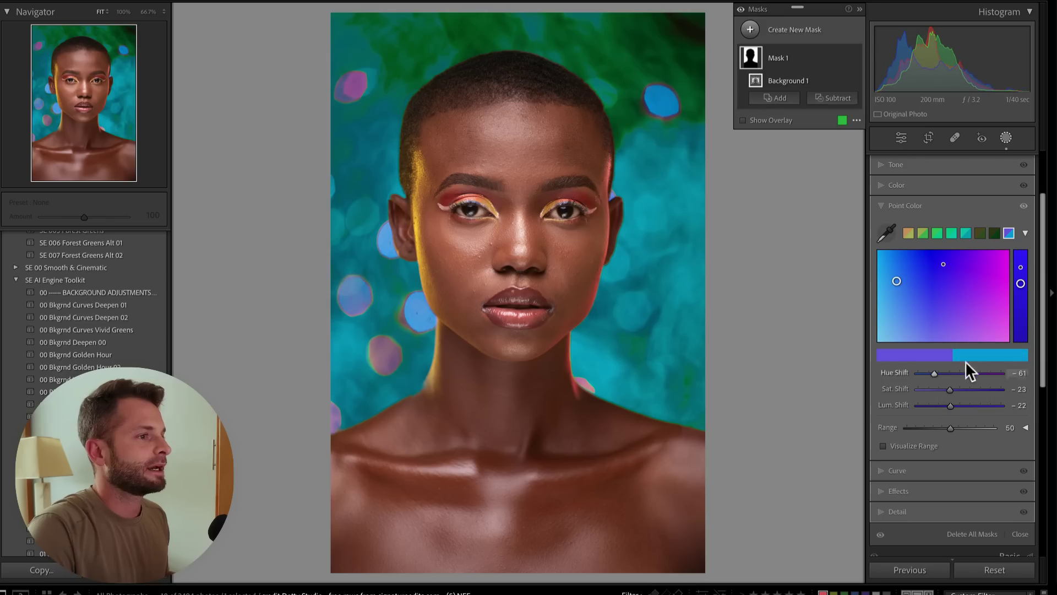
Step: Give the dark green background sample Luminance +82, slight desaturation and Range 100
left_click(965, 233)
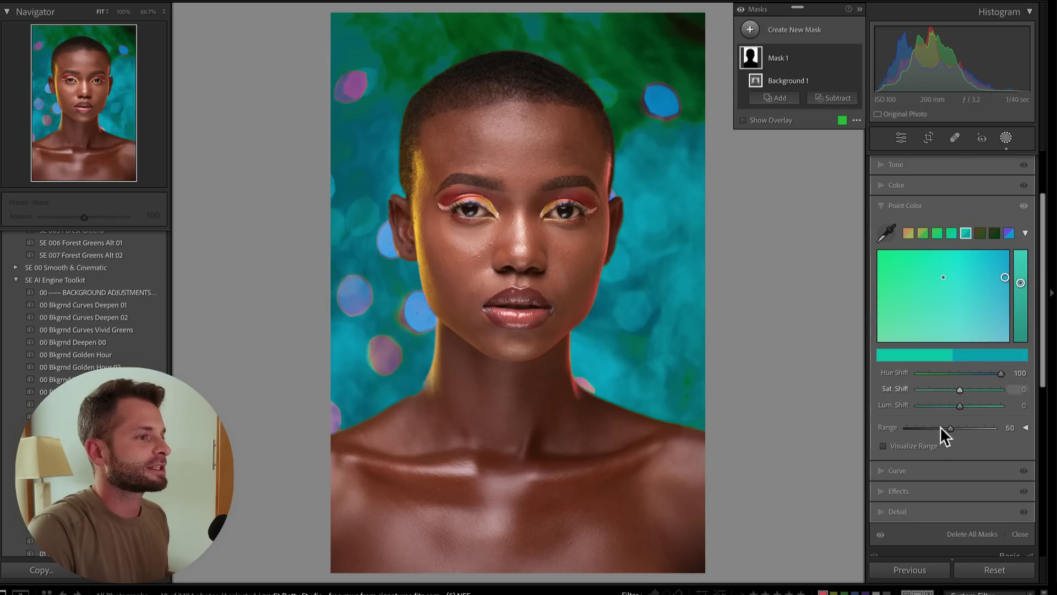
left_click(934, 389)
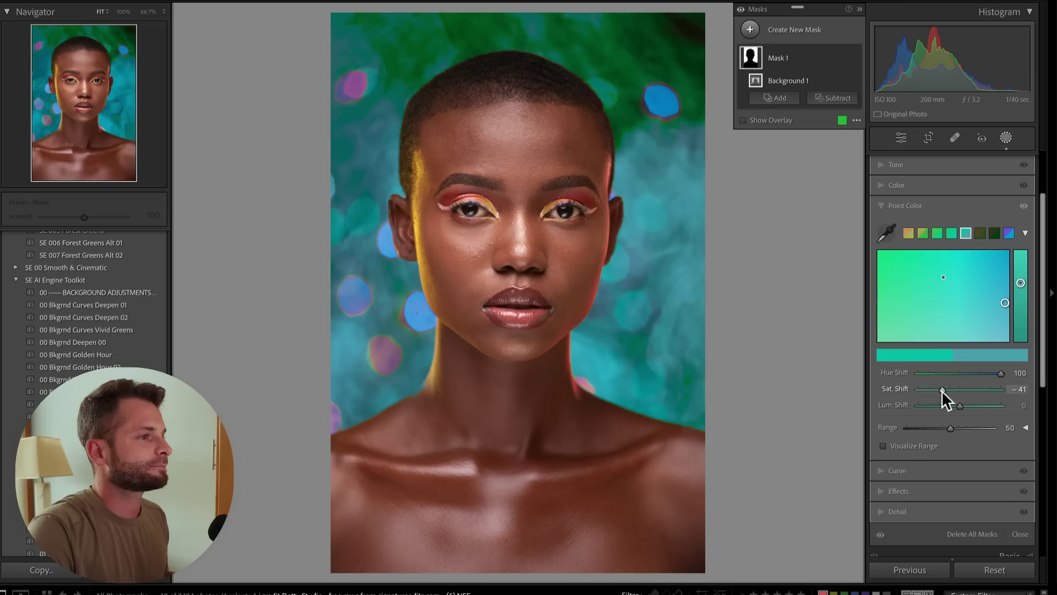
left_click(980, 233)
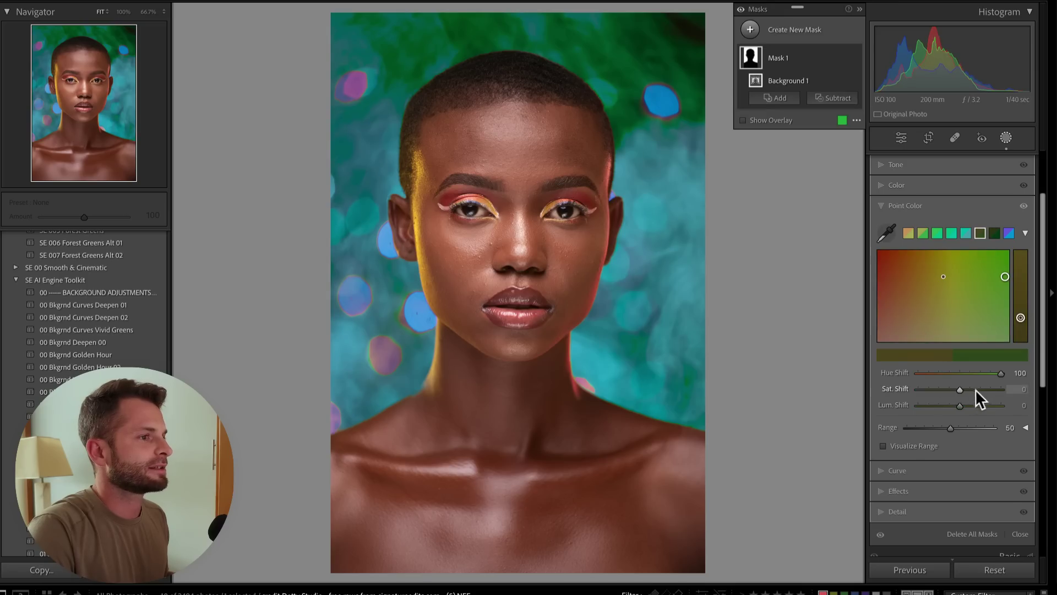
mouse_move(983, 403)
left_mouse_down()
mouse_move(930, 388)
mouse_move(955, 390)
left_mouse_up()
left_click_drag(951, 428, 1045, 444)
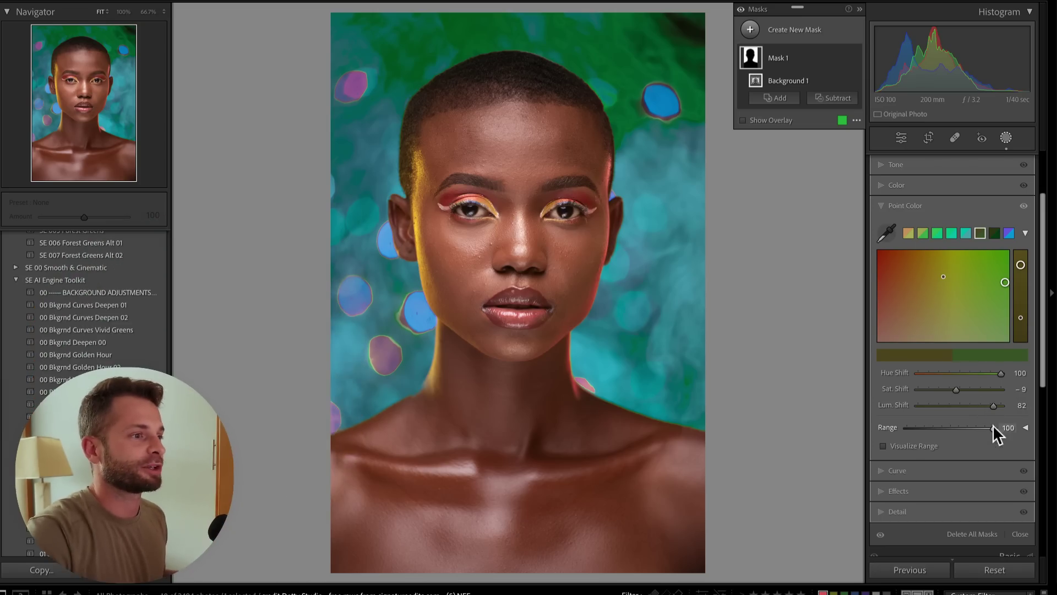
left_click_drag(992, 426, 850, 426)
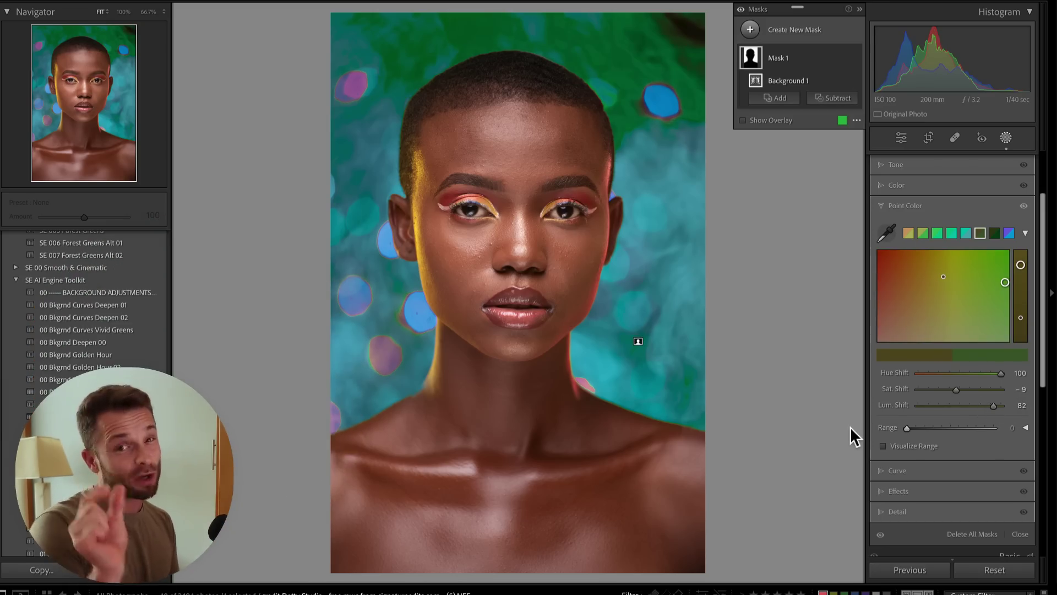
left_click_drag(906, 427, 1024, 430)
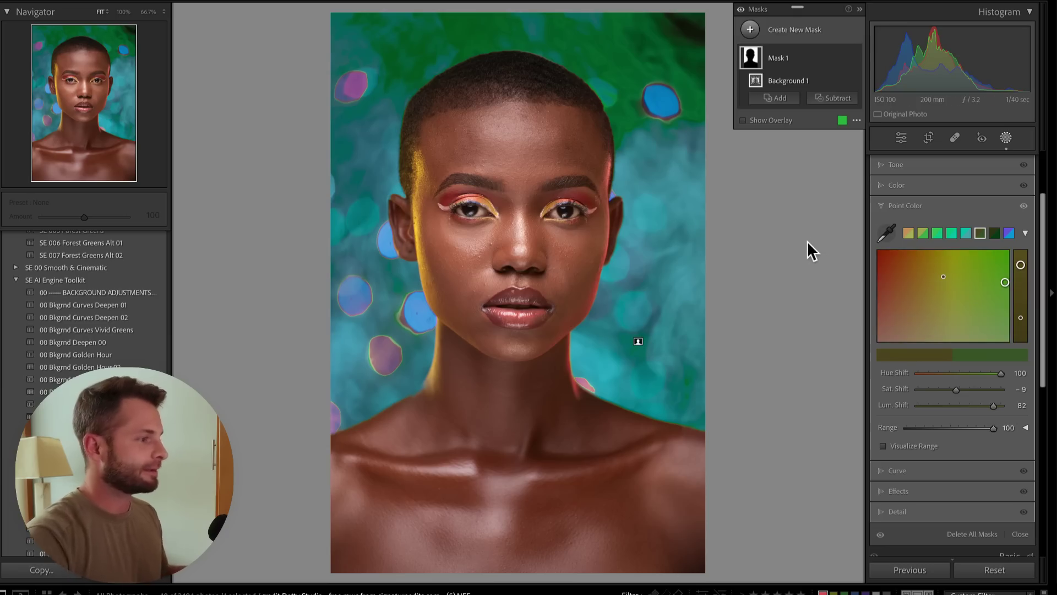
Step: Compare with the original, then reopen Mask 1 with its Point Color section collapsed
key("Return")
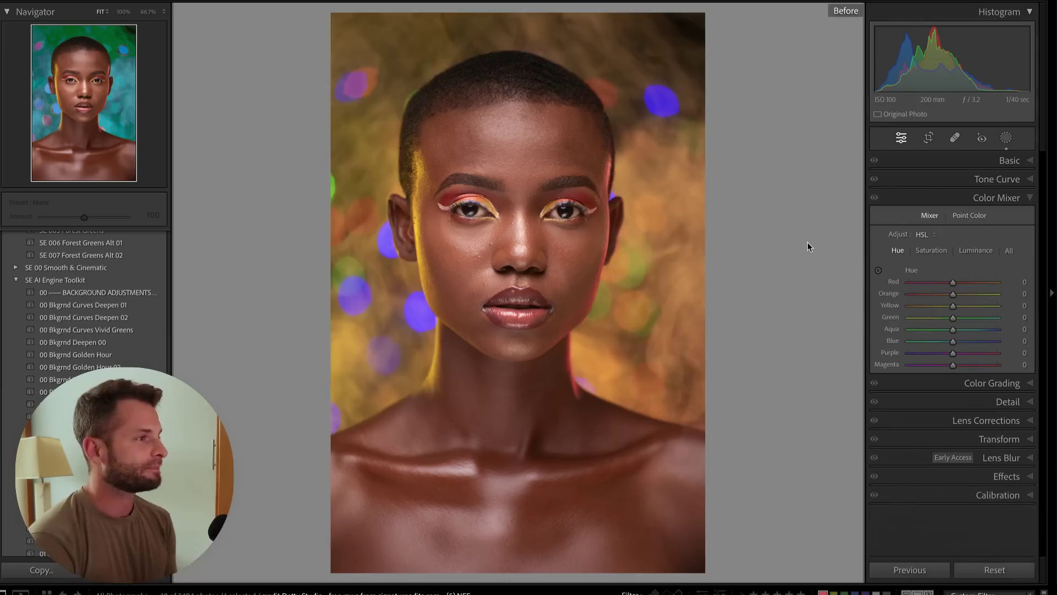
key("backslash")
key("backslash")
key("backslash")
key("backslash")
key("backslash")
key("k")
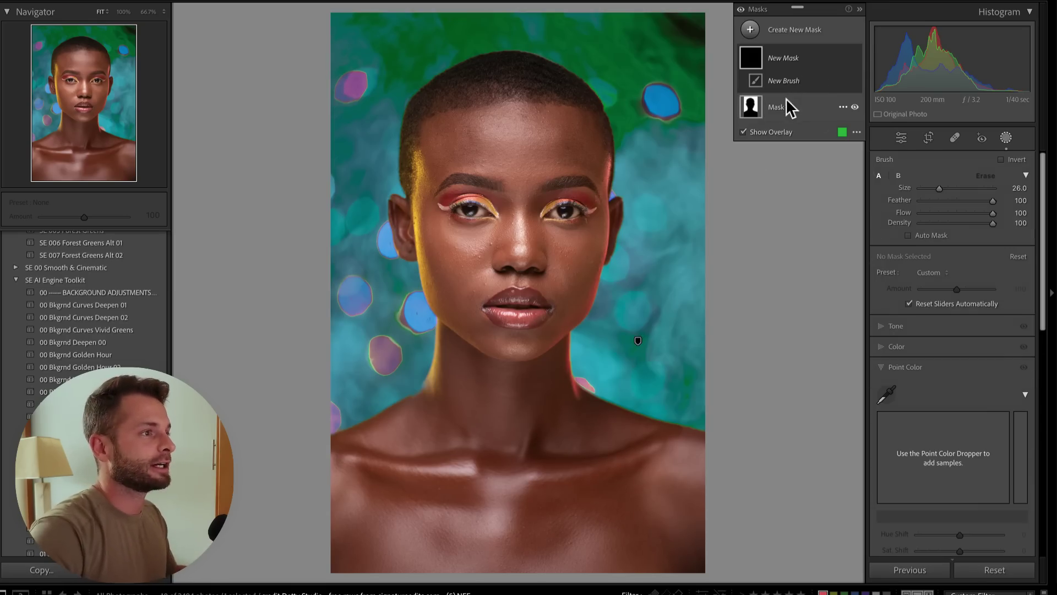
left_click(785, 107)
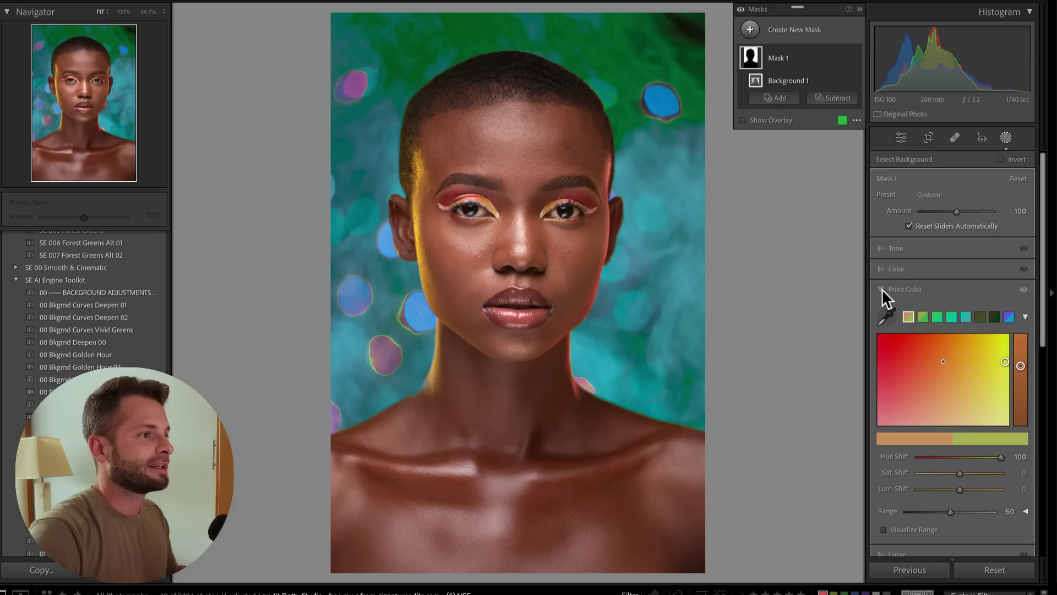
left_click(882, 289)
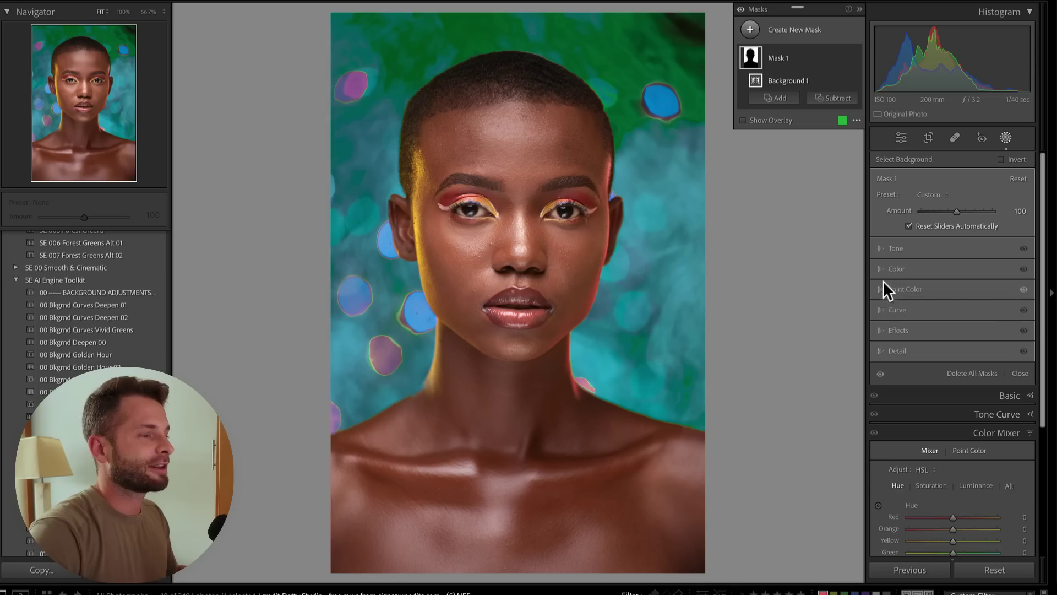
Step: Set the background's Texture/Clarity −64, Dehaze −45, and Tone Exposure −1.68, Highlights 100, Shadows −62, Whites 56
left_click(884, 330)
left_click(932, 344)
left_click(932, 356)
left_click(937, 369)
mouse_move(937, 368)
left_mouse_down()
mouse_move(947, 368)
mouse_move(932, 367)
left_mouse_up()
left_click(897, 249)
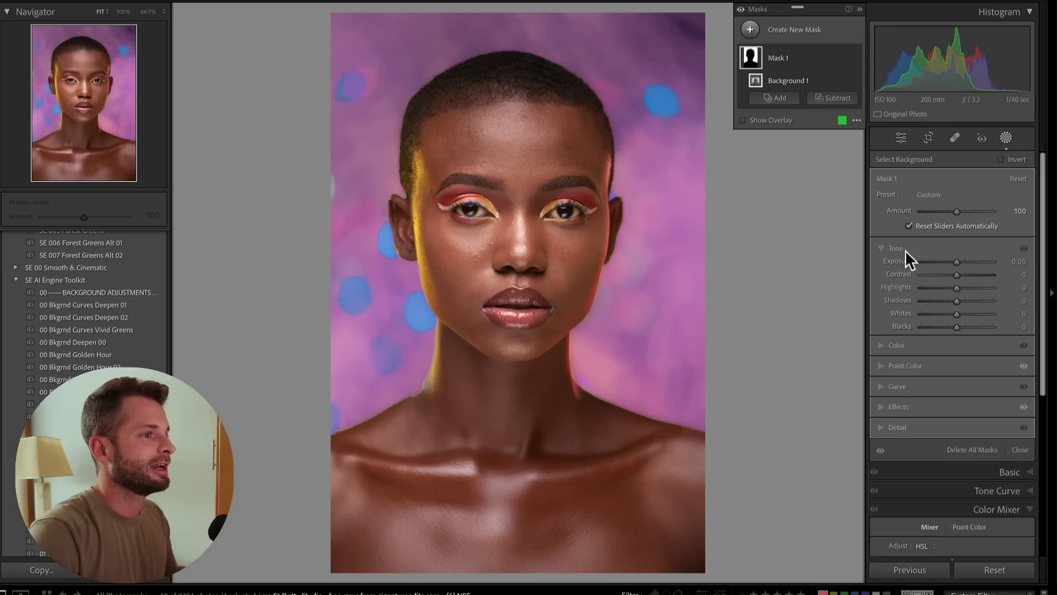
left_click_drag(944, 259, 933, 302)
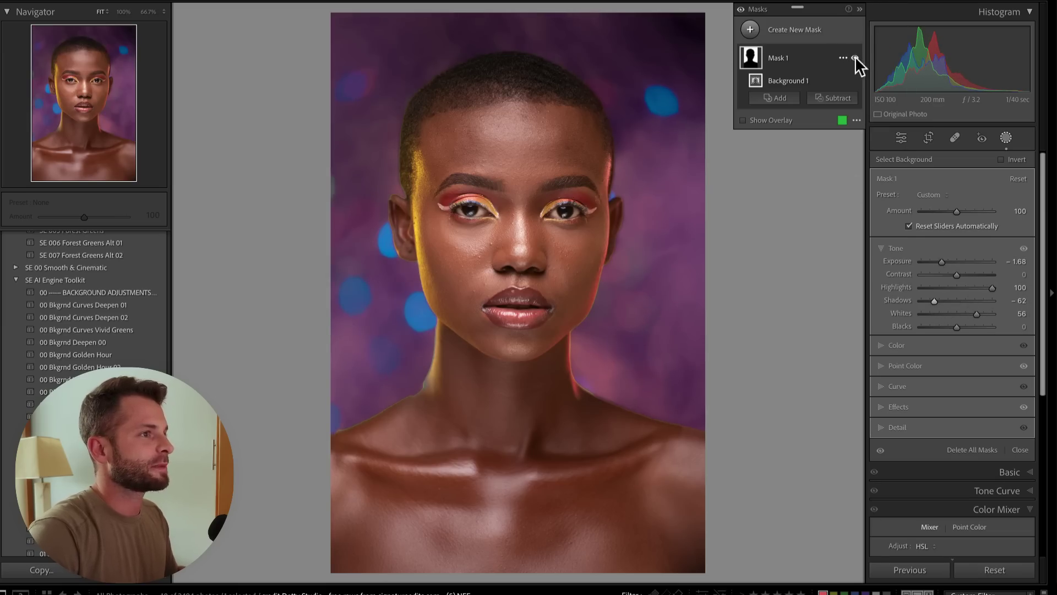
Step: Toggle Mask 1's visibility to compare before and after, then duplicate it as Mask 1 Copy
left_click(854, 57)
left_click(855, 58)
left_click(854, 57)
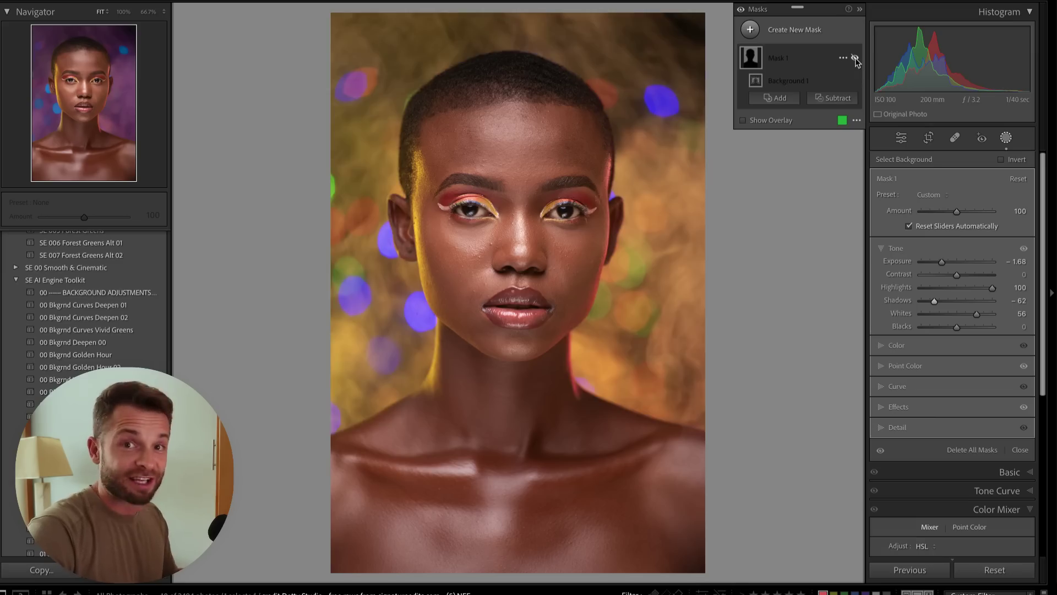
left_click(855, 58)
left_click(854, 57)
left_click(855, 57)
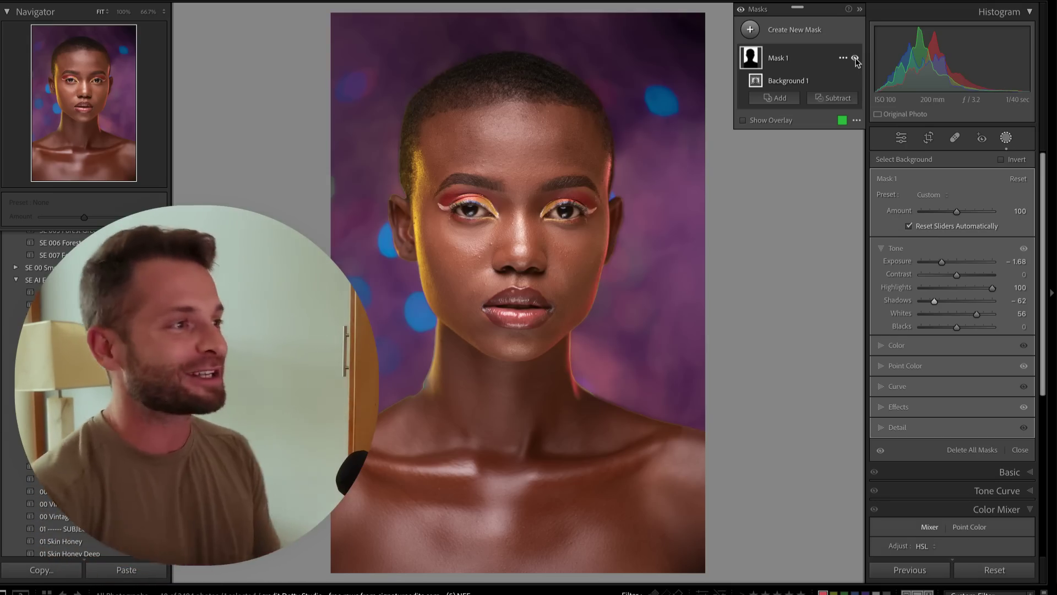
left_click(855, 57)
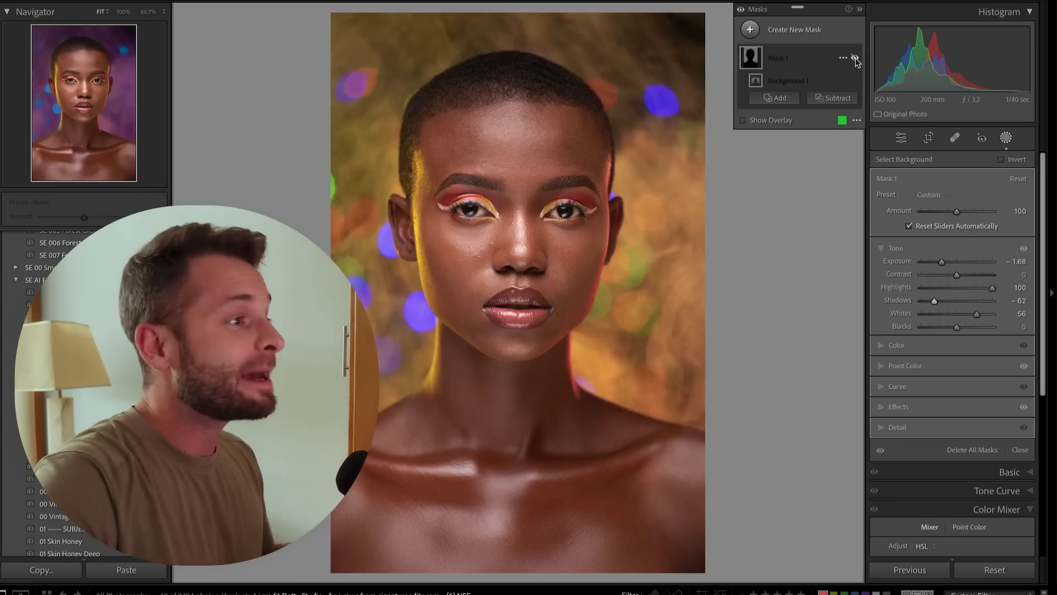
left_click(854, 57)
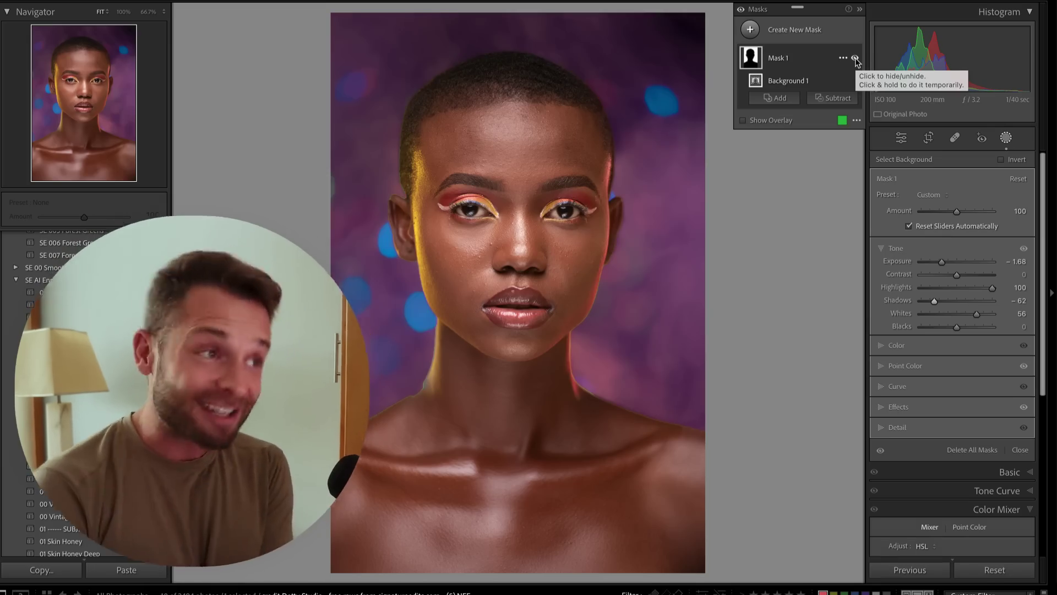
left_click(842, 57)
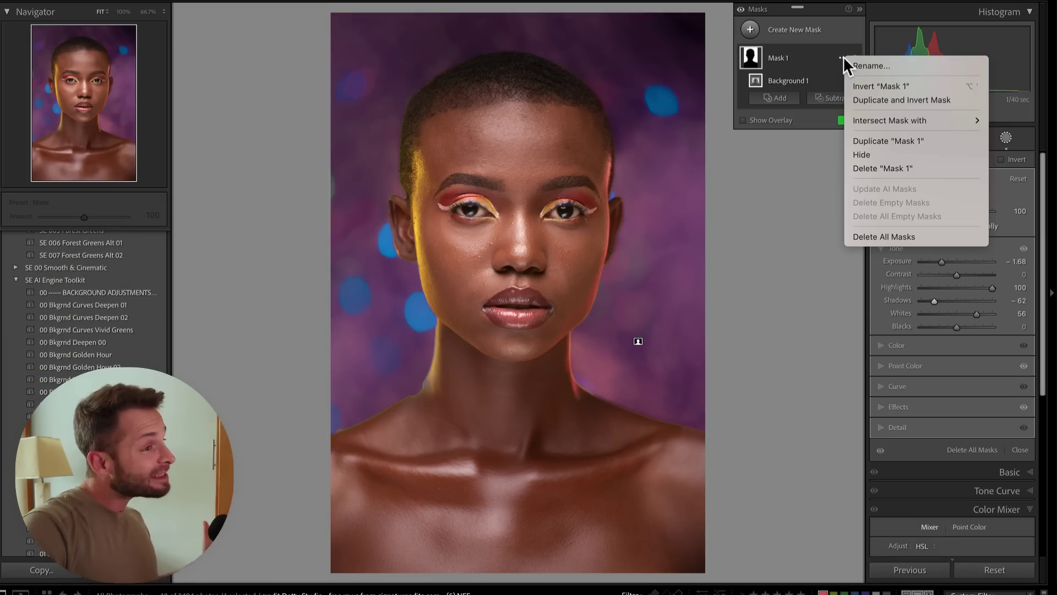
left_click(886, 141)
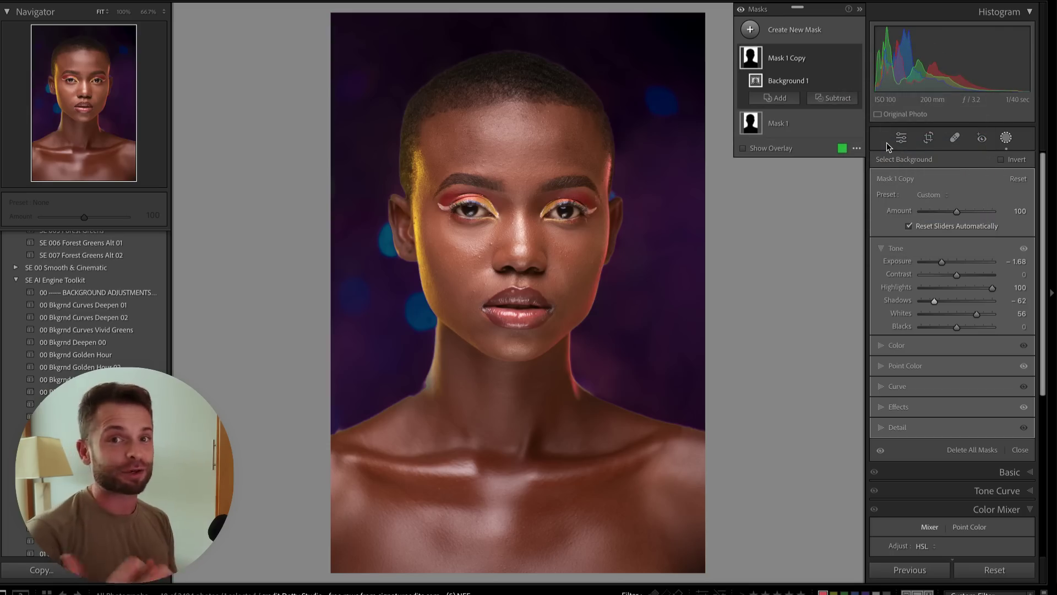
Step: Open Mask 1 Copy's Point Color and trial a sample with Luminance 44 and Hue −25
left_click(793, 55)
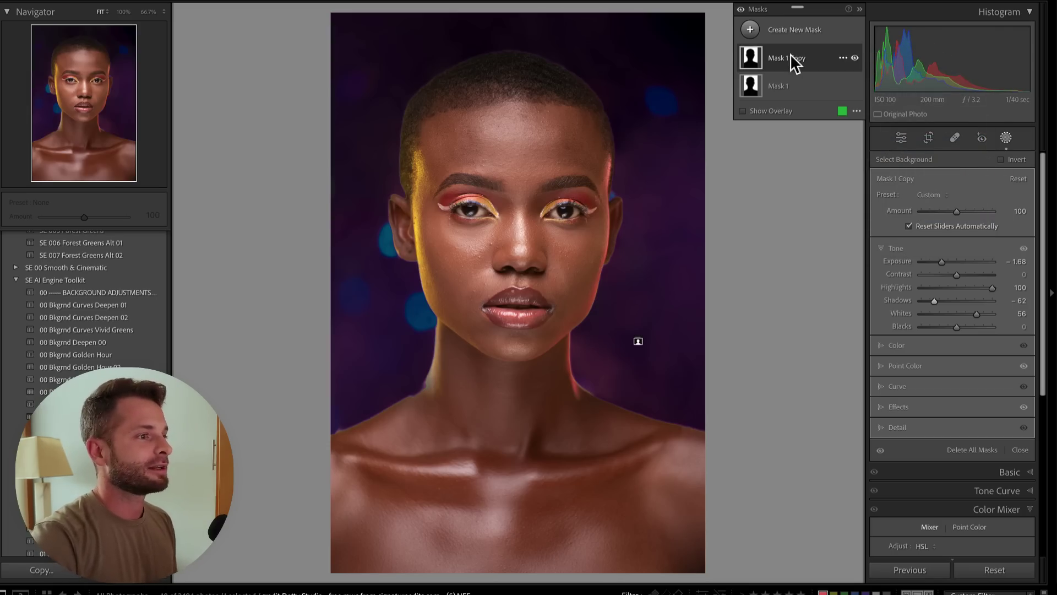
left_click(893, 344)
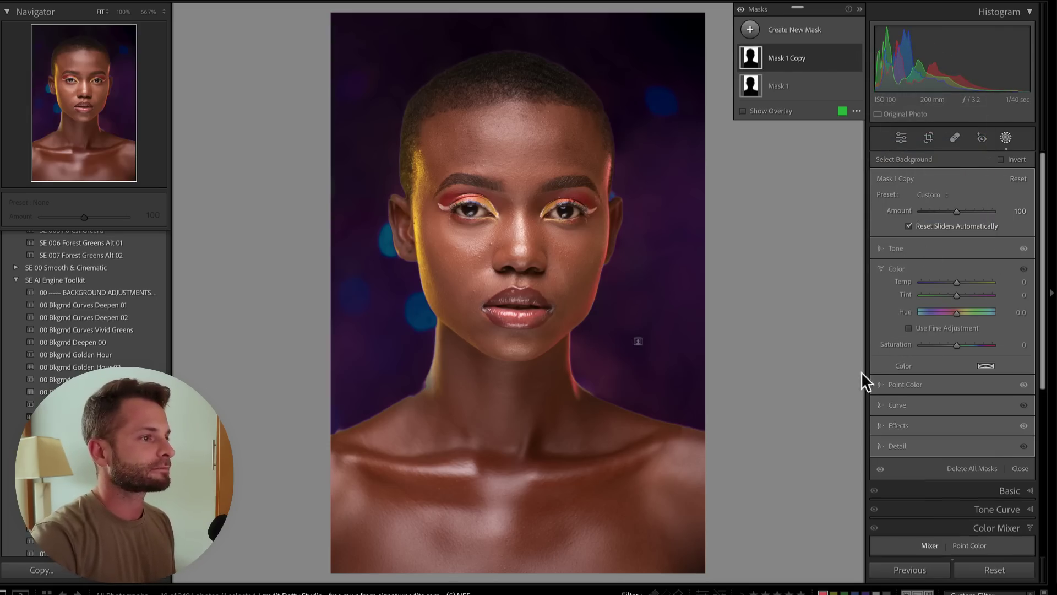
left_click(903, 384)
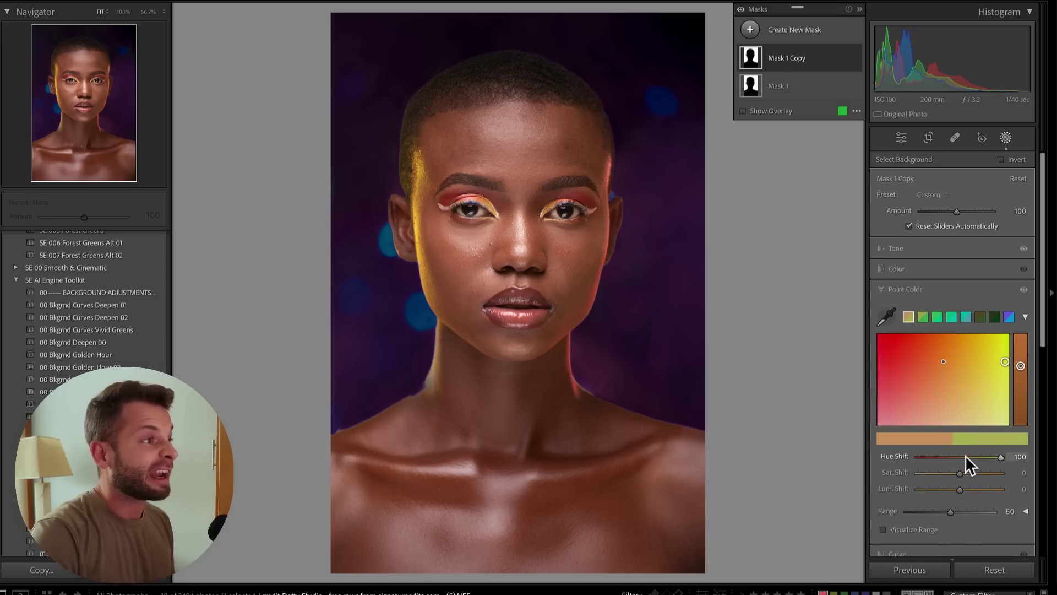
left_click_drag(964, 454, 1003, 461)
left_click_drag(963, 490, 977, 490)
left_click(887, 316)
left_click(666, 154)
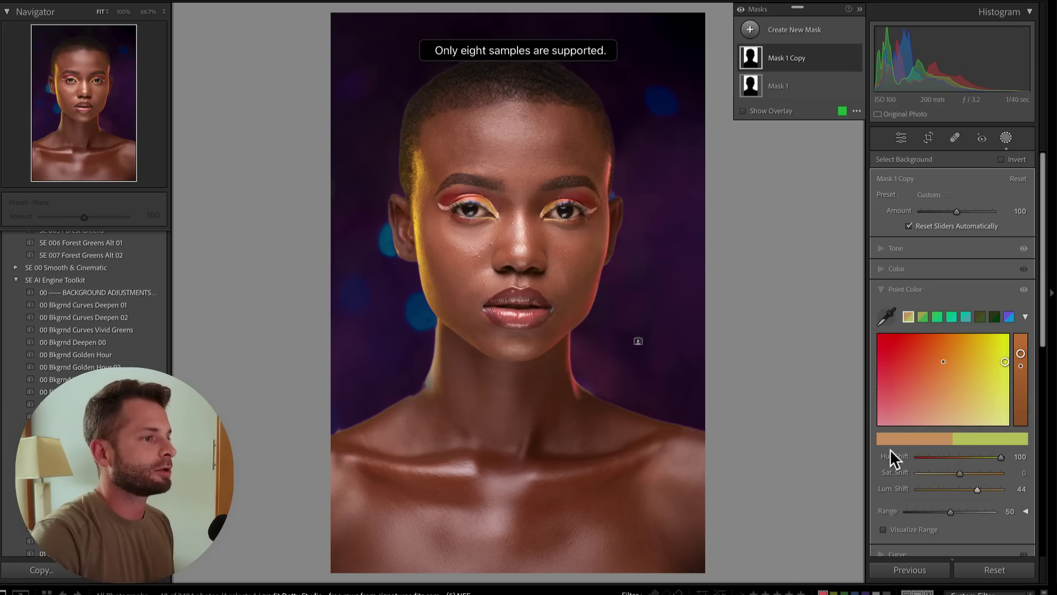
left_click(949, 457)
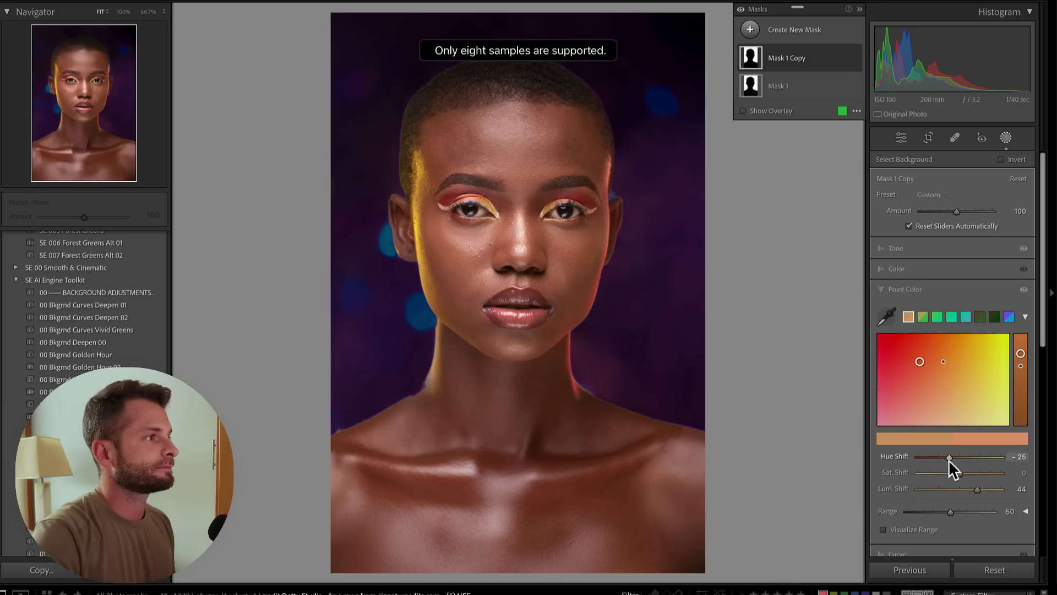
Step: Clear all colour samples, resample the dark purple background, and set Saturation Shift to 100
right_click(910, 321)
left_click(942, 339)
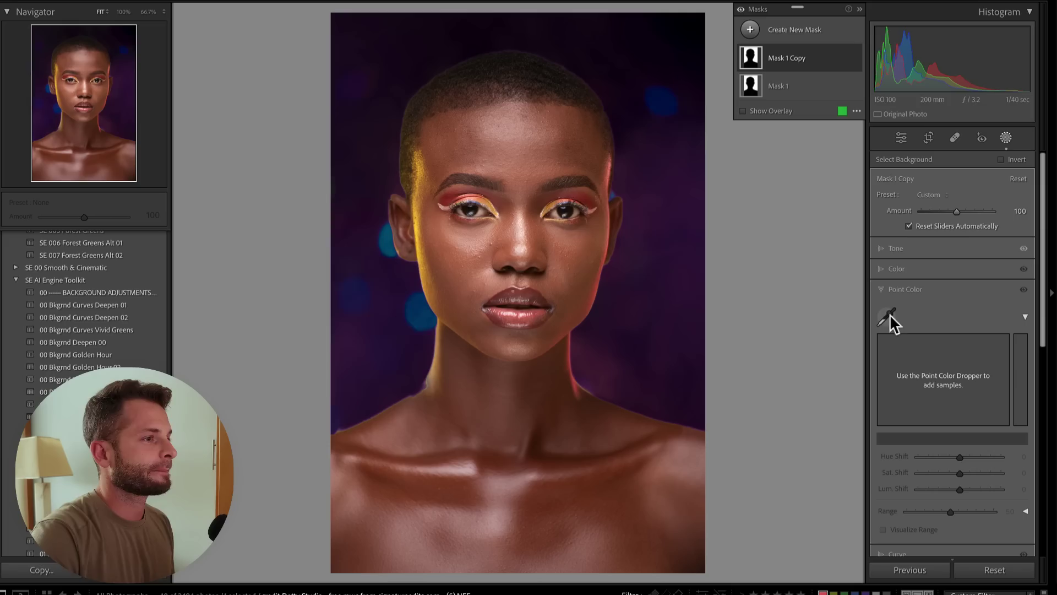
left_click(660, 163)
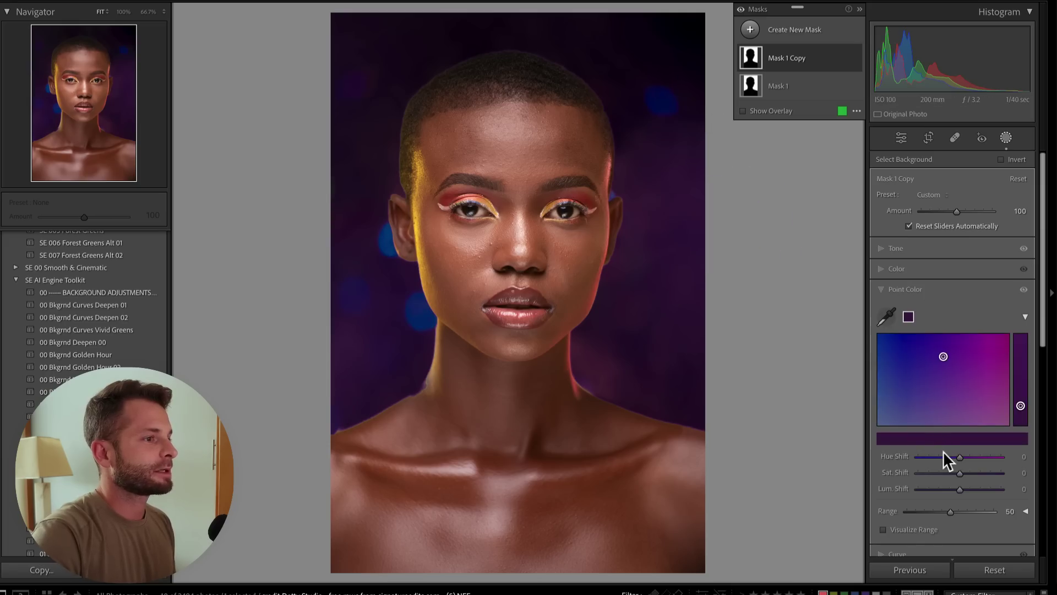
mouse_move(939, 474)
left_mouse_down()
mouse_move(1012, 478)
mouse_move(986, 487)
mouse_move(1036, 496)
left_mouse_up()
Step: Compare the finished portrait with the original, then advance to the monkey photo
key("Return")
key("backslash")
key("backslash")
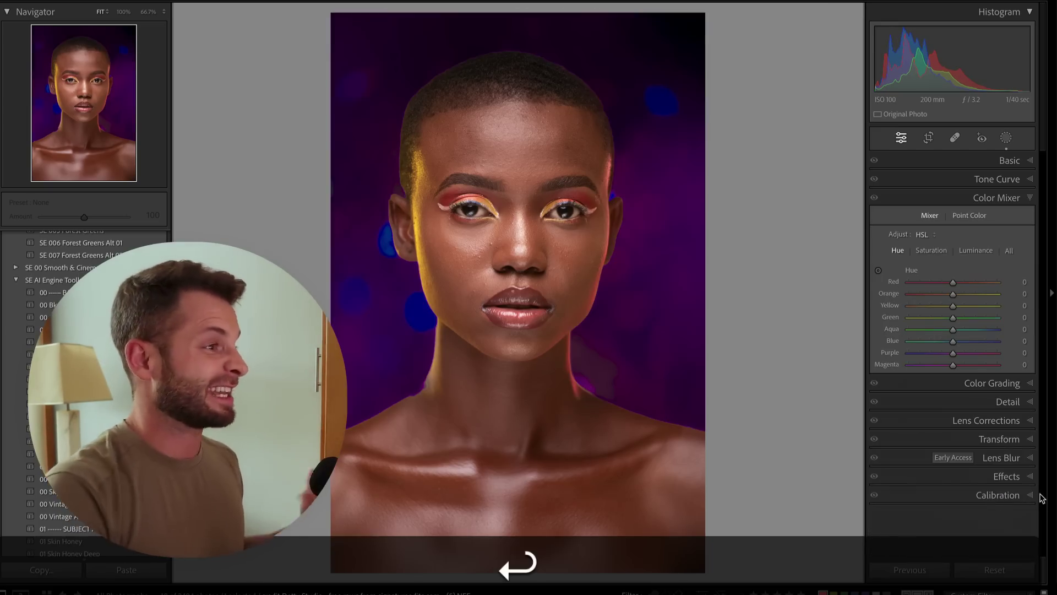
key("backslash")
key("backslash")
key("backslash")
key("backslash")
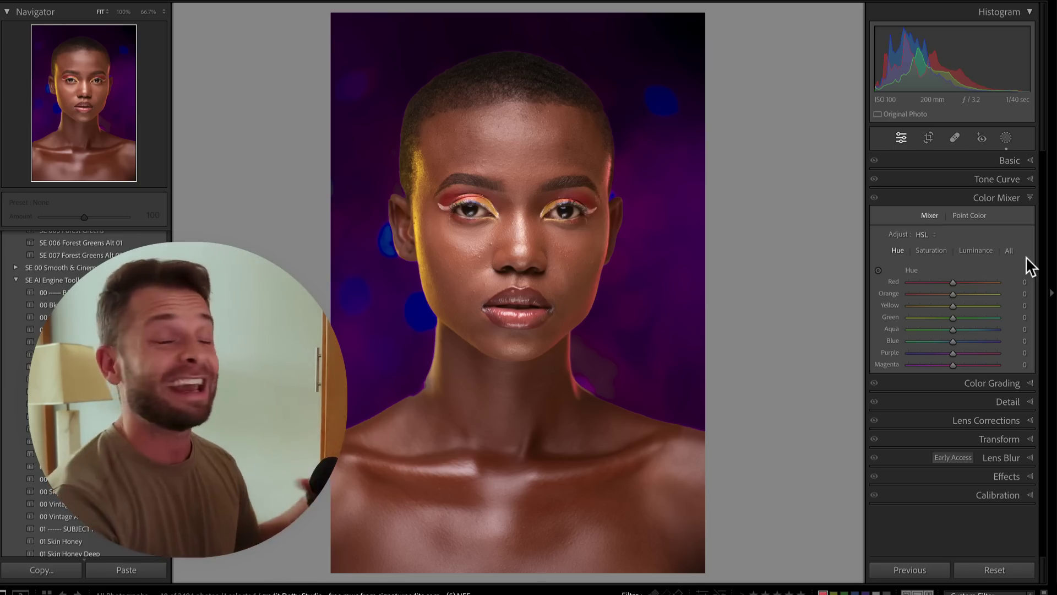
key("Right")
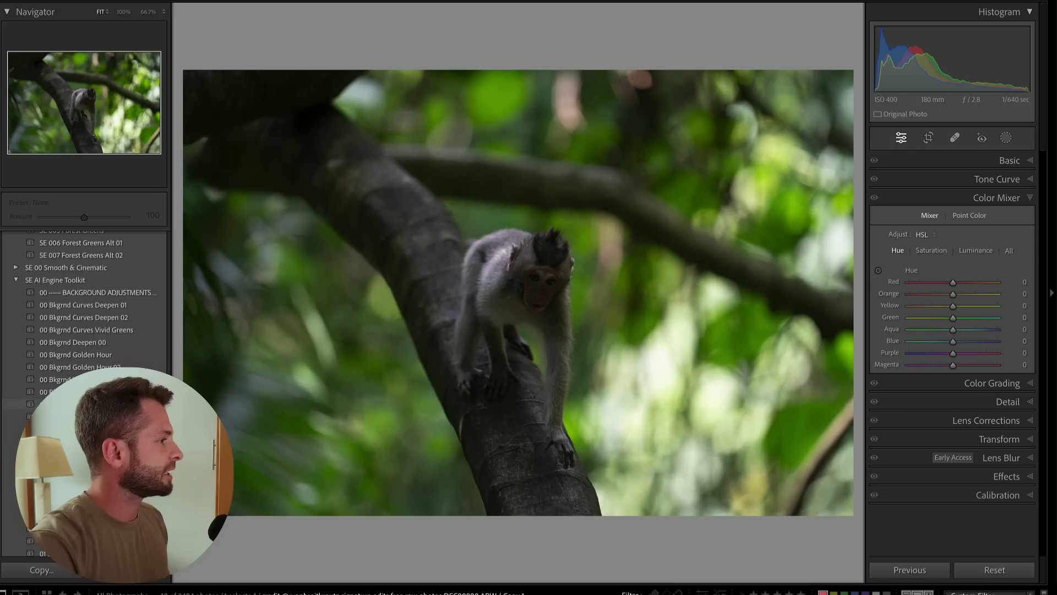
Step: Apply the SE 005 Forest Greens preset after briefly trying SE 007 Forest Greens Alt 02
scroll(111, 364, "up", 3)
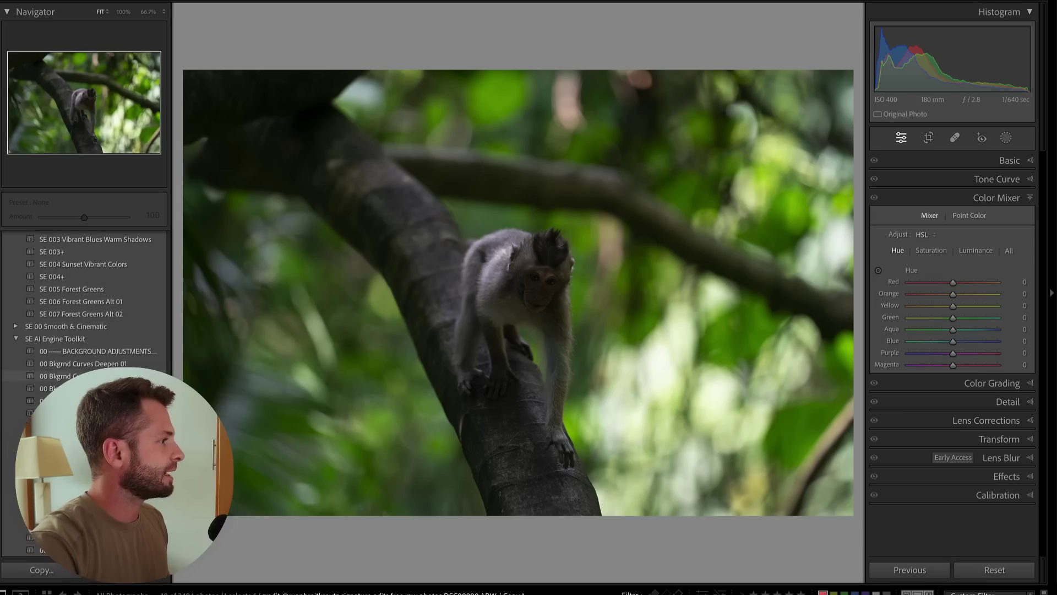
left_click(119, 313)
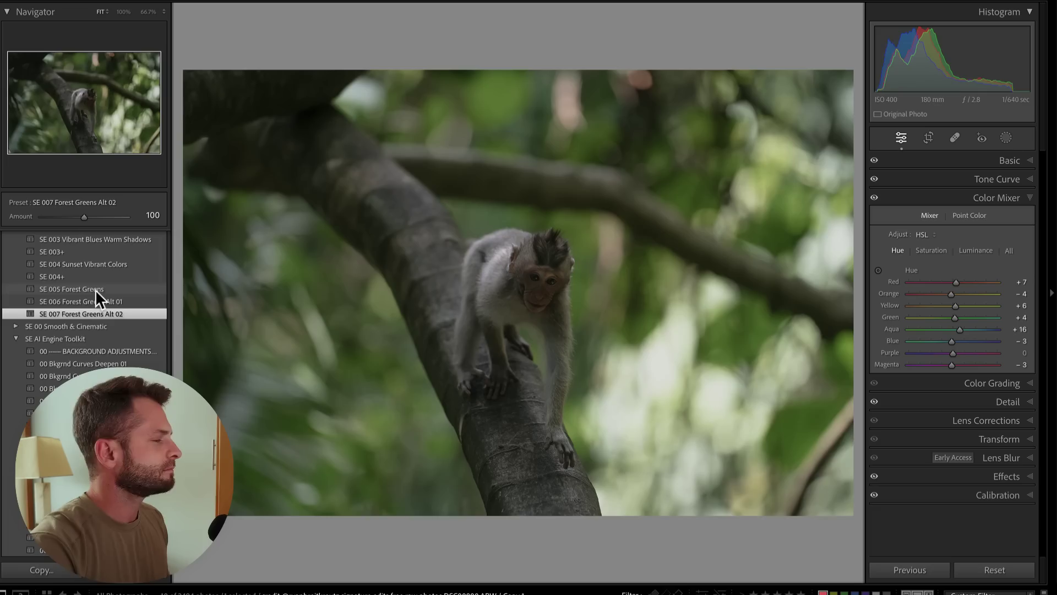
left_click(96, 289)
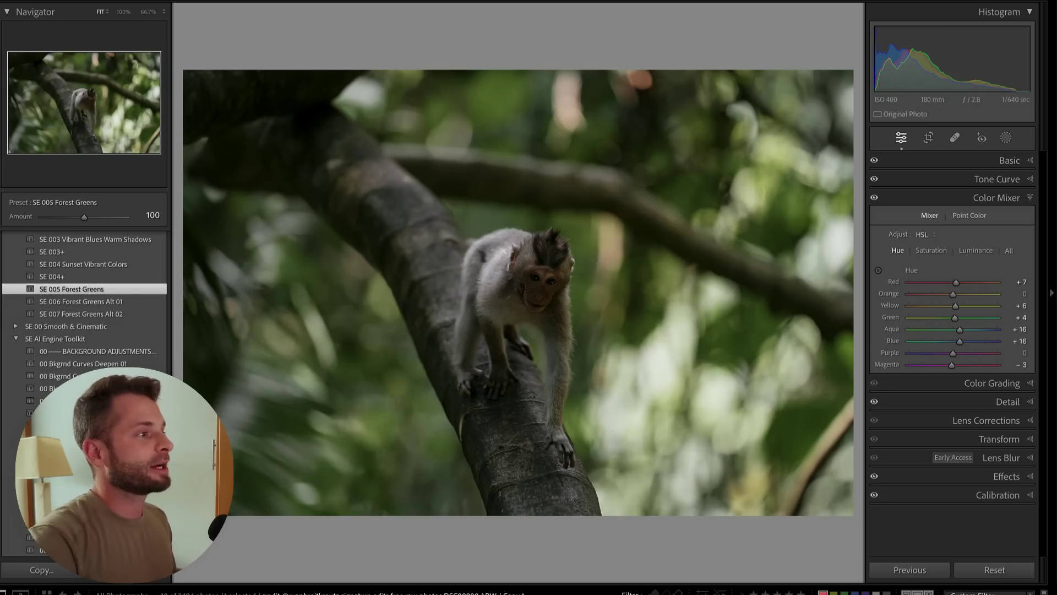
Step: Start a new brush mask on the monkey photo with a smaller brush size
key("k")
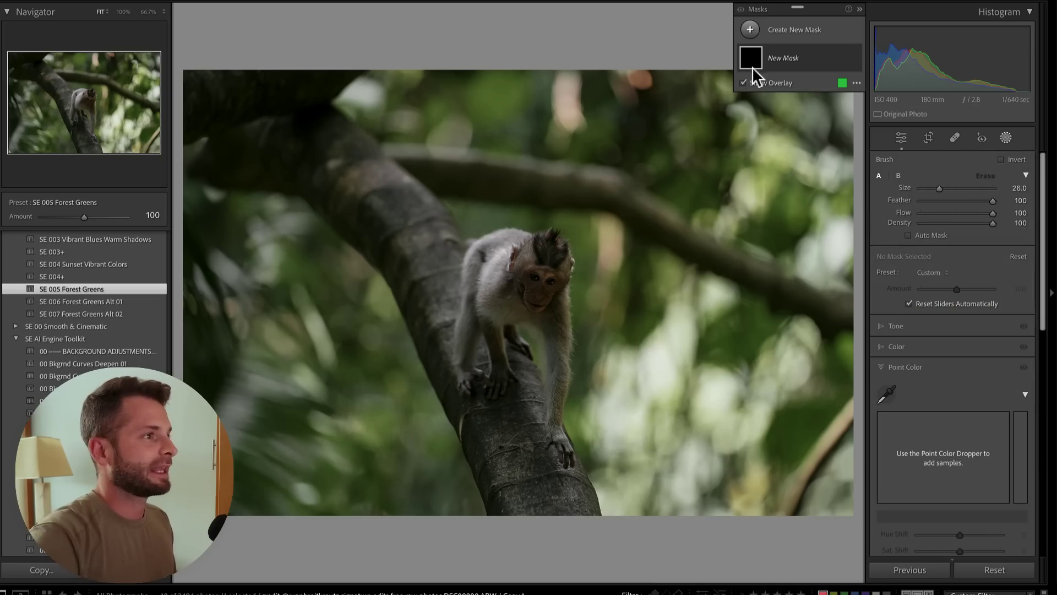
left_click(751, 30)
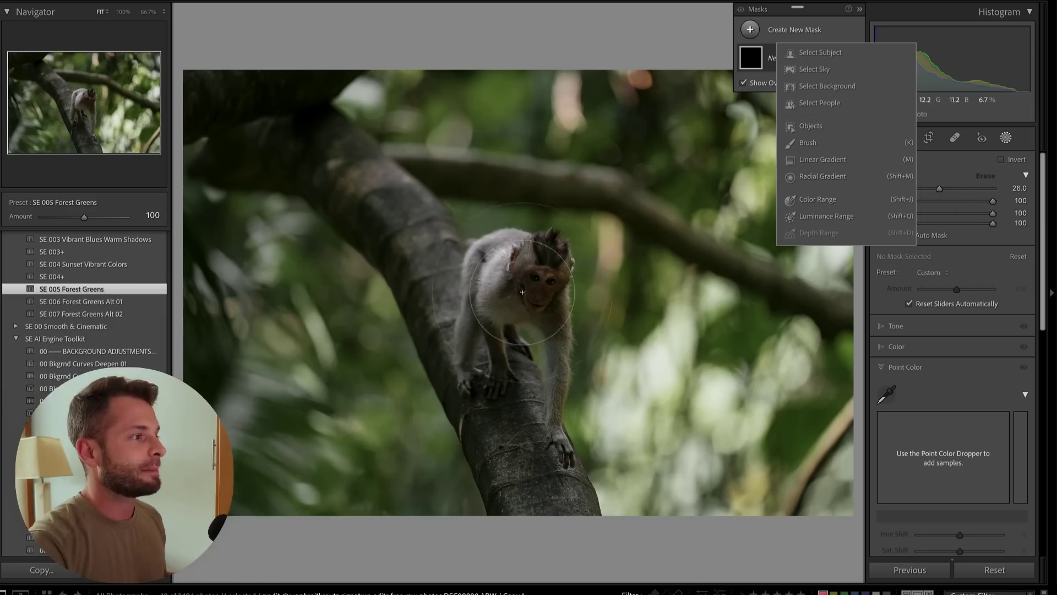
key("bracketleft")
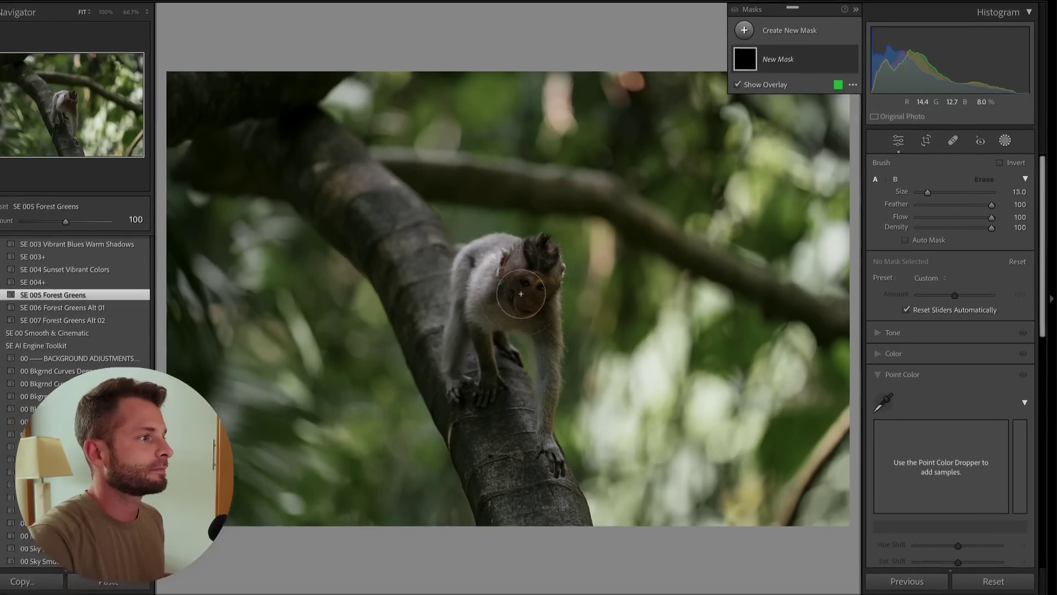
Step: Brush over the monkey's face and chest, brighten highlights, and set Temp −1, Tint 13, Saturation 21
mouse_move(532, 285)
left_mouse_down()
mouse_move(542, 278)
mouse_move(534, 308)
left_mouse_up()
left_click(865, 388)
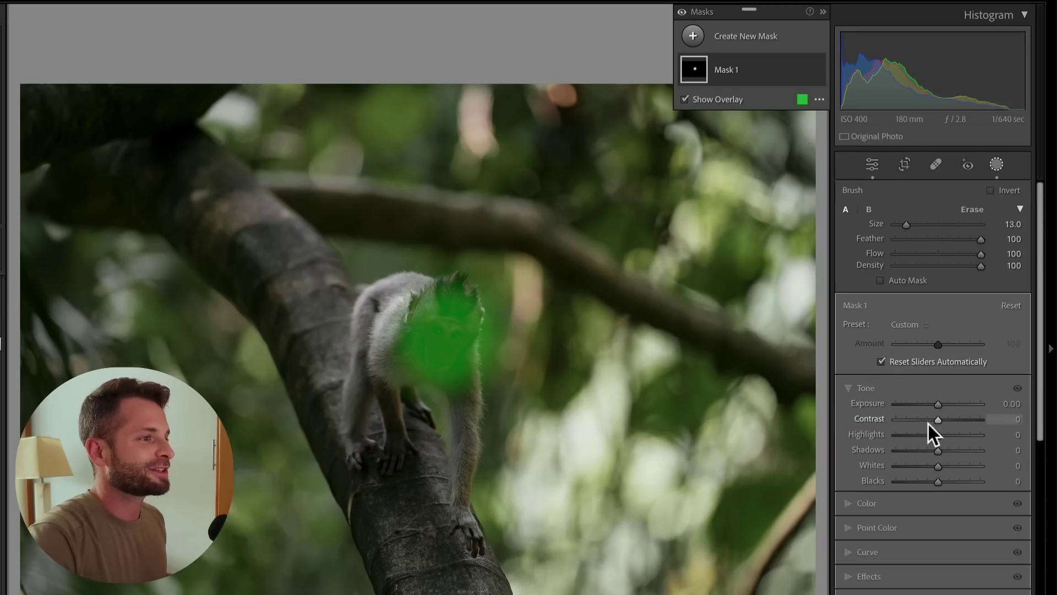
left_click_drag(938, 435, 952, 466)
left_click(865, 503)
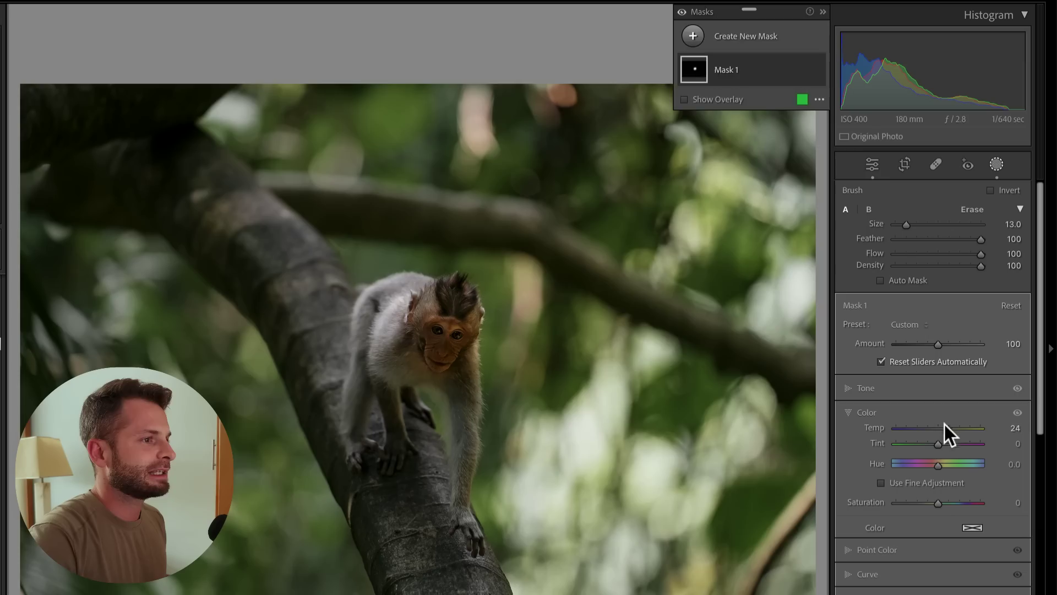
left_click_drag(944, 425, 943, 444)
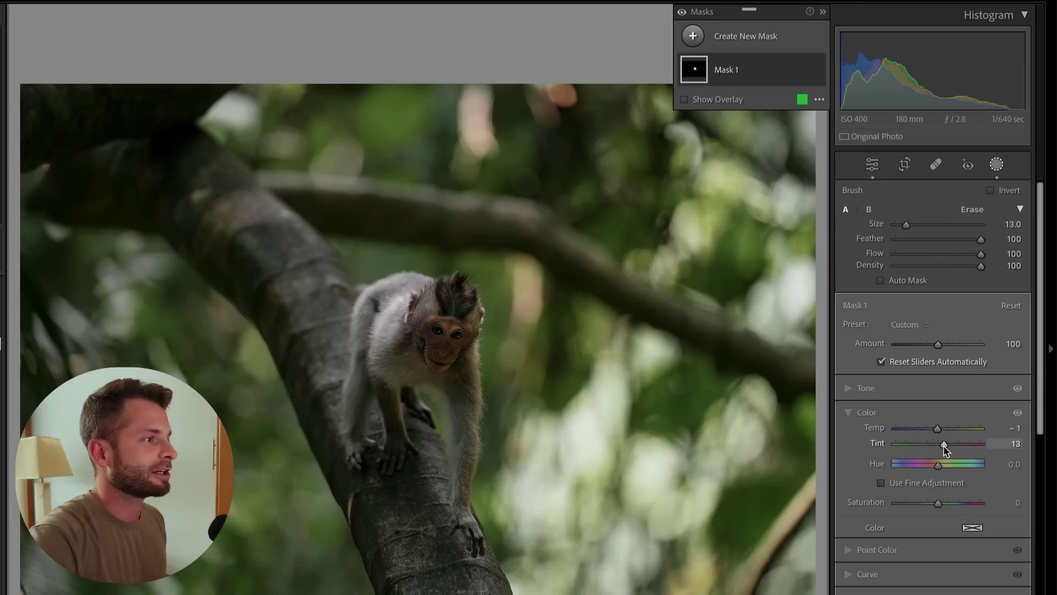
left_click_drag(946, 506, 947, 503)
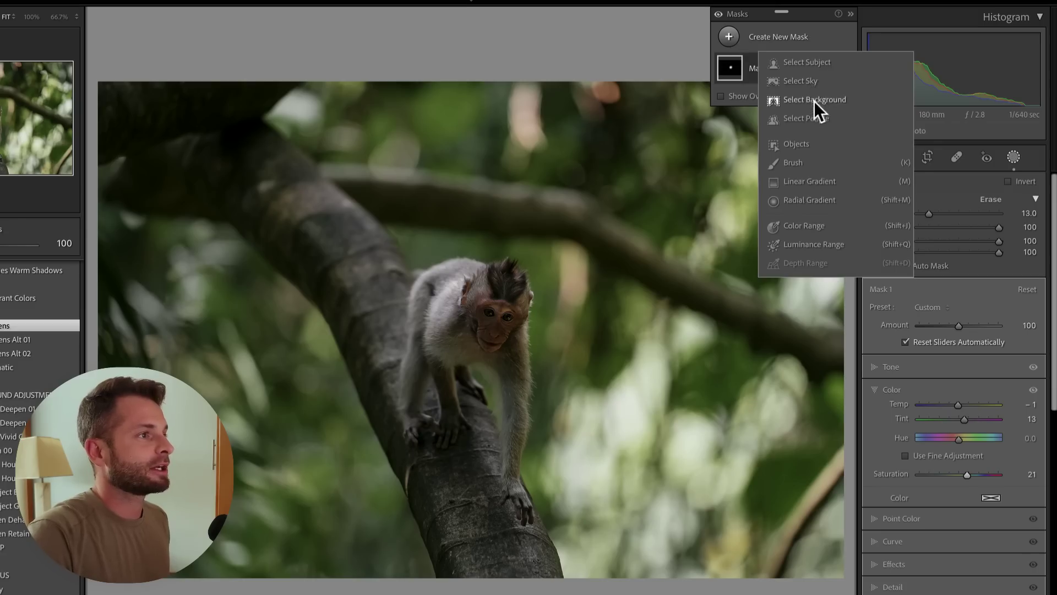
Step: Add a Select Background mask, sample the brown bokeh, set Range 100 and fully desaturate it
left_click(814, 100)
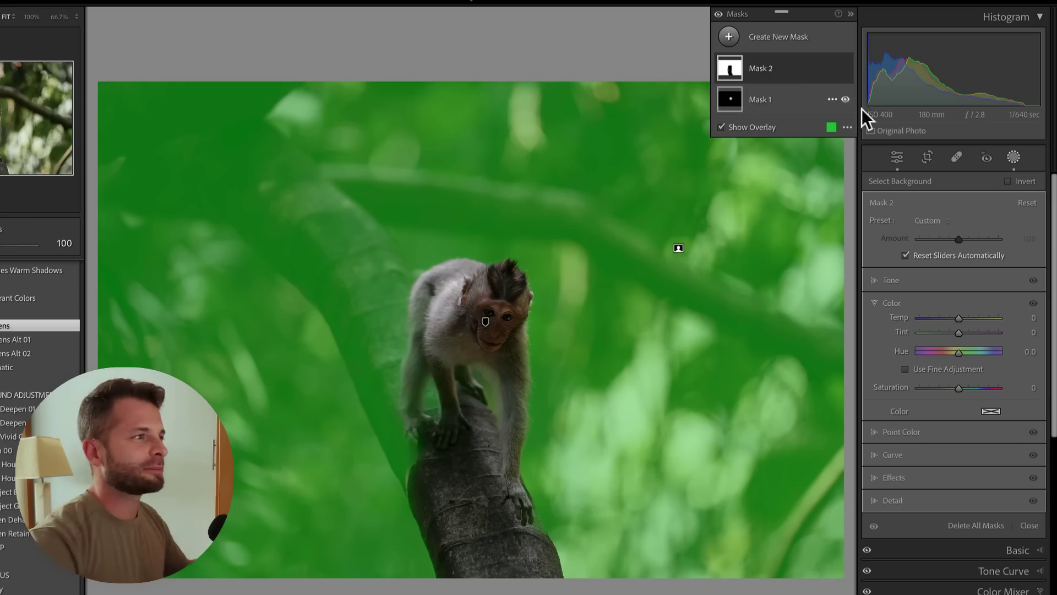
left_click(881, 430)
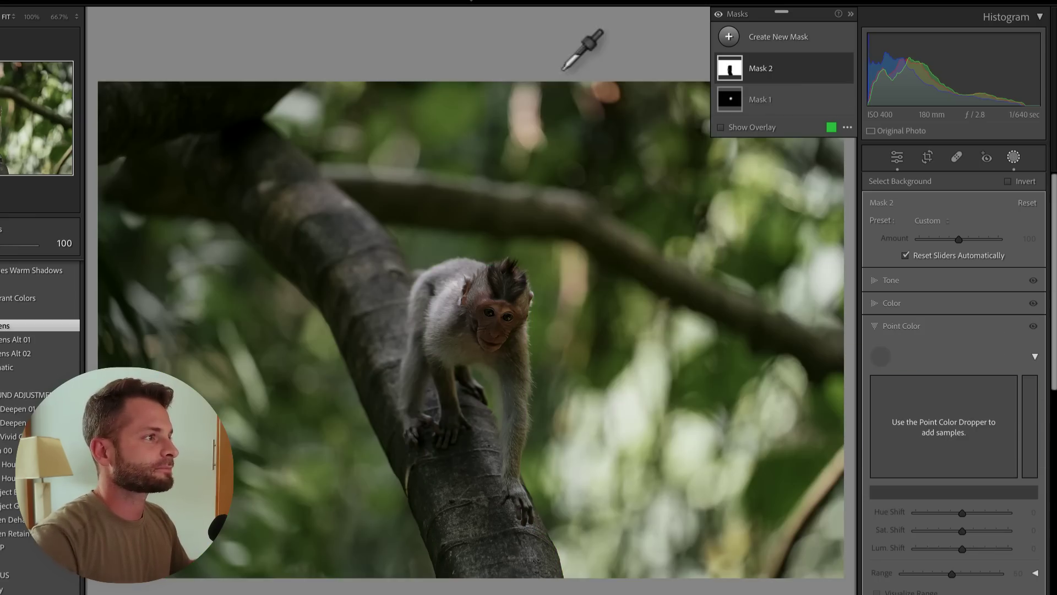
left_click(607, 92)
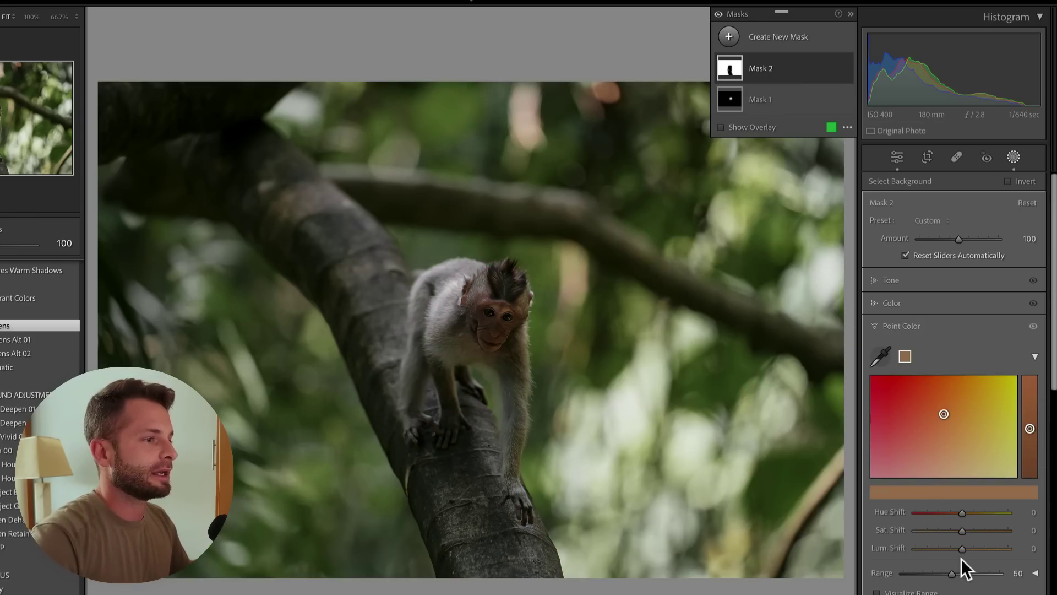
left_click_drag(952, 574, 1027, 574)
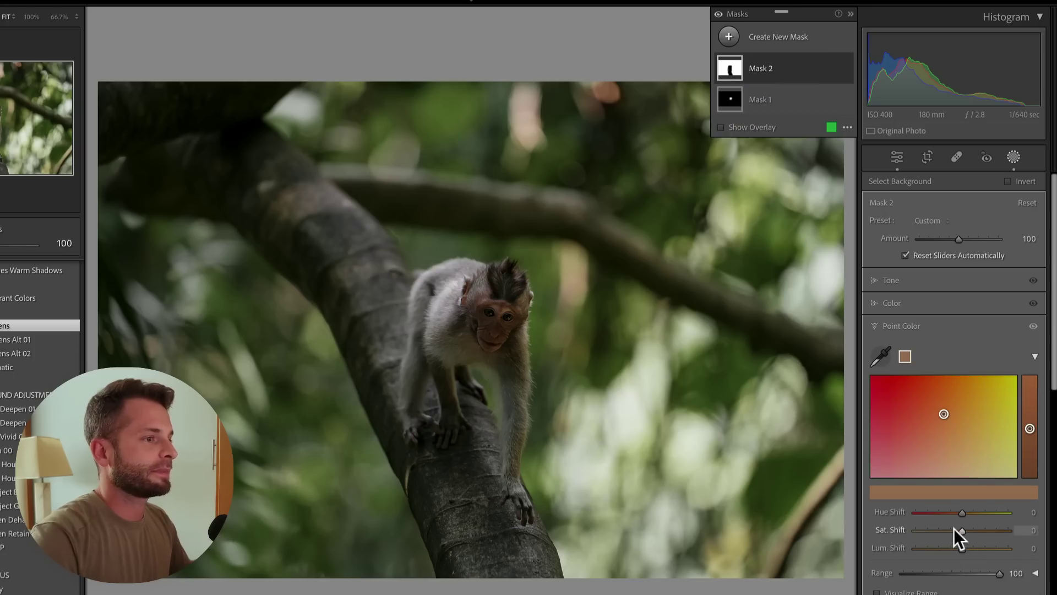
mouse_move(936, 529)
left_mouse_down()
mouse_move(894, 528)
mouse_move(1019, 540)
mouse_move(742, 508)
left_mouse_up()
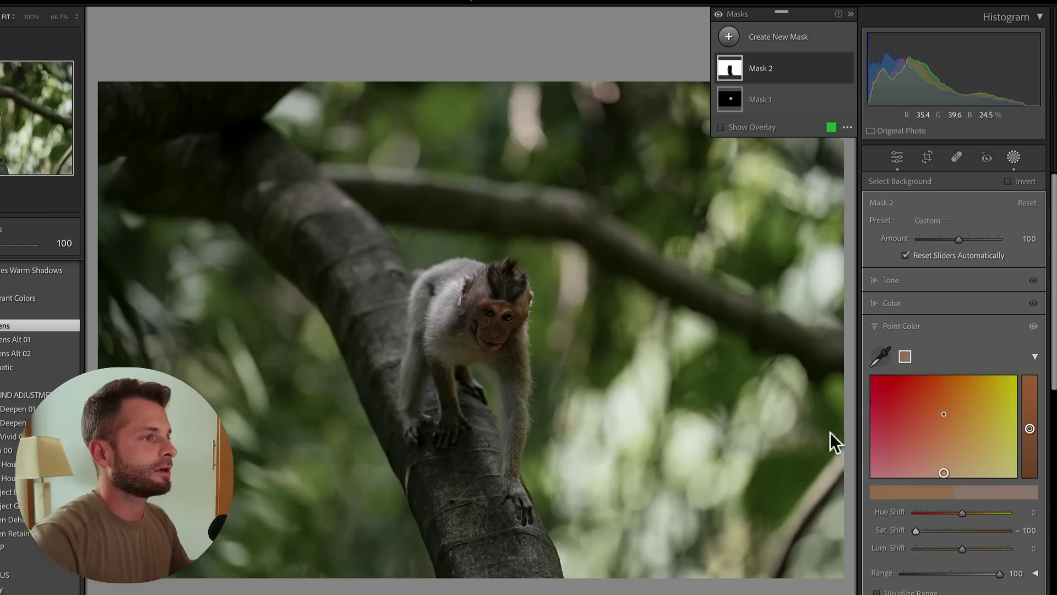
Step: Sample two dark foliage greens, reduce their saturation and darken their luminance, then compare with the original
left_click(883, 356)
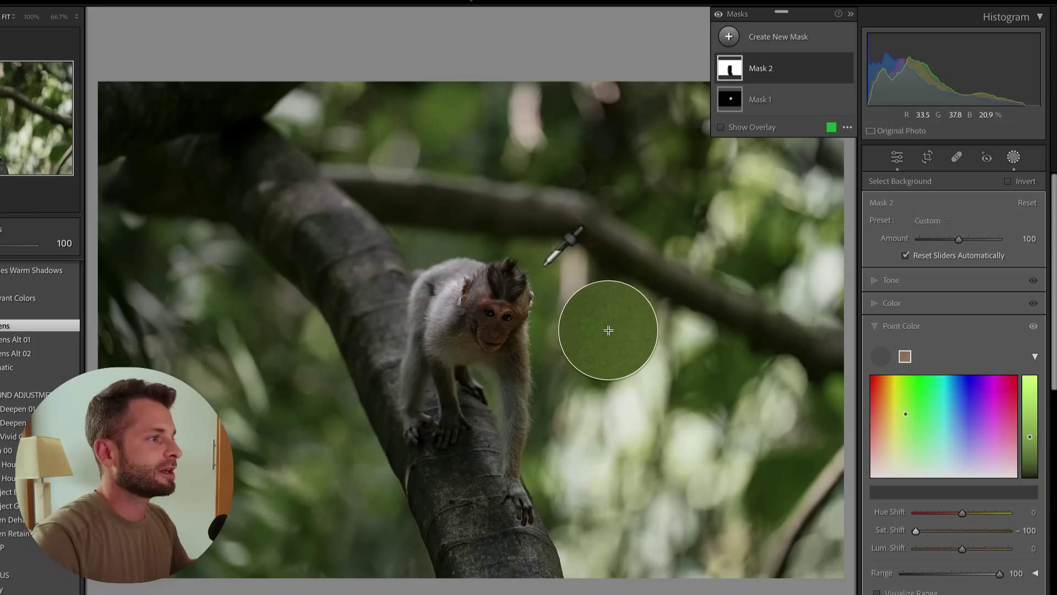
left_click(598, 290)
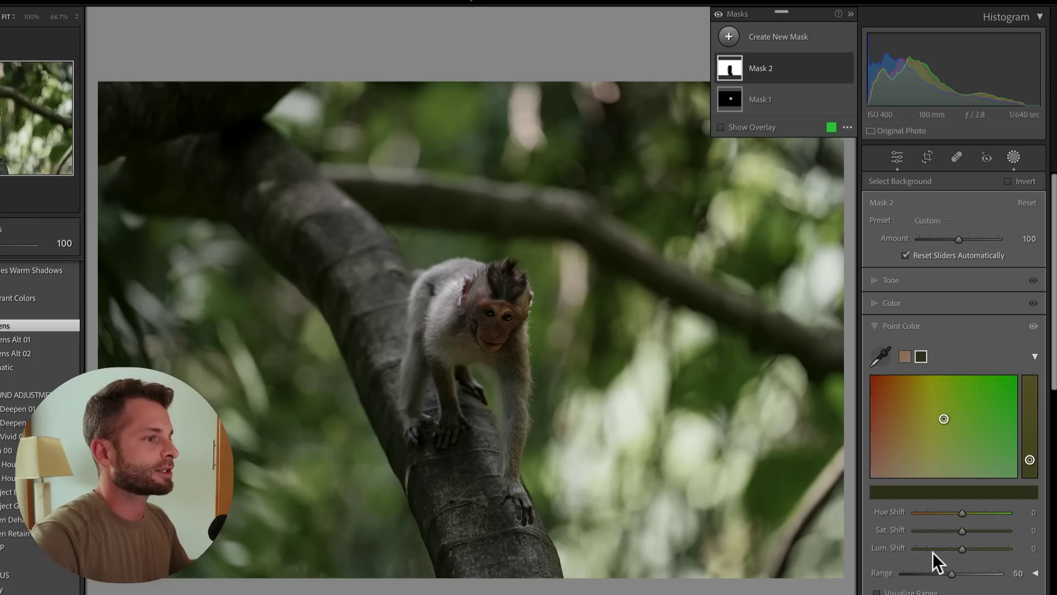
left_click(930, 530)
left_click(882, 358)
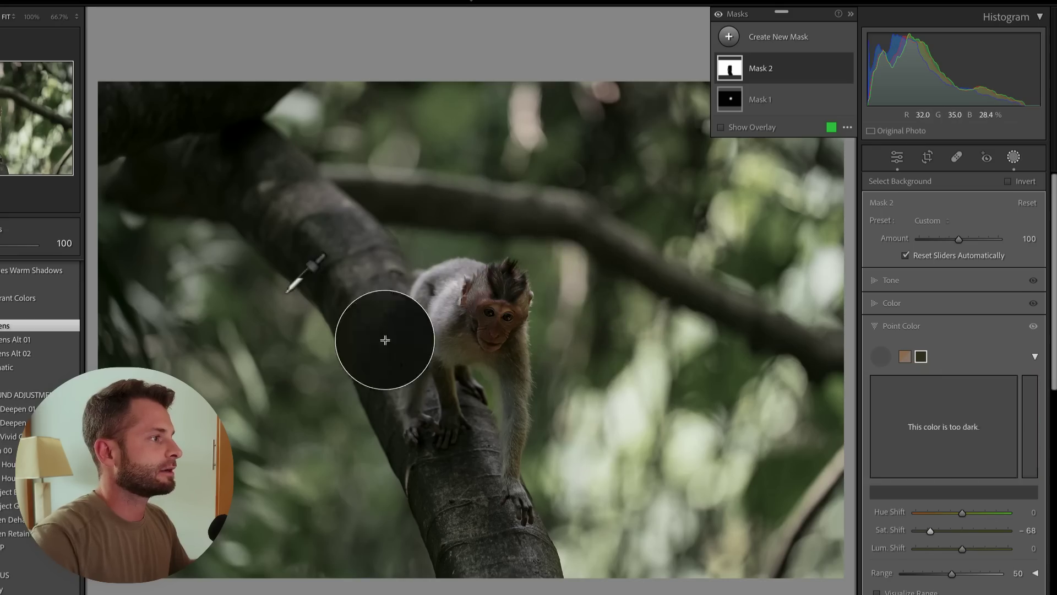
left_click(292, 371)
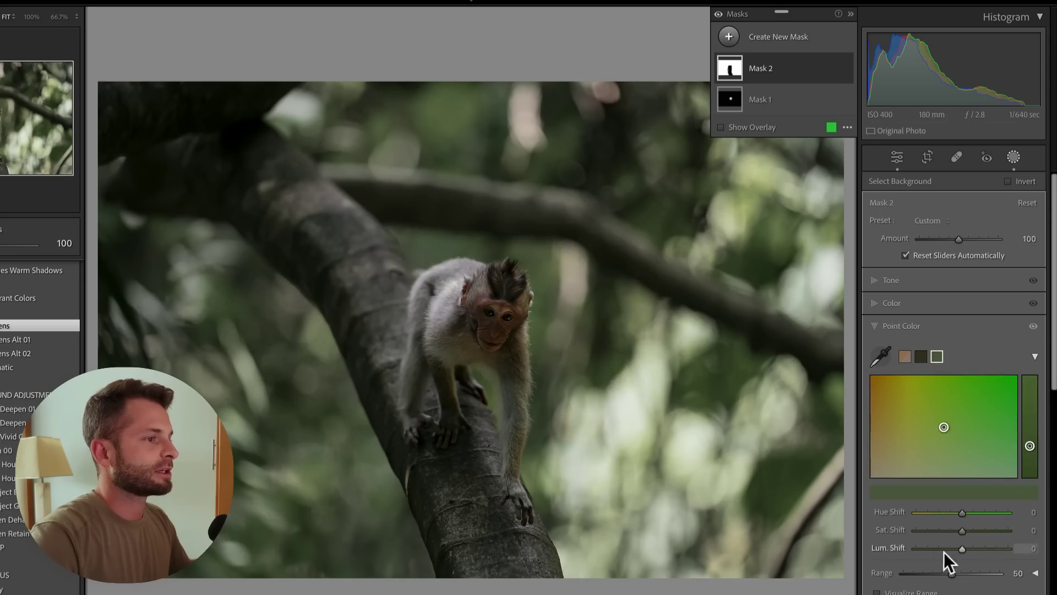
left_click_drag(944, 552, 920, 549)
key("backslash")
key("backslash")
key("backslash")
key("backslash")
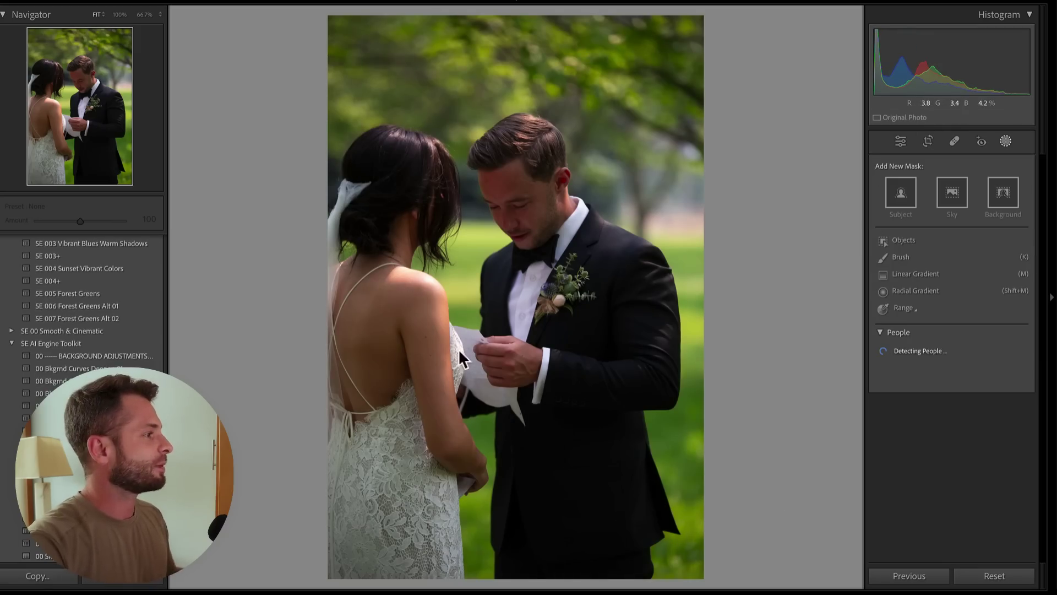
Step: Apply the SE 007 Forest Greens Alt 02 preset to the wedding photo, undoing a trial exposure bump
left_click(107, 317)
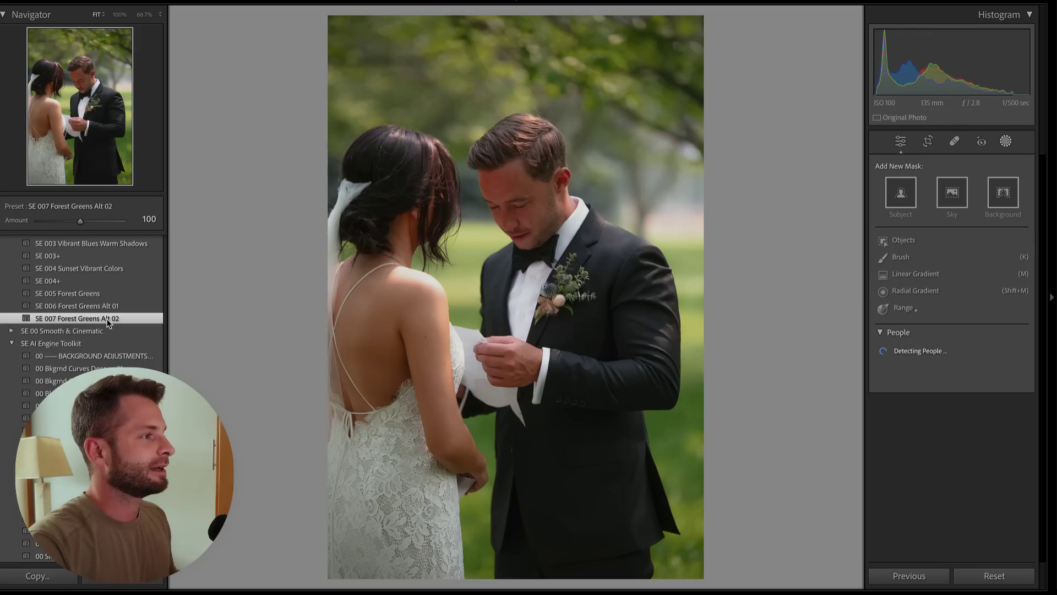
key("Up")
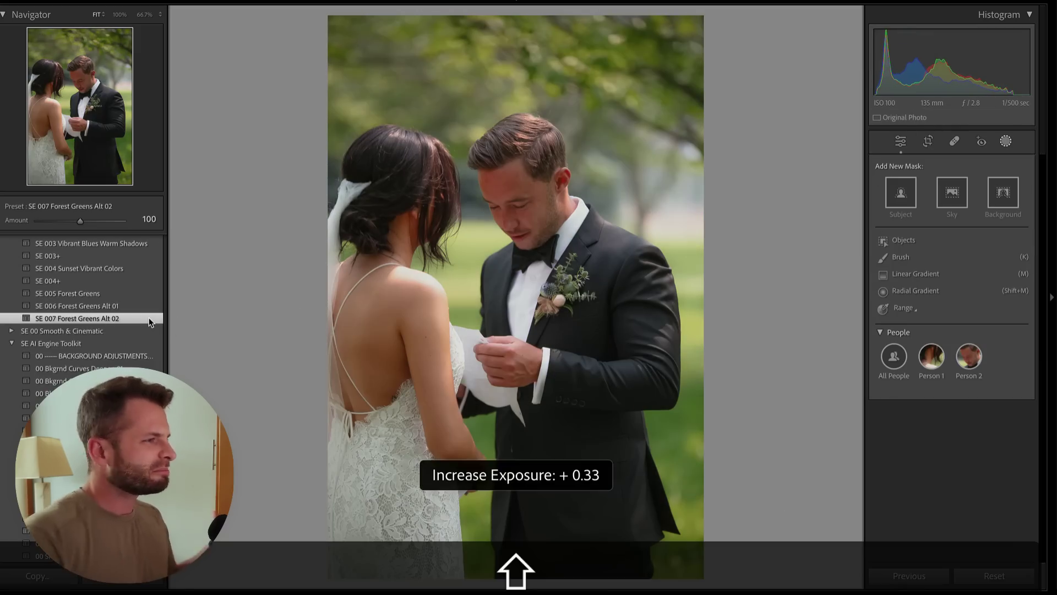
key("minus")
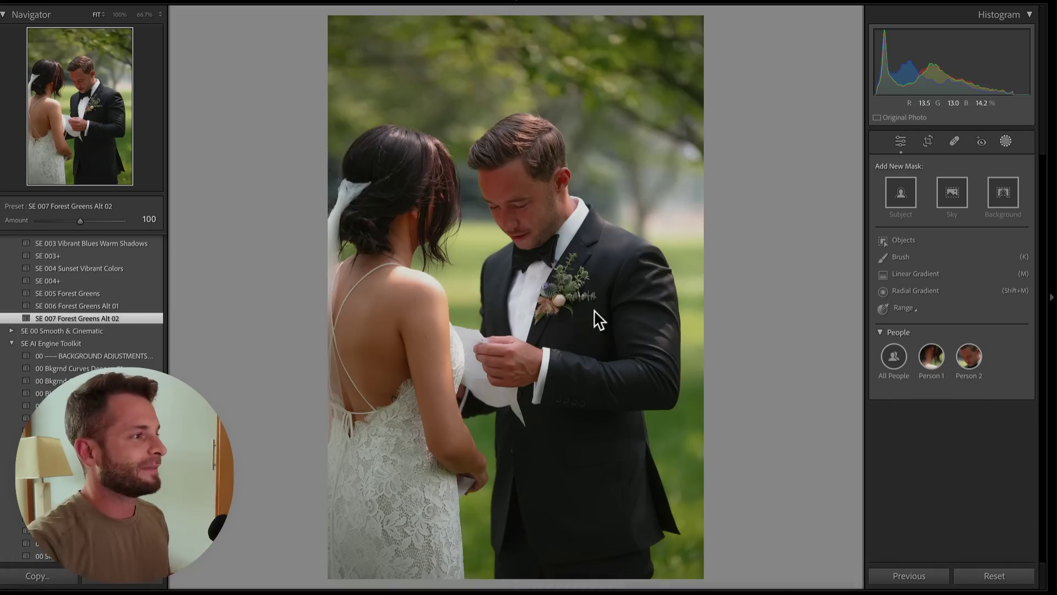
Step: Lower global saturation to Yellow −28 and Green −29, then enter masking mode
key("Return")
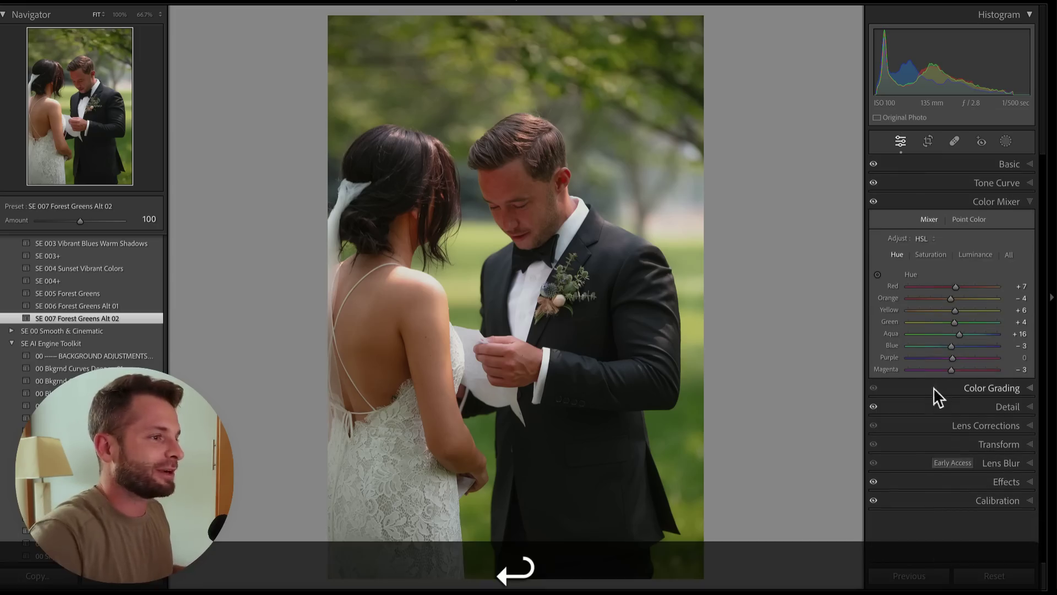
left_click(931, 255)
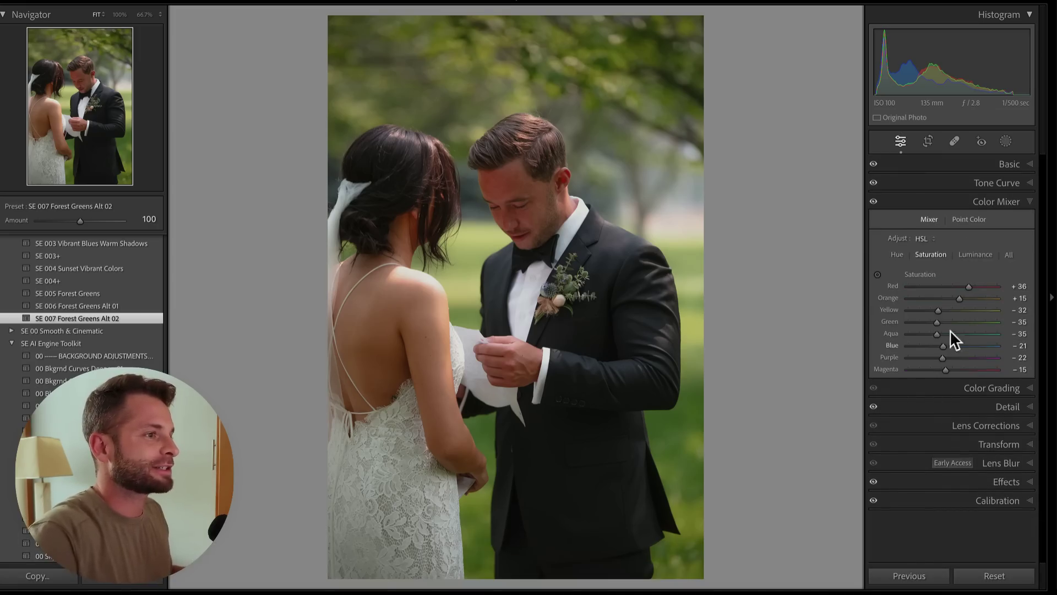
left_click_drag(938, 310, 905, 322)
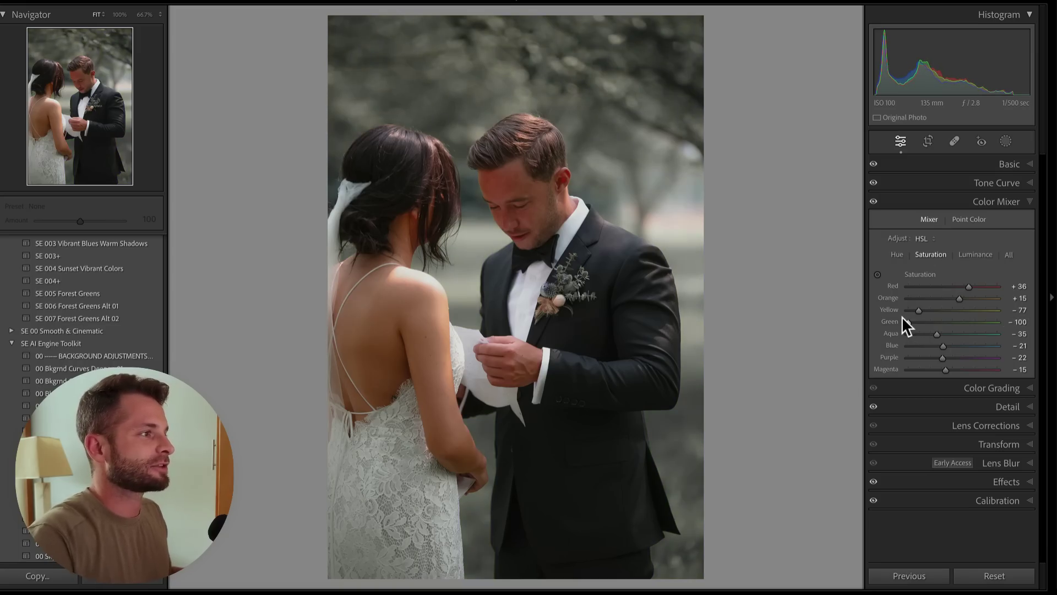
key("ctrl+z")
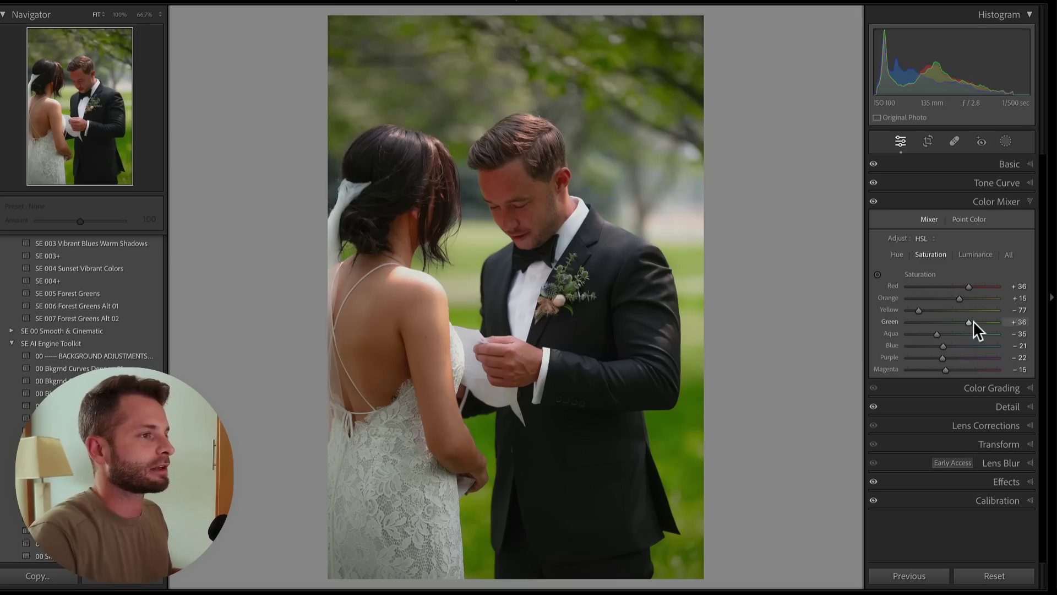
left_click(940, 311)
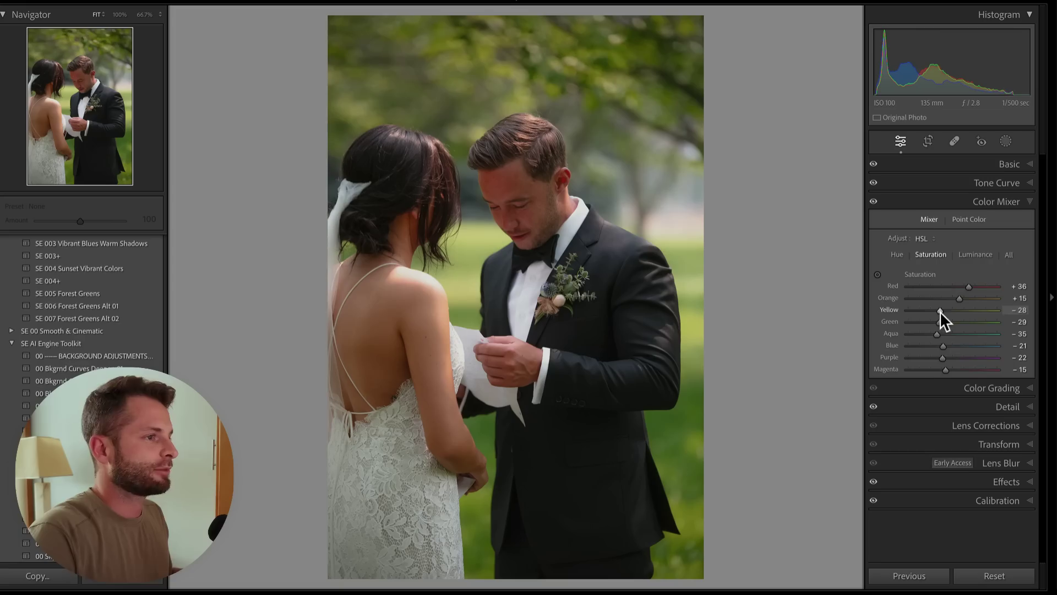
left_click(958, 216)
key("shift+w")
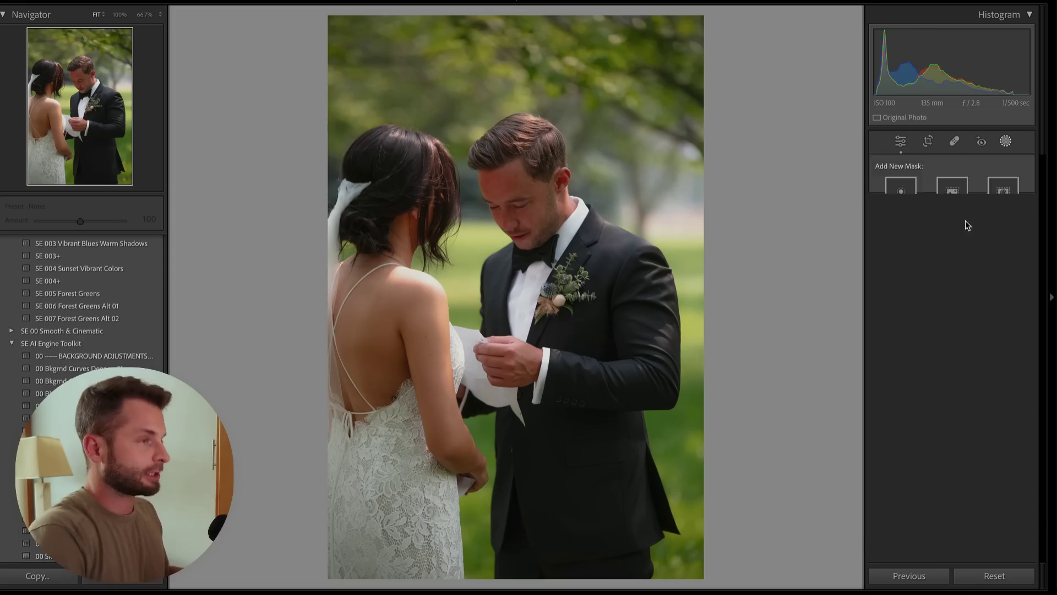
Step: Create a Select Background mask behind the couple with Exposure −0.53 and Contrast −62
left_click(749, 33)
left_click(831, 88)
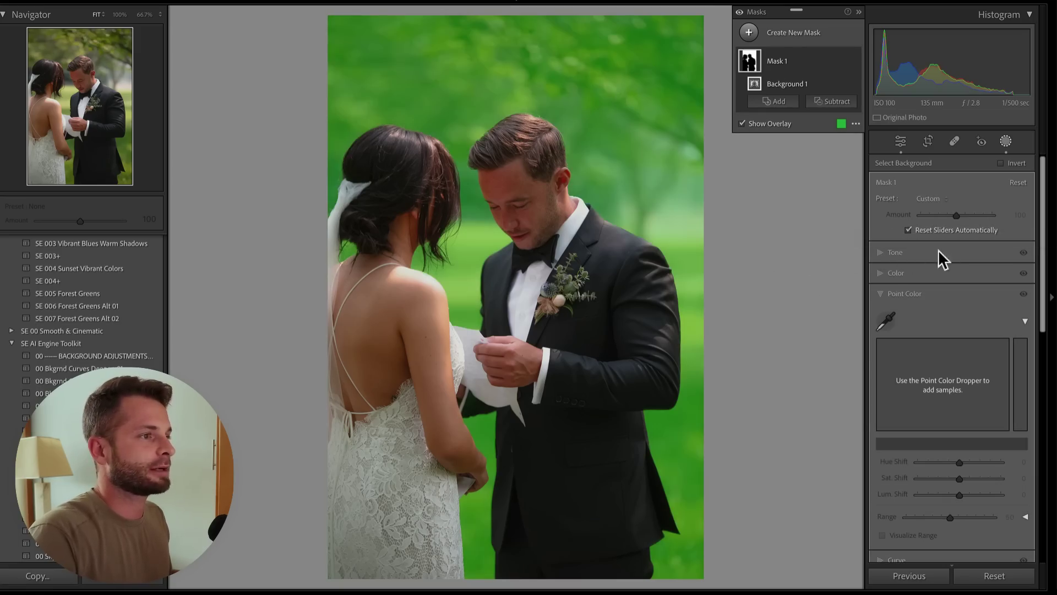
left_click(883, 251)
left_click(948, 265)
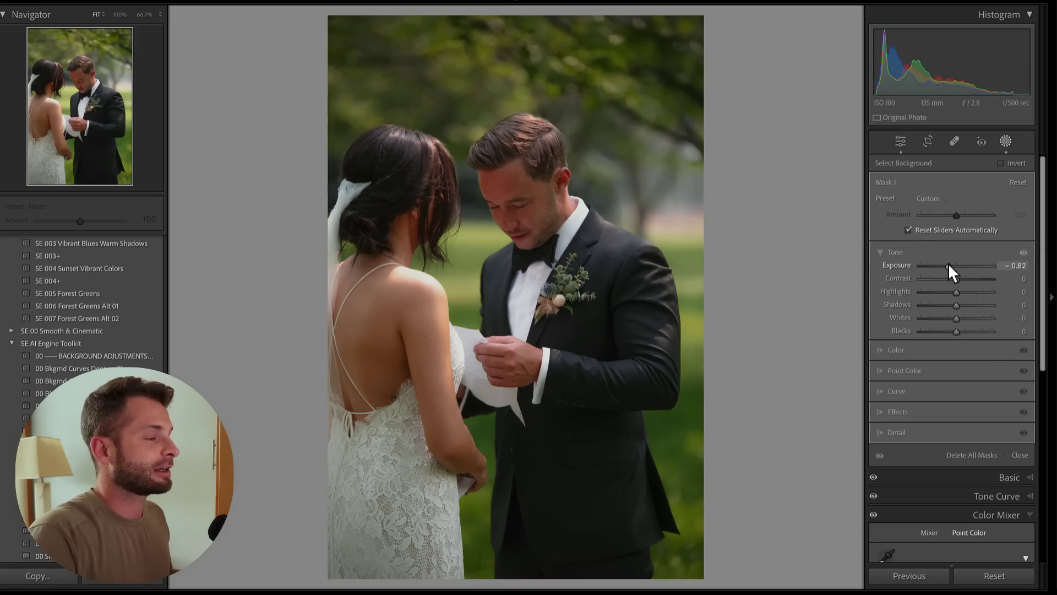
left_click_drag(948, 266, 934, 279)
Step: Sample the grass and tree greens with Point Color, desaturating them (−74, −46) and raising Luminance to 22
left_click(904, 368)
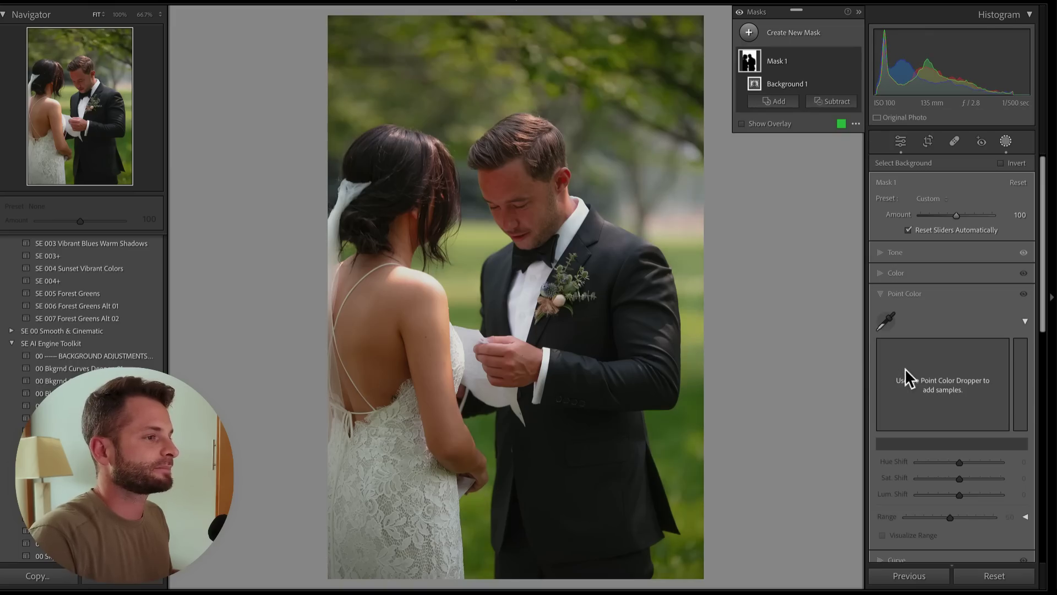
left_click(892, 321)
left_click(673, 426)
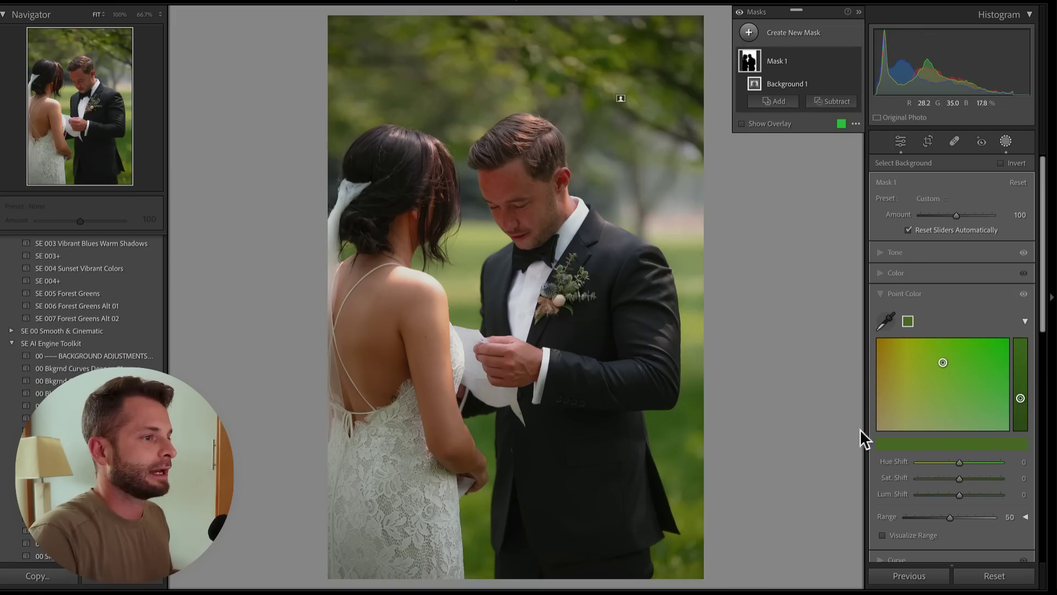
left_click(928, 478)
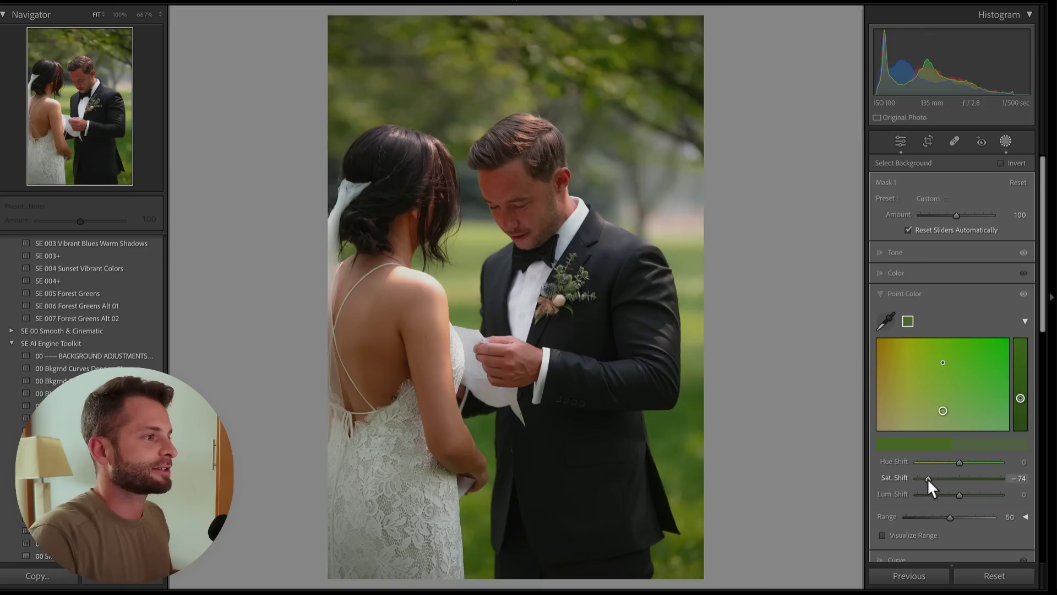
left_click(885, 321)
left_click(621, 98)
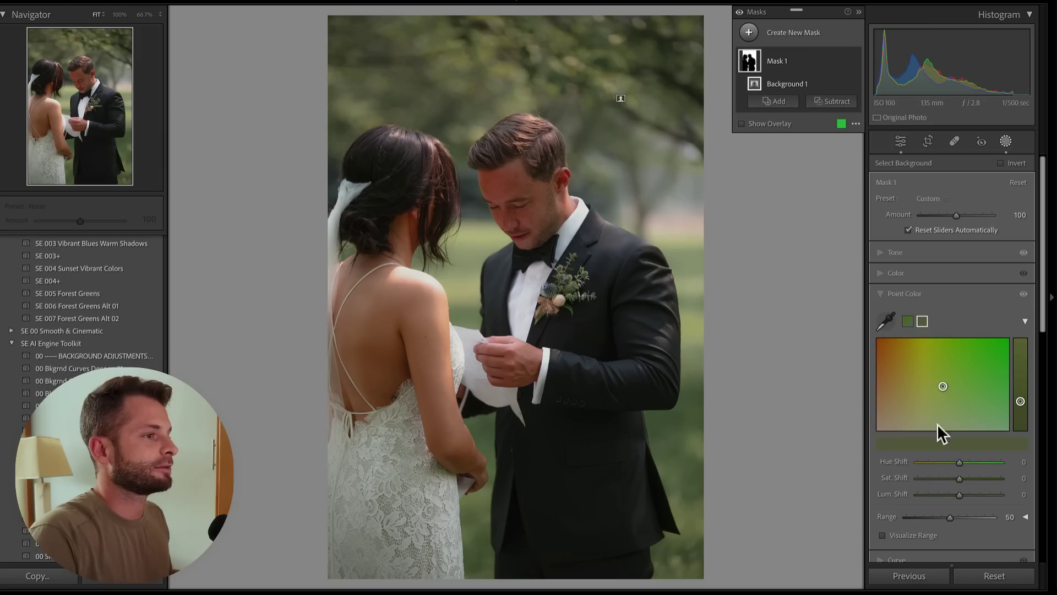
left_click(940, 478)
left_click_drag(959, 494, 972, 495)
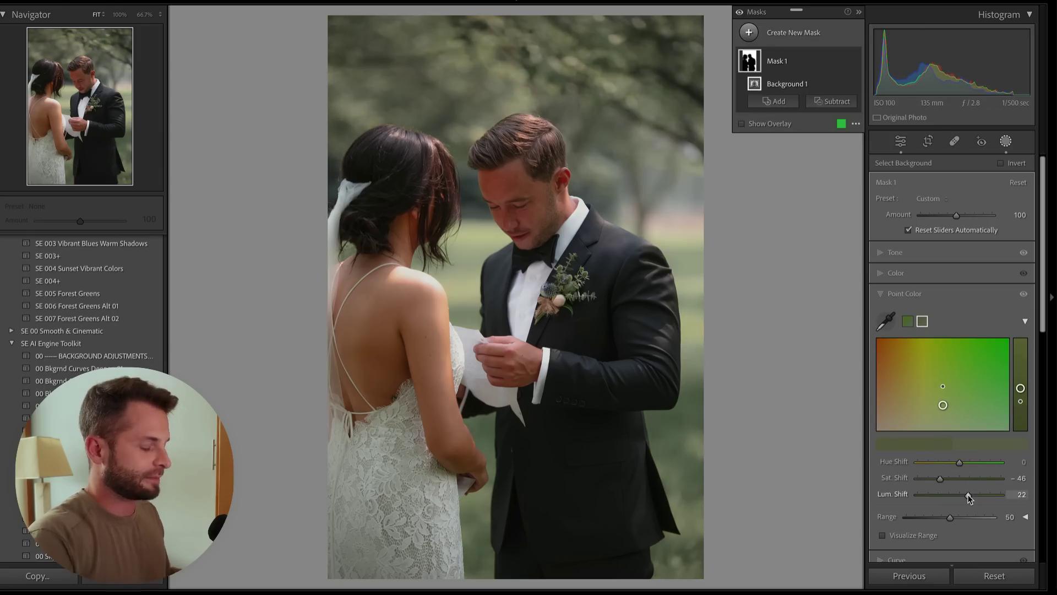
key("Return")
Step: Lower global Contrast to −76 and raise HSL Red saturation to +6
left_click(1018, 167)
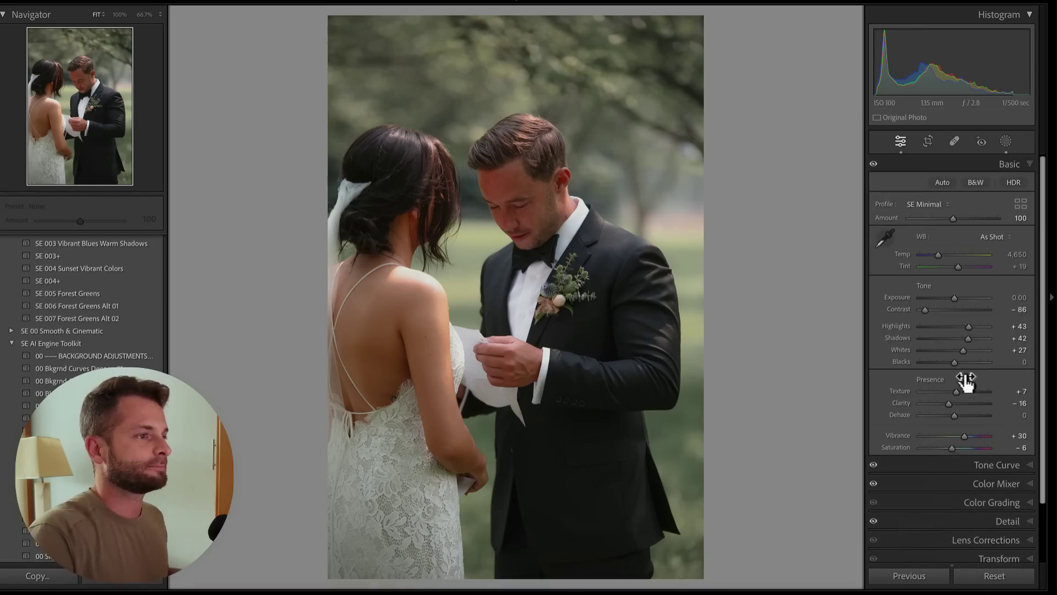
left_click_drag(930, 310, 928, 308)
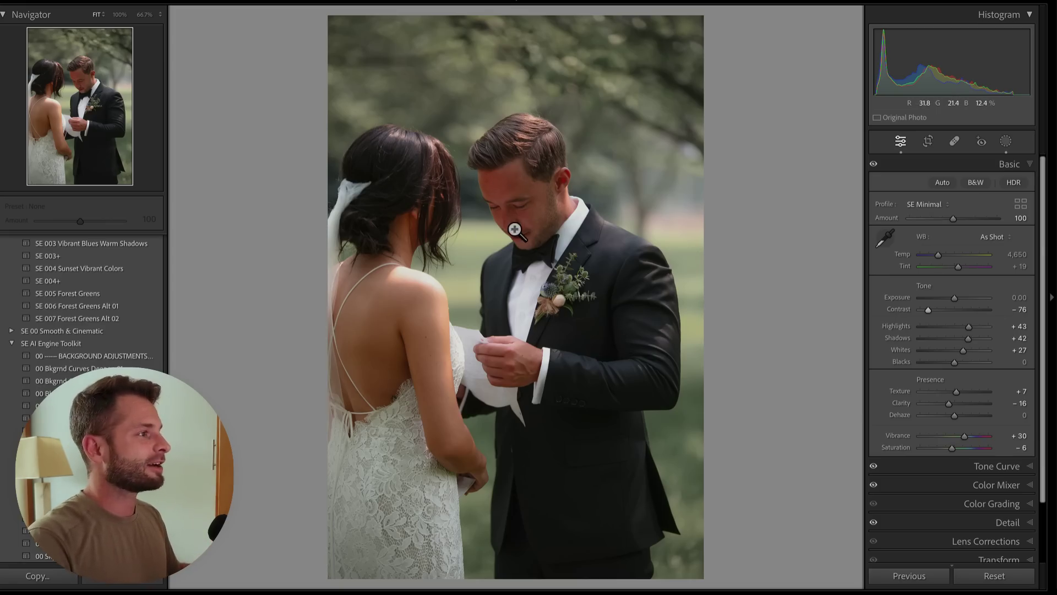
left_click(978, 483)
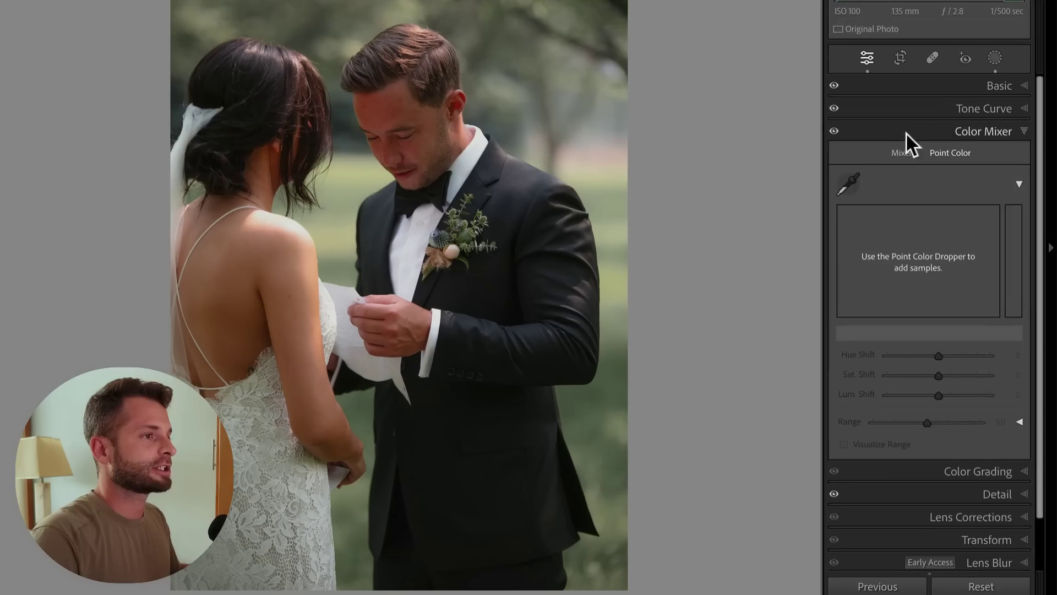
left_click(901, 151)
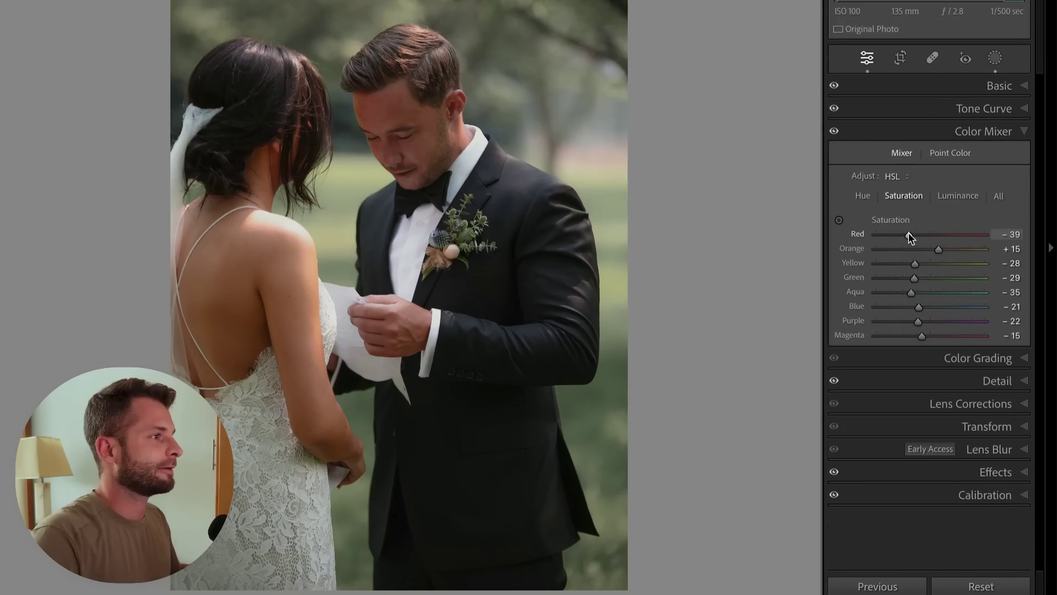
left_click_drag(908, 234, 932, 234)
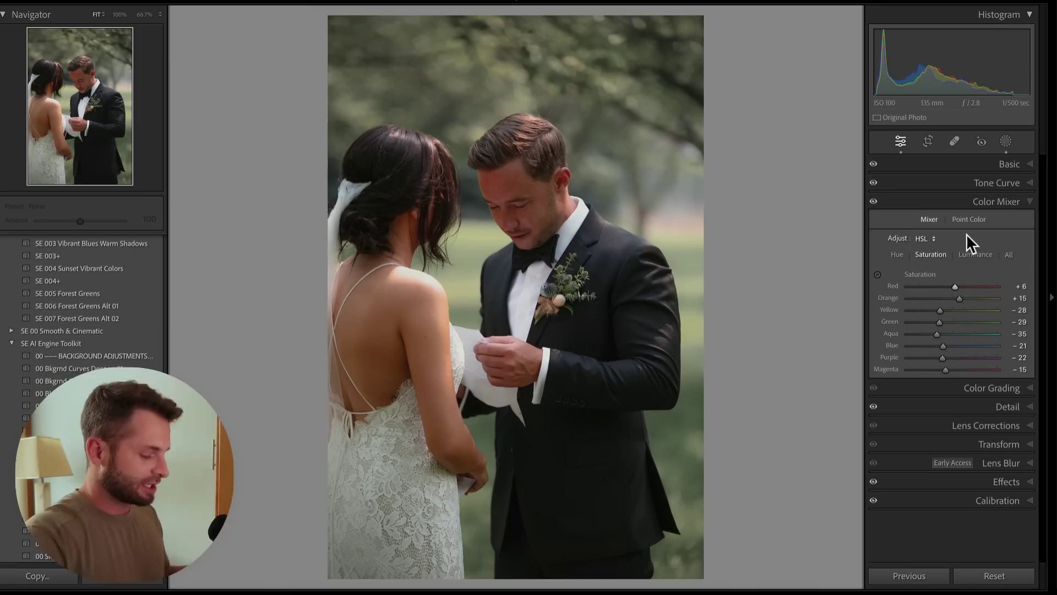
key("shift+w")
Step: Add an Objects mask on the groom's face
left_click(789, 38)
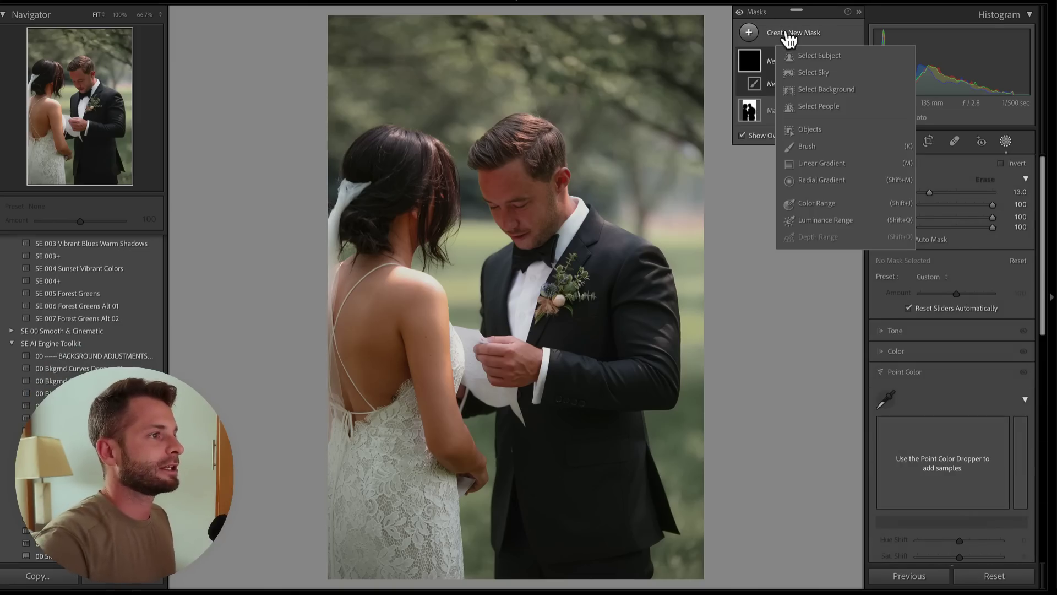
left_click(810, 129)
left_click(519, 181)
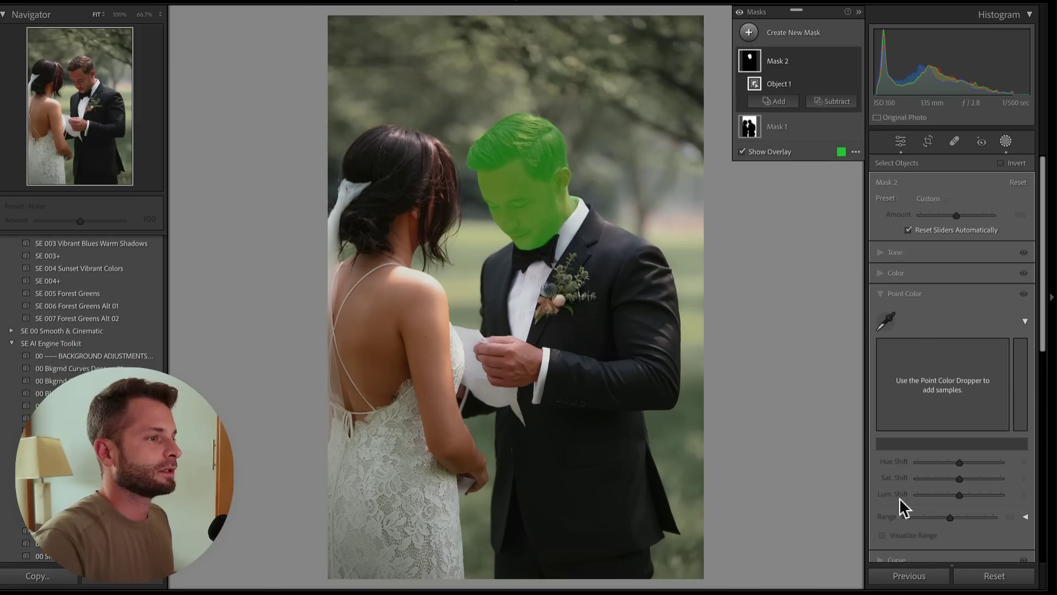
Step: Sample the groom's skin with Point Color and set Hue 11, Saturation −3, Luminance −11
left_click(891, 320)
left_click(519, 161)
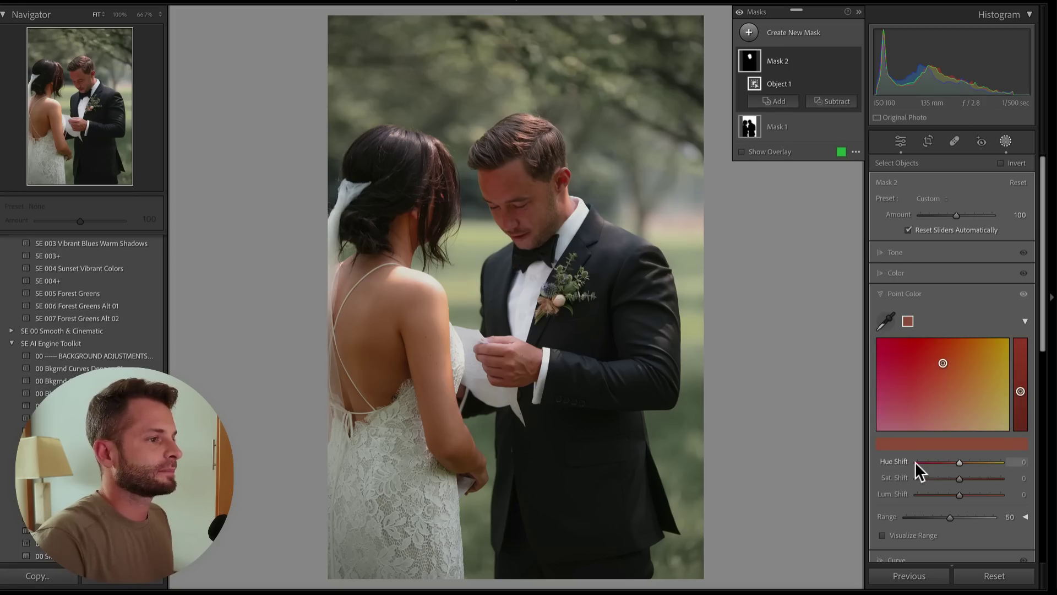
mouse_move(939, 478)
left_mouse_down()
mouse_move(954, 494)
mouse_move(955, 460)
mouse_move(970, 462)
mouse_move(961, 462)
left_mouse_up()
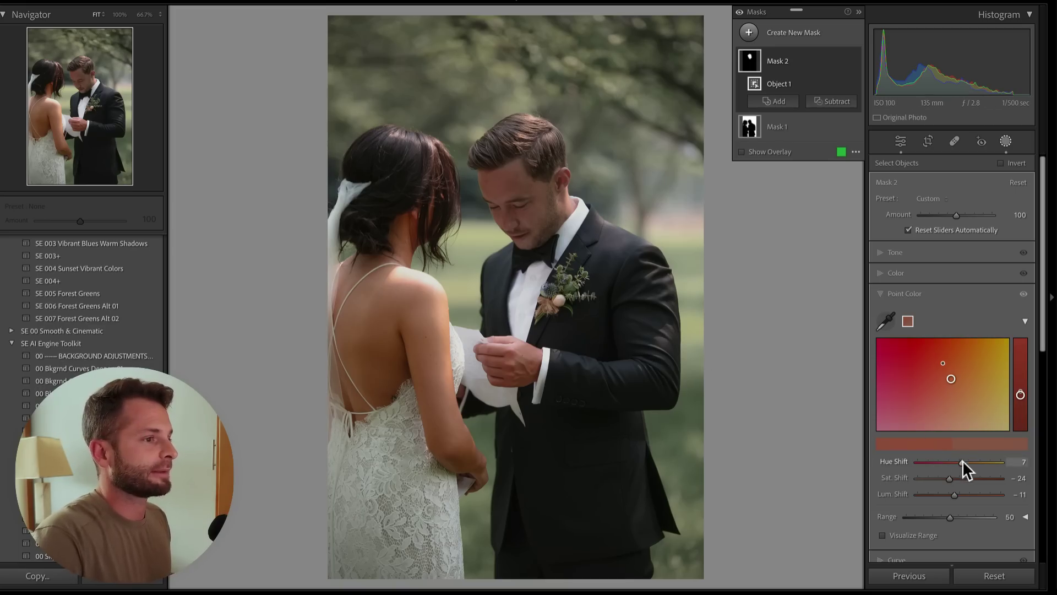
mouse_move(962, 461)
left_mouse_down()
mouse_move(976, 464)
mouse_move(960, 479)
mouse_move(963, 461)
left_mouse_up()
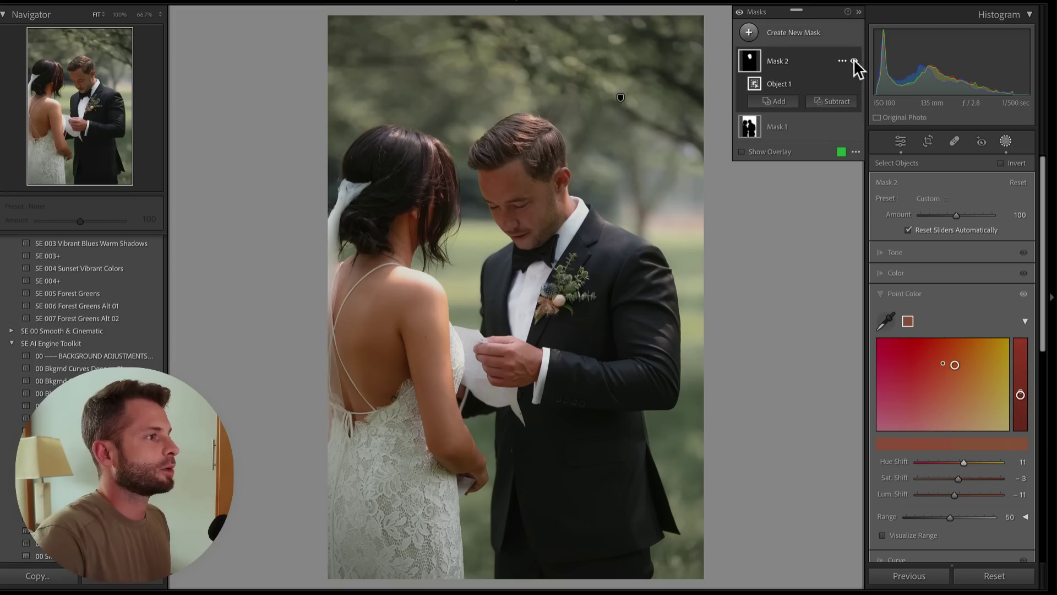
left_click(853, 59)
left_click(855, 61)
Step: Compare the face mask on and off, exit masking, check before/after, then advance to the road photo
left_click(854, 61)
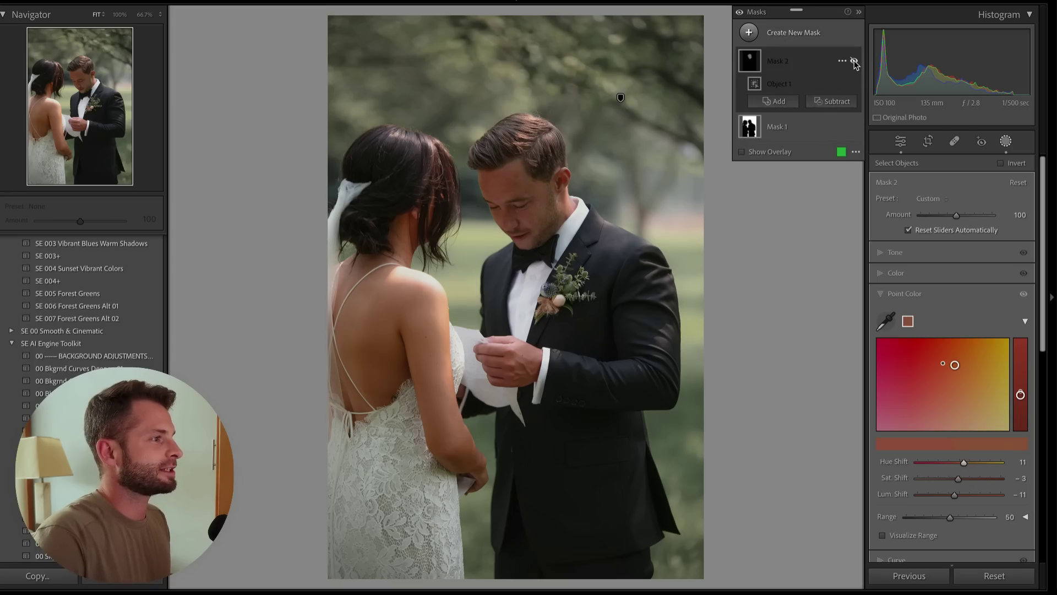
left_click(854, 61)
key("Return")
key("backslash")
key("backslash")
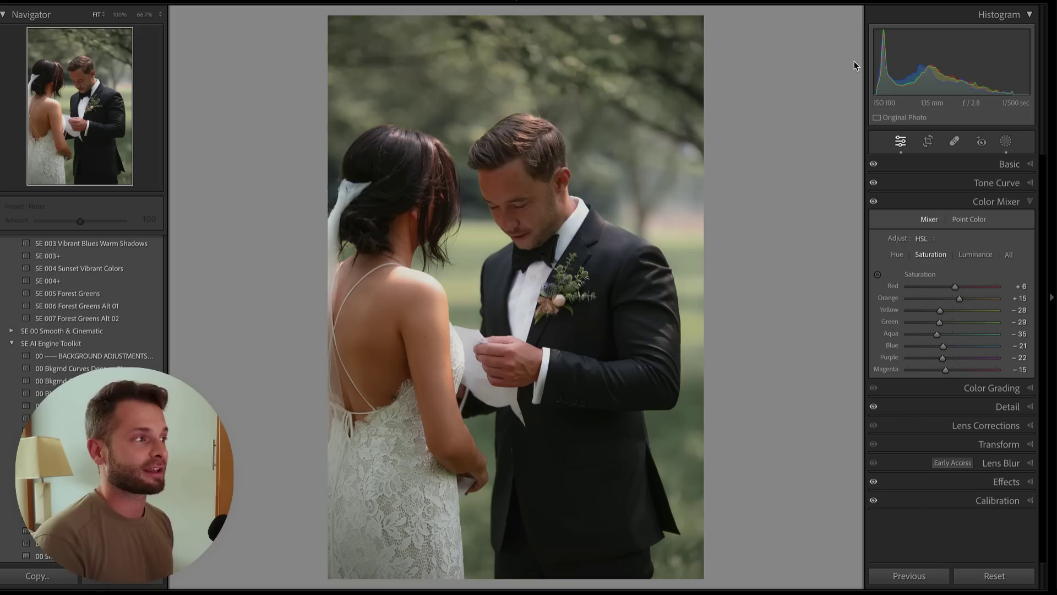
left_click(1006, 162)
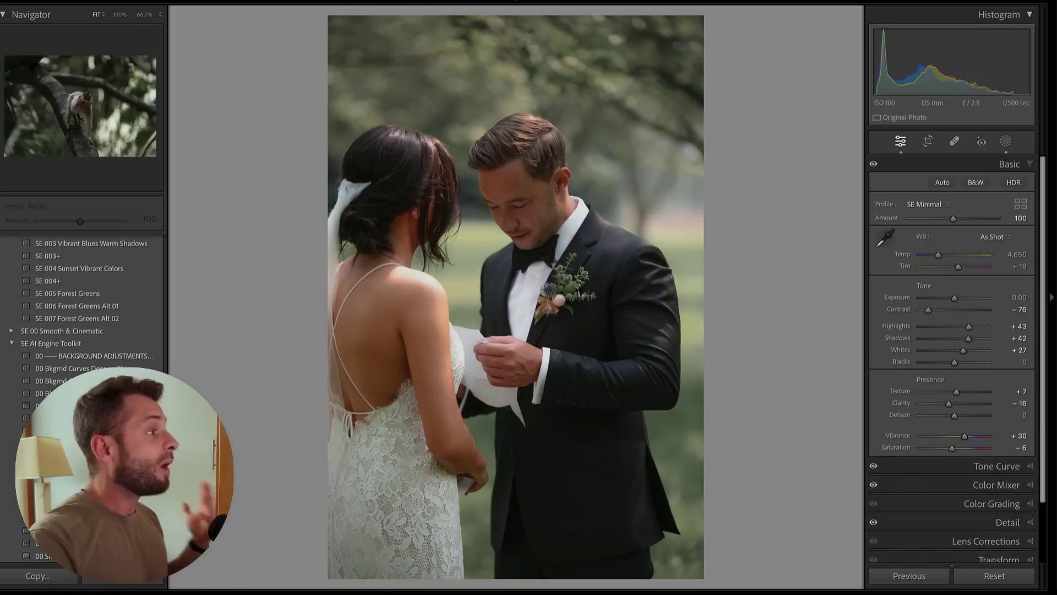
key("Right")
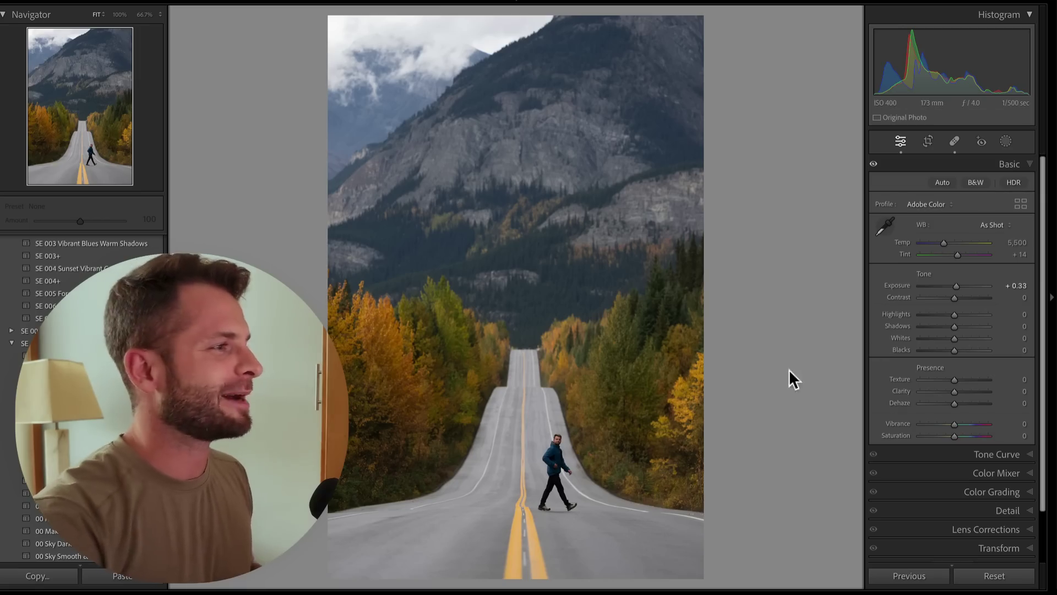
Step: Warm the Temp, apply the SE 007 Forest Greens Alt 02 preset, and set Exposure to −0.33
left_click_drag(943, 242, 946, 240)
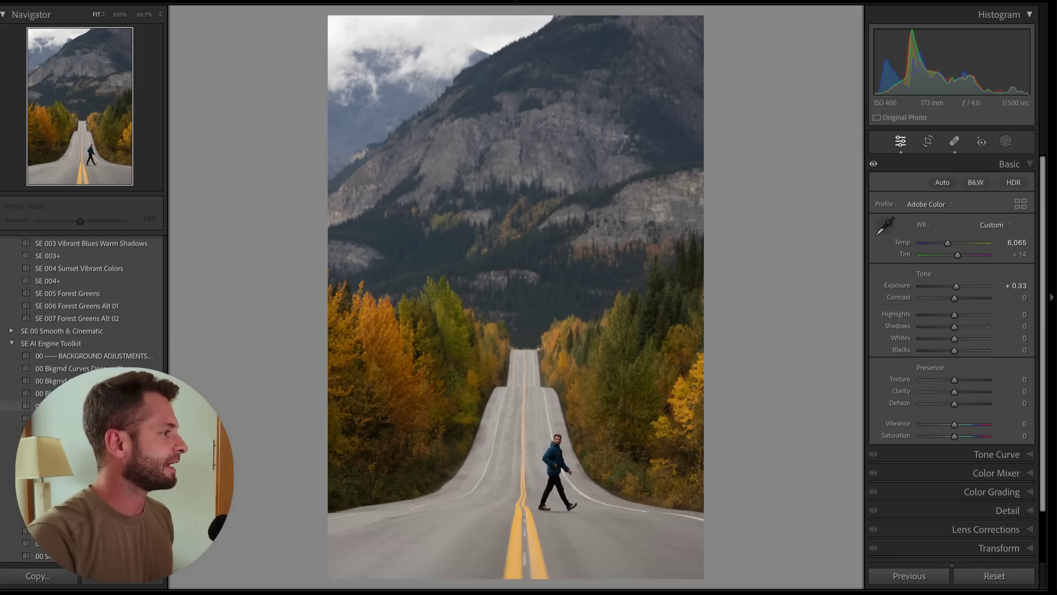
left_click(94, 318)
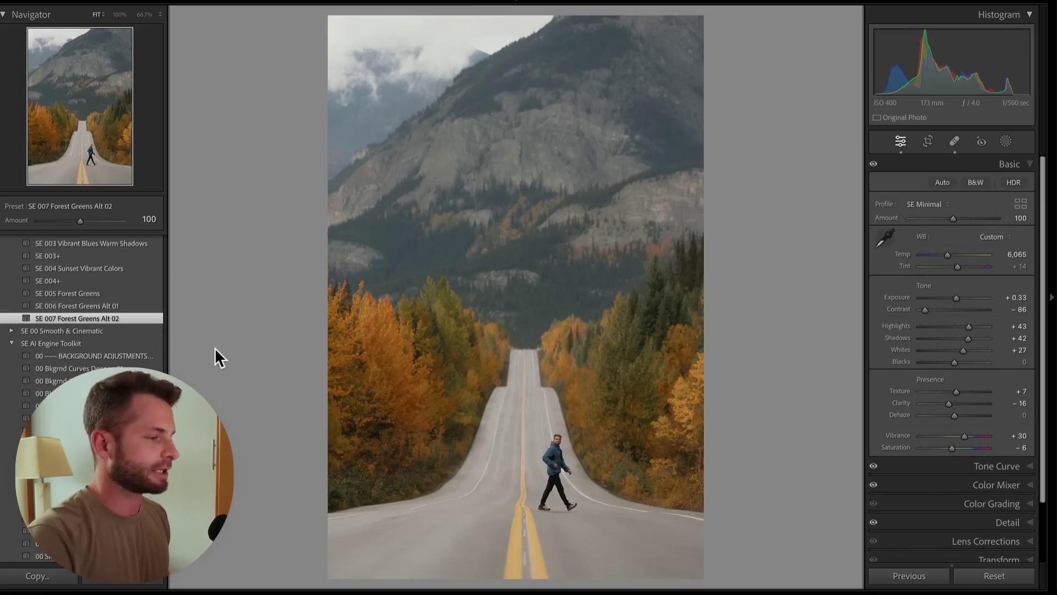
key("shift+minus")
key("shift+minus")
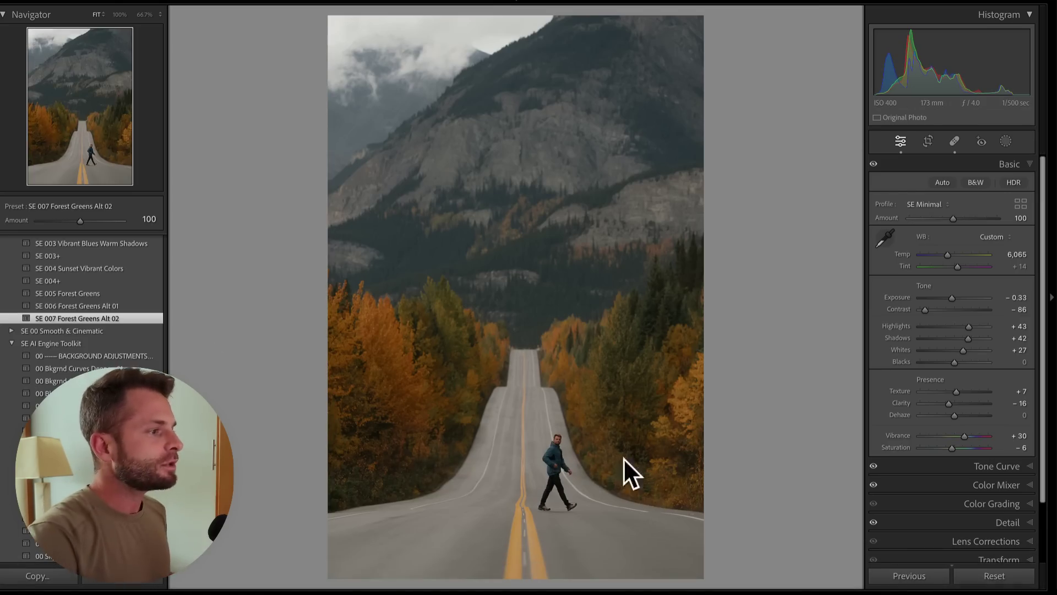
left_click_drag(588, 549, 576, 400)
Step: Brush a mask over the walking man's jacket and set its Saturation to 38
key("k")
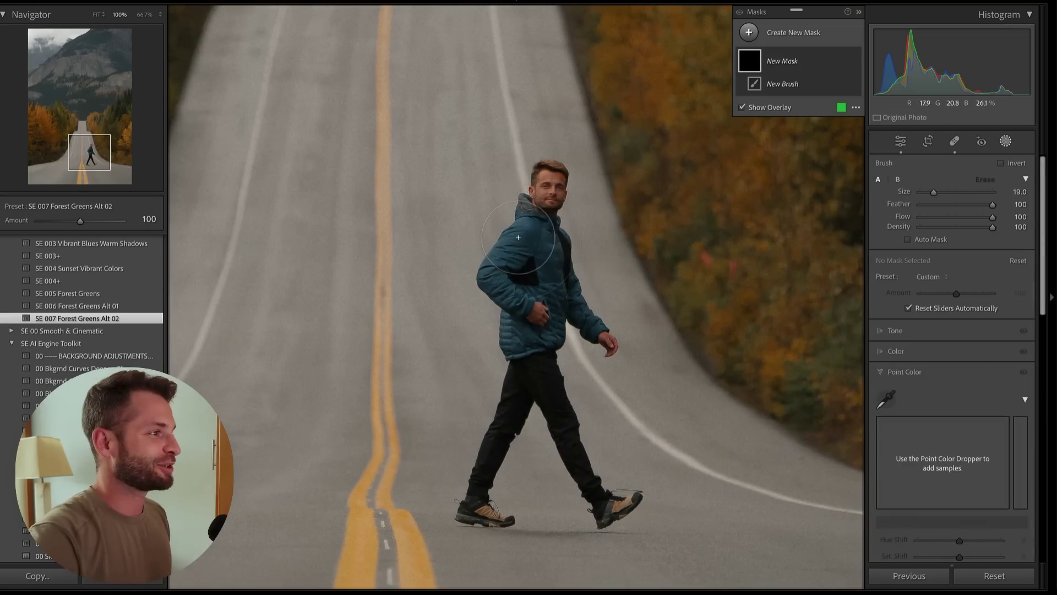
left_click_drag(543, 220, 518, 325)
left_click(889, 331)
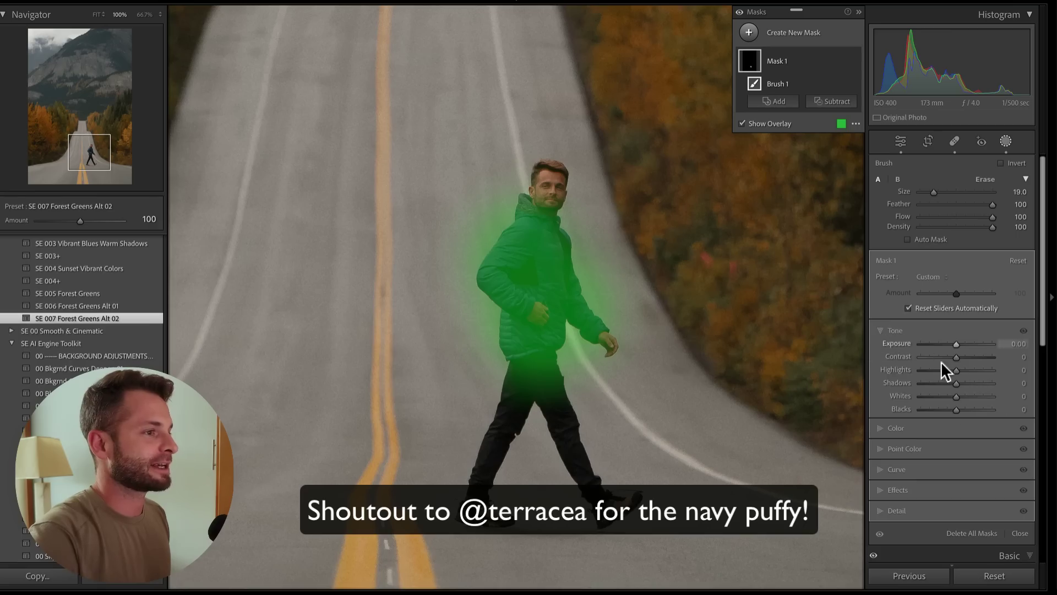
left_click(894, 425)
left_click_drag(957, 429, 968, 429)
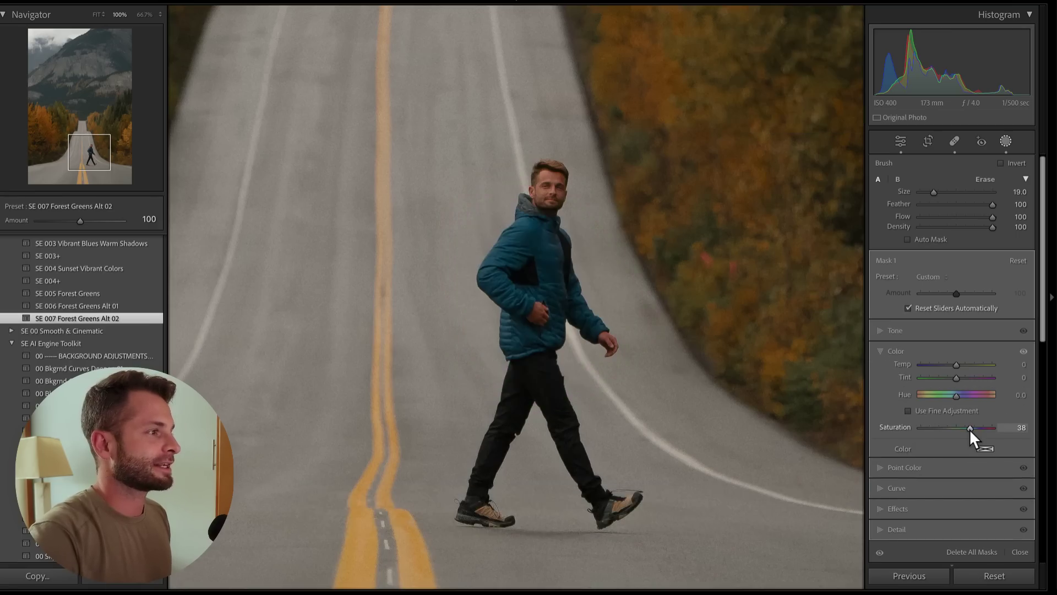
key("Return")
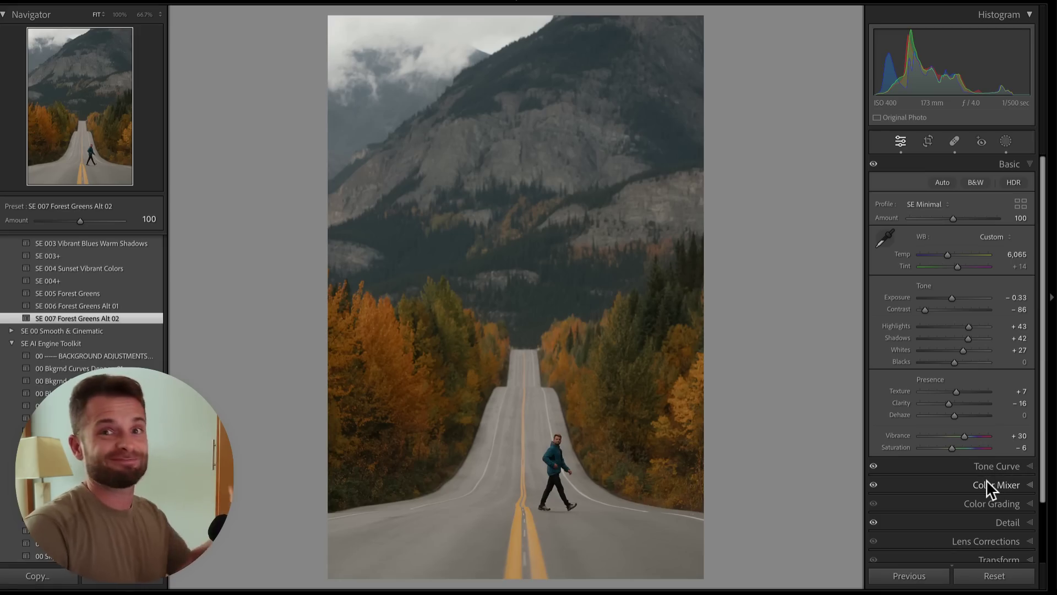
Step: Add a Select Background mask and subtract the walking man from it as an object
left_click(985, 486)
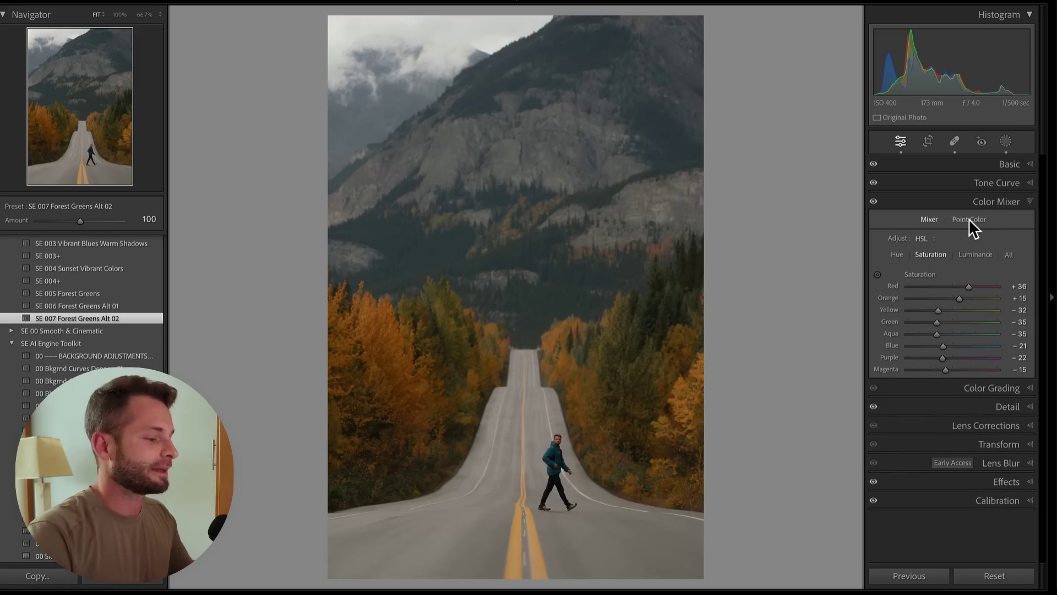
key("shift+w")
left_click(784, 34)
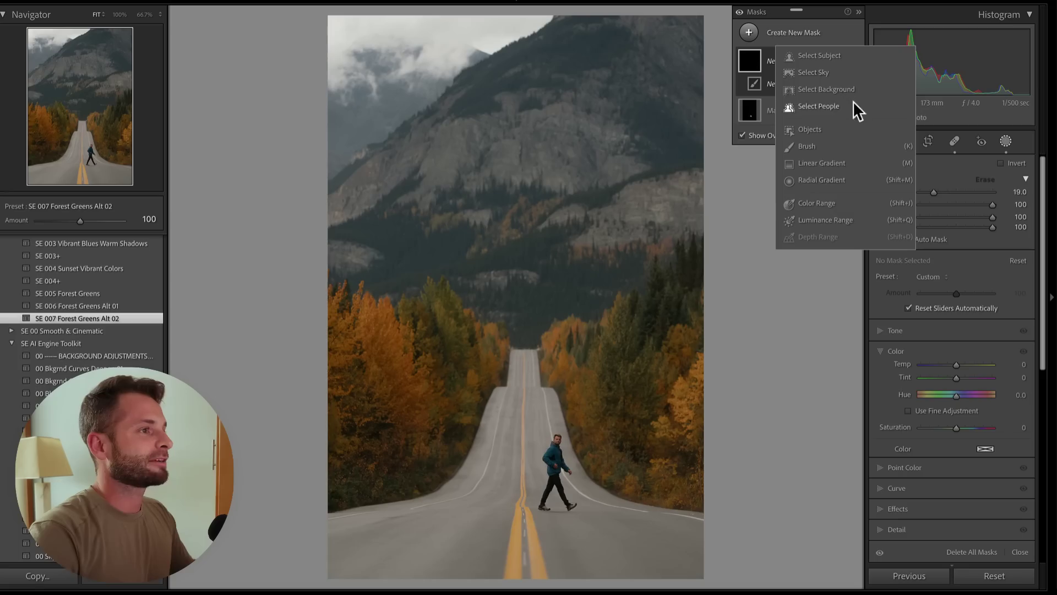
left_click(832, 87)
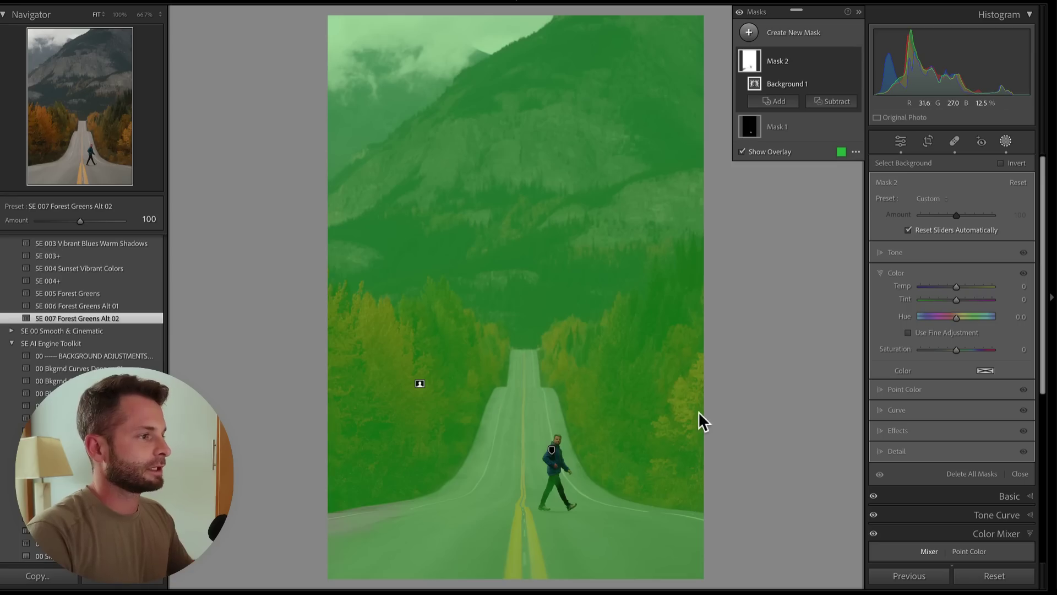
left_click(826, 102)
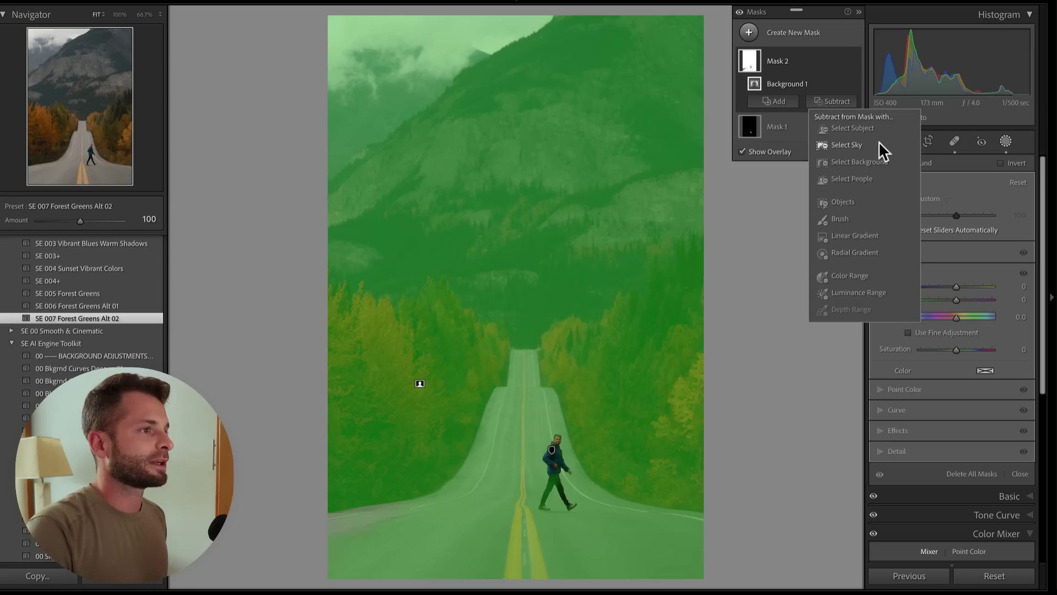
left_click(841, 203)
left_click_drag(554, 502, 550, 447)
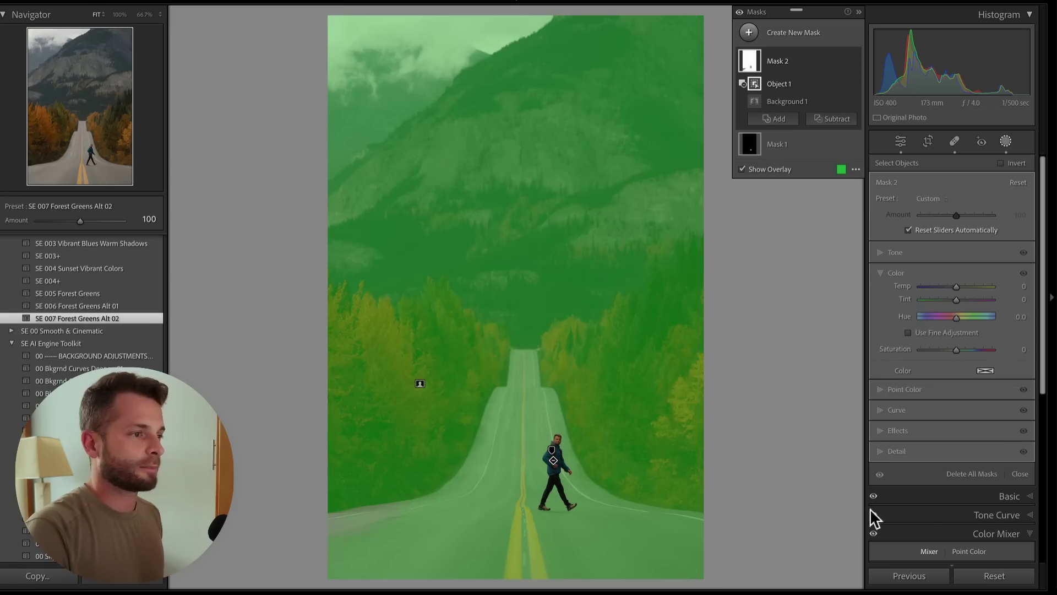
Step: Sample the orange, dark green and olive tree colours, shifting hue and saturation, ending at Hue −28, Saturation 14
left_click(910, 389)
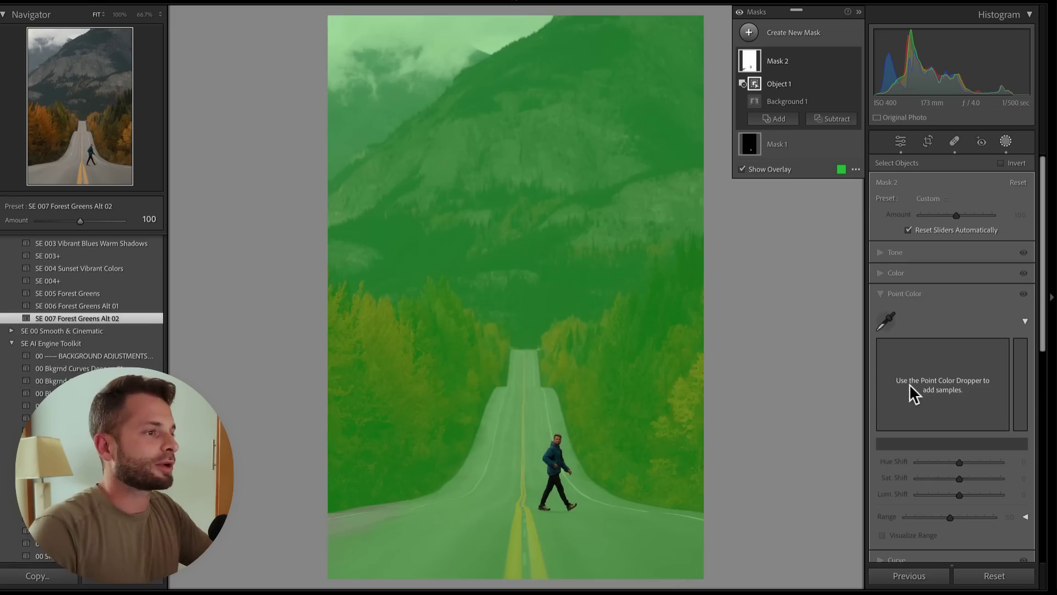
left_click(887, 319)
left_click(421, 383)
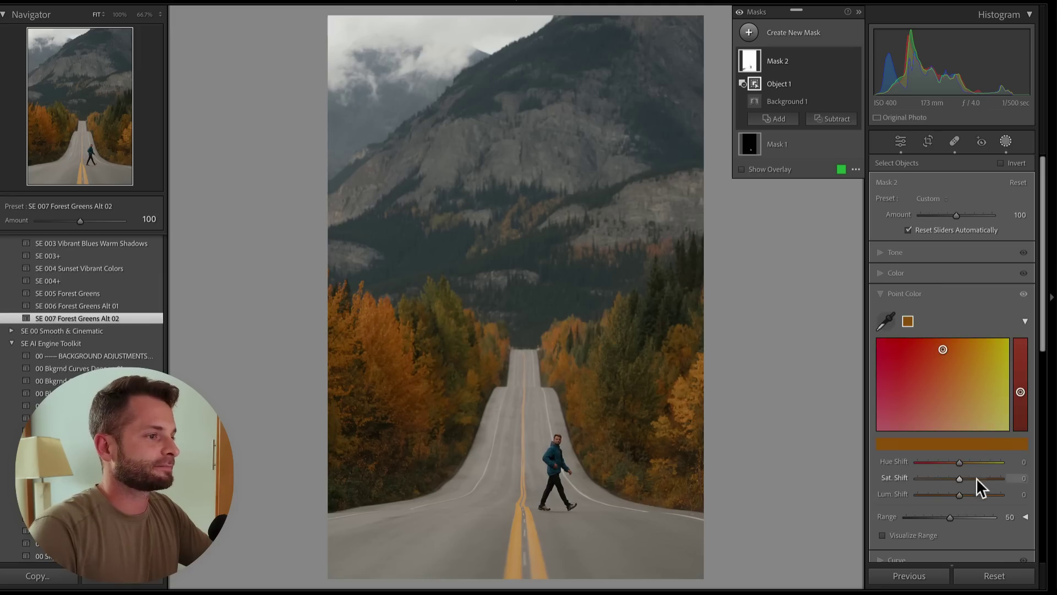
mouse_move(964, 477)
left_mouse_down()
mouse_move(973, 480)
mouse_move(948, 461)
mouse_move(961, 494)
left_mouse_up()
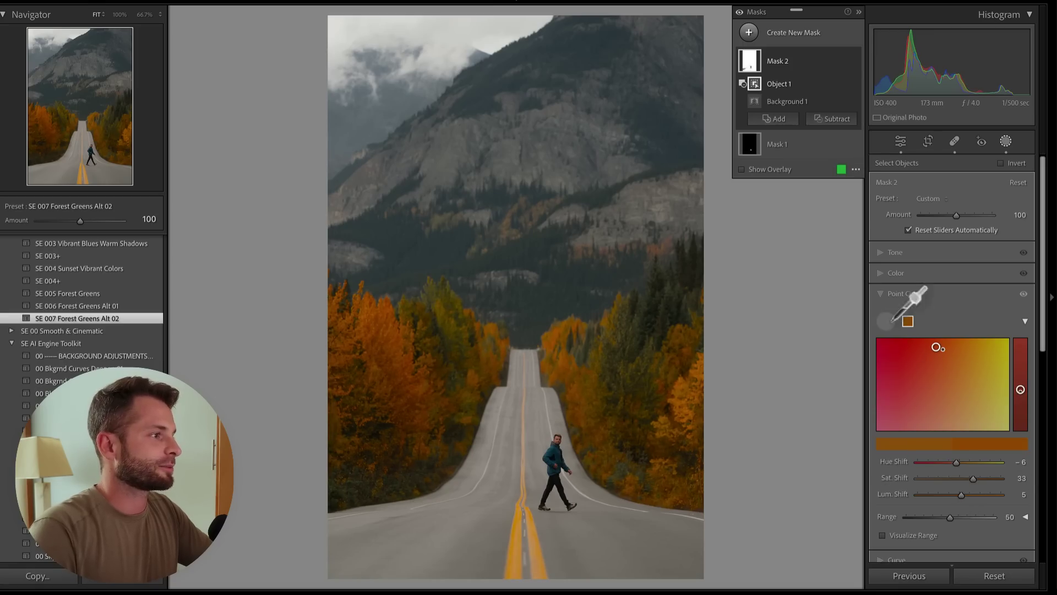
left_click(667, 416)
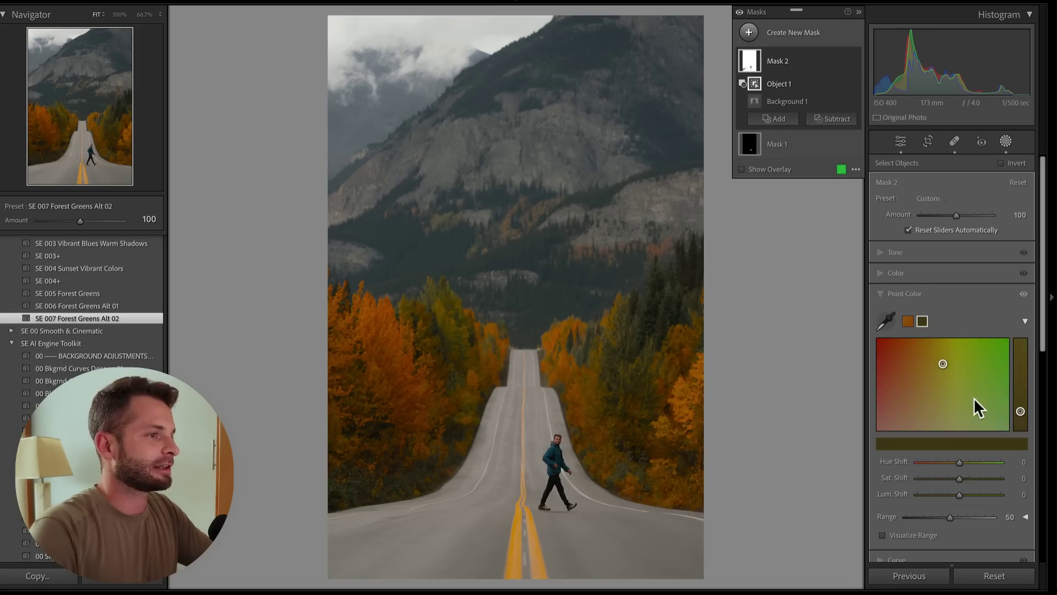
left_click_drag(923, 463, 950, 465)
left_click(886, 321)
left_click(624, 361)
left_click_drag(940, 461, 965, 477)
left_click(674, 297)
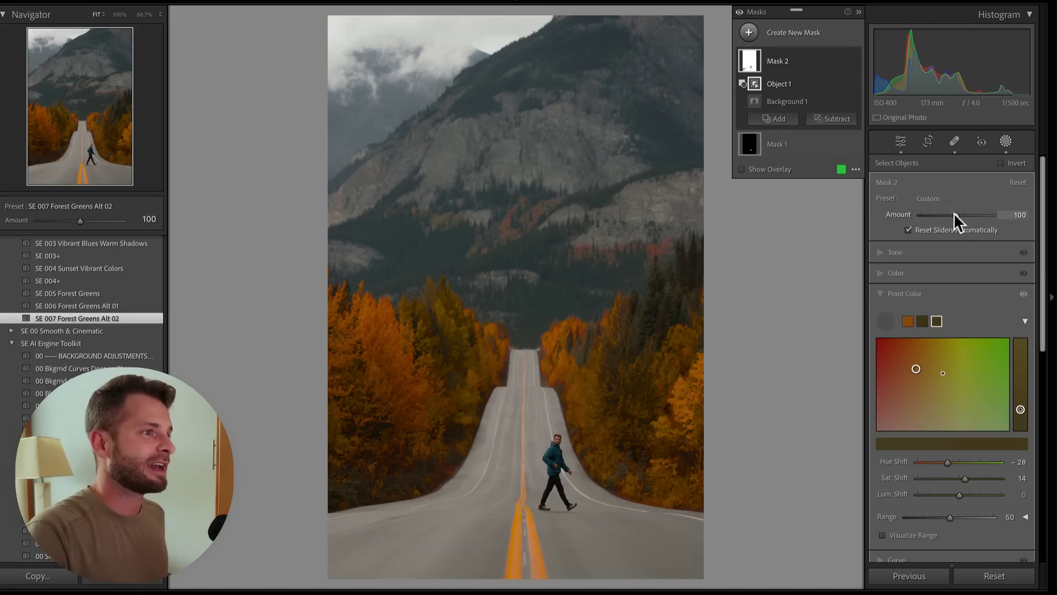
Step: Set Mask 2's Amount to 62 and darken it with Exposure −0.14
mouse_move(954, 215)
left_mouse_down()
mouse_move(902, 220)
mouse_move(991, 215)
mouse_move(920, 208)
mouse_move(944, 216)
left_mouse_up()
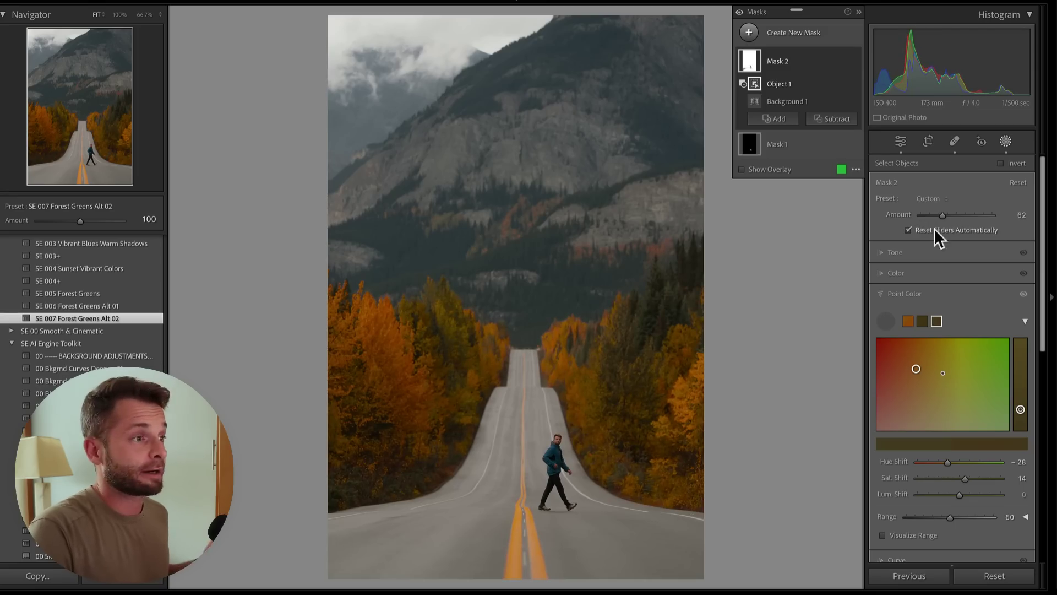
left_click(890, 252)
mouse_move(950, 266)
left_mouse_down()
mouse_move(940, 267)
mouse_move(958, 276)
left_mouse_up()
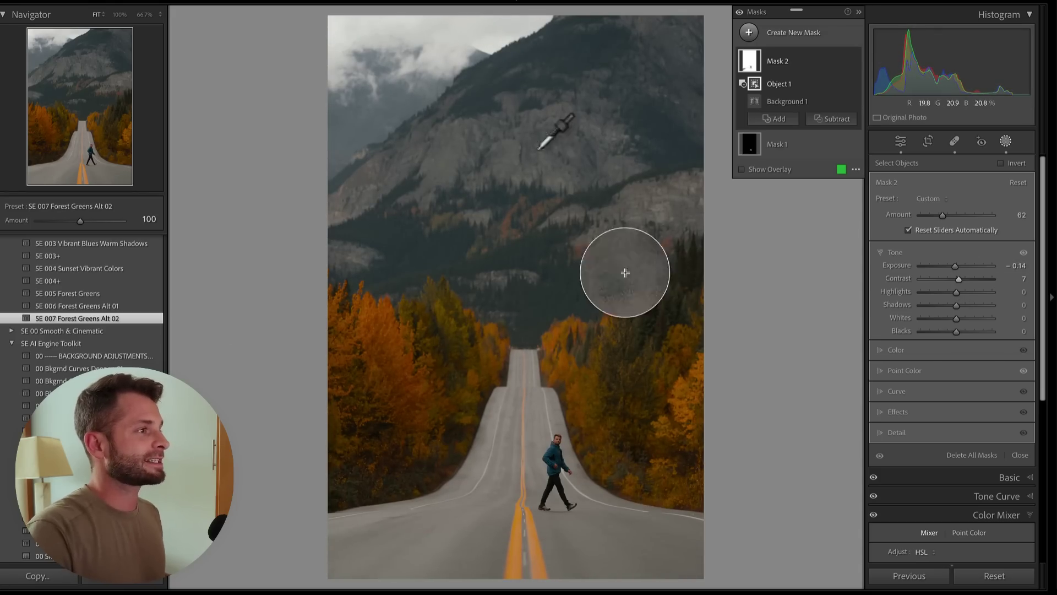
Step: Sample a bluish background tone and set its Hue Shift to −12 and Sat Shift to 99
left_click(897, 371)
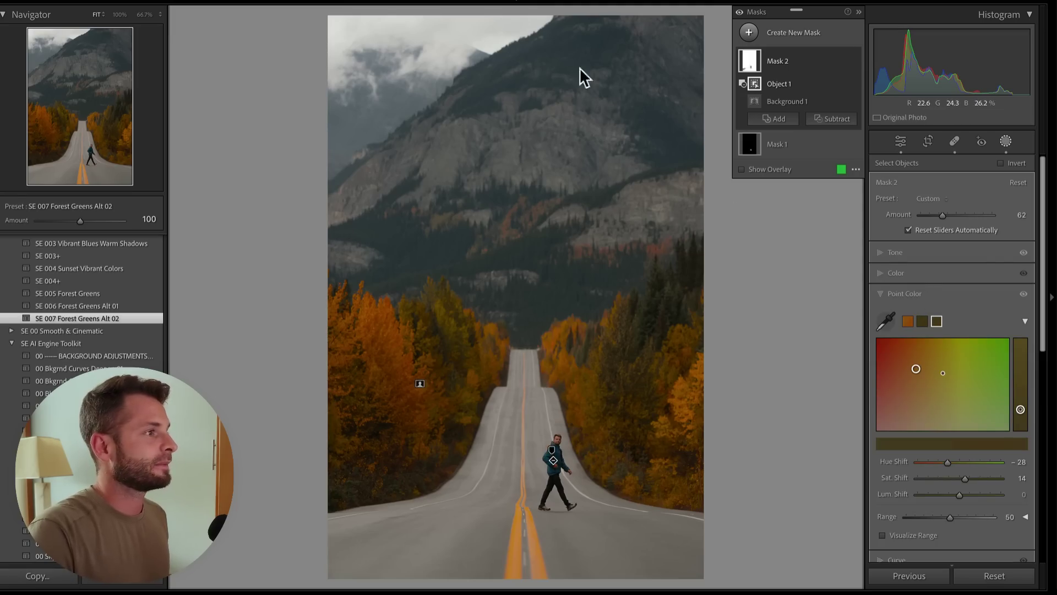
left_click(886, 321)
left_click(540, 252)
left_click_drag(943, 462, 971, 476)
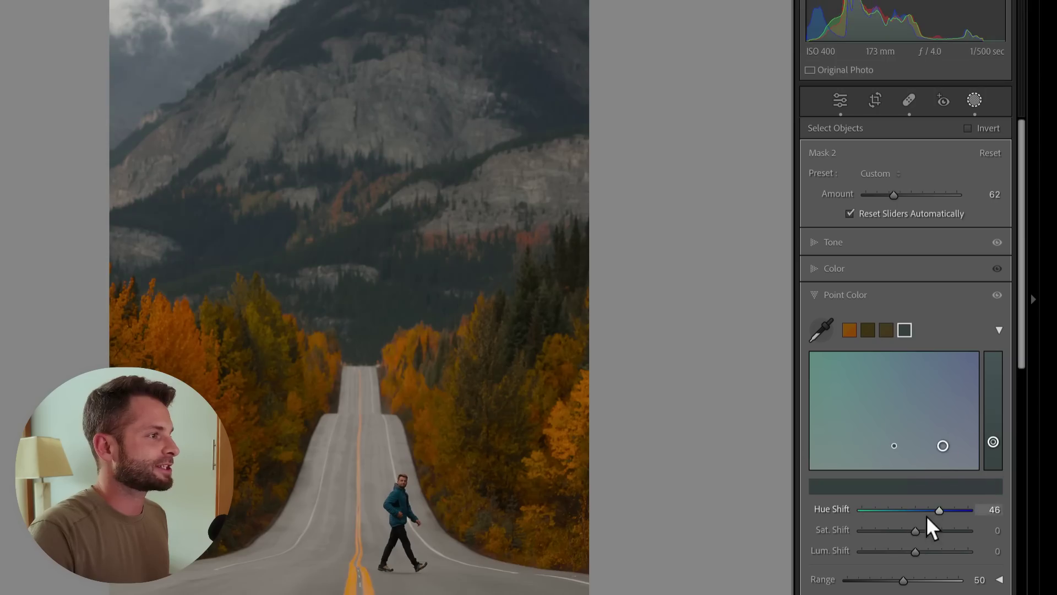
left_click_drag(927, 517, 946, 527)
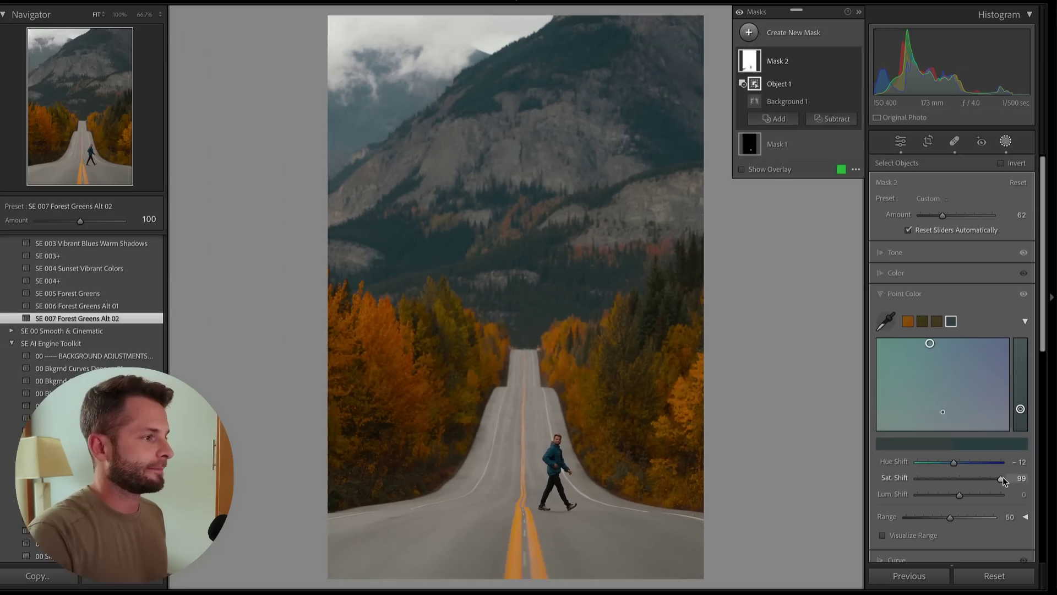
Step: Close masking, compare by resetting and undoing, then advance to the backpacker-by-the-lake photo
key("Return")
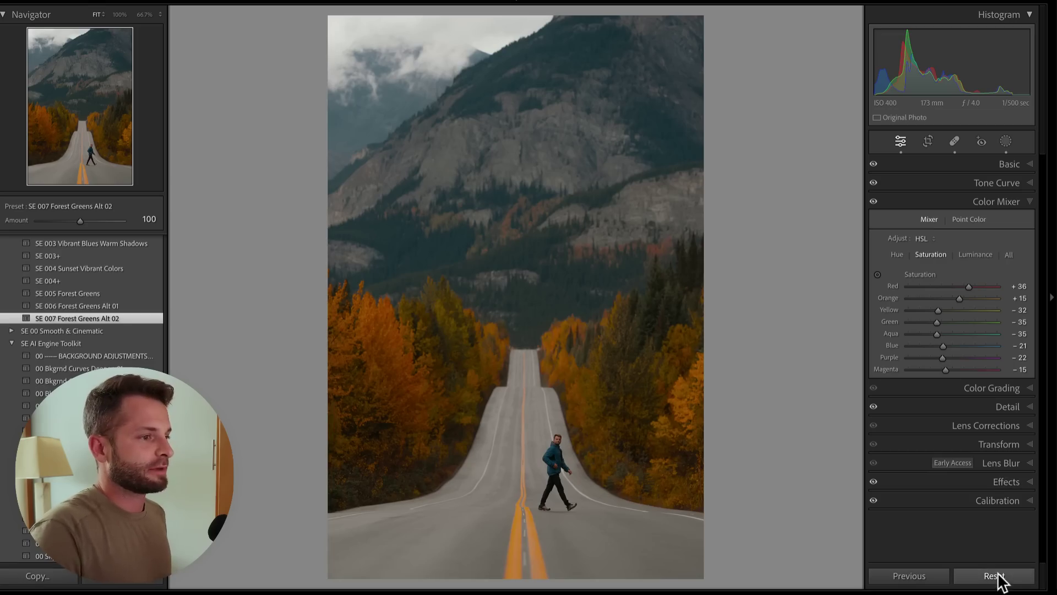
left_click(997, 577)
key("super+z")
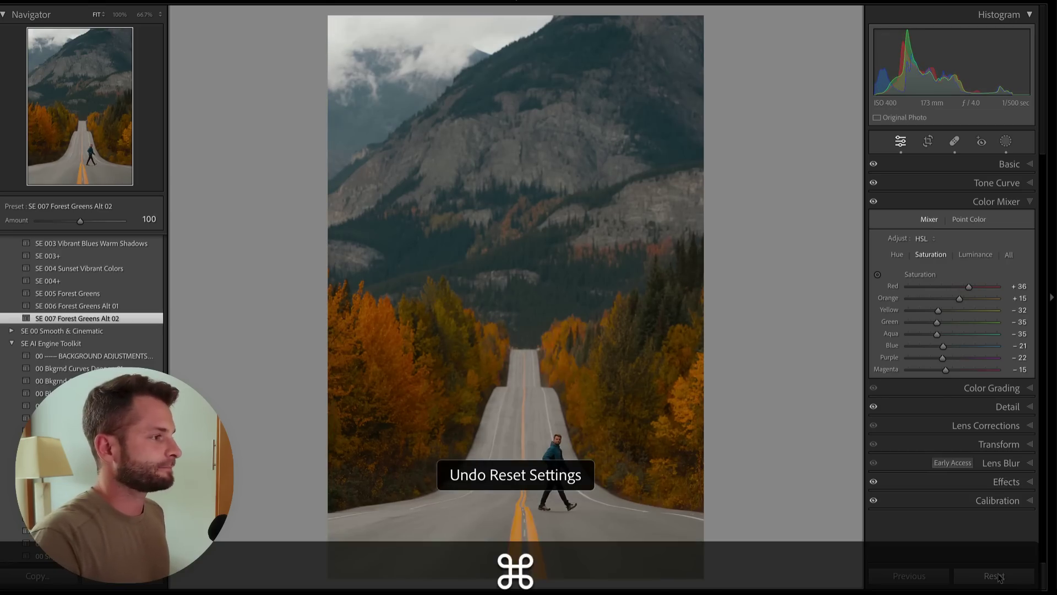
key("Return")
key("Right")
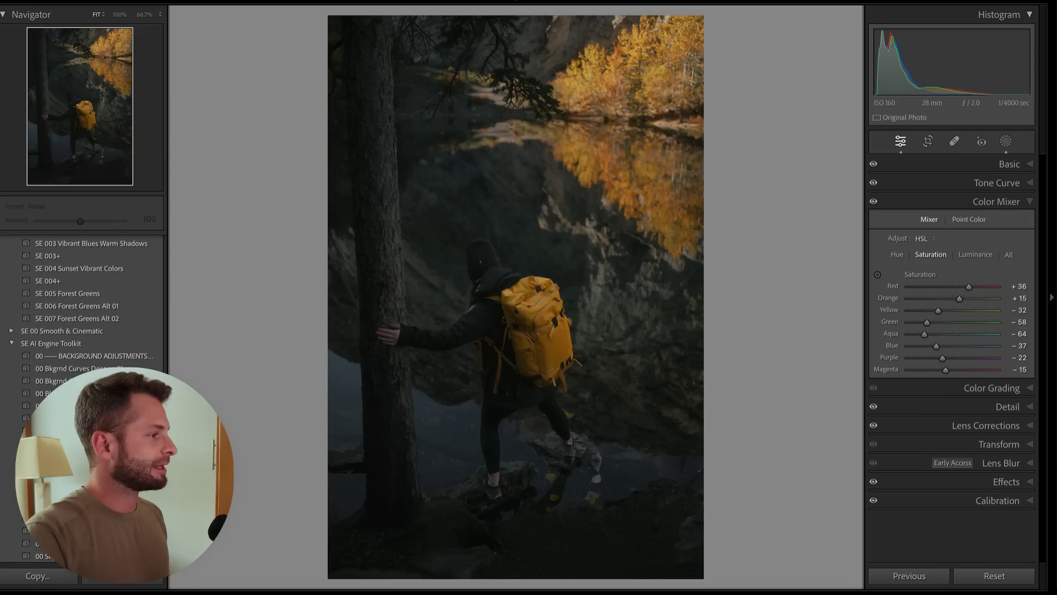
Step: On the Joshua tree sunset photo, compare Before/After and set Red saturation +31 and Orange +19
key("Right")
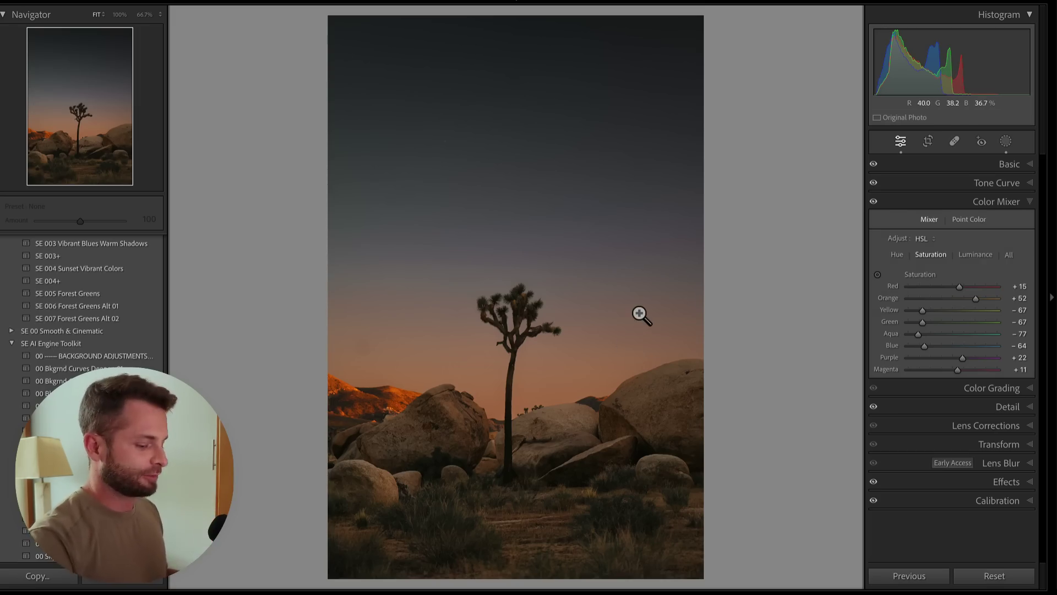
key("backslash")
key("backslash")
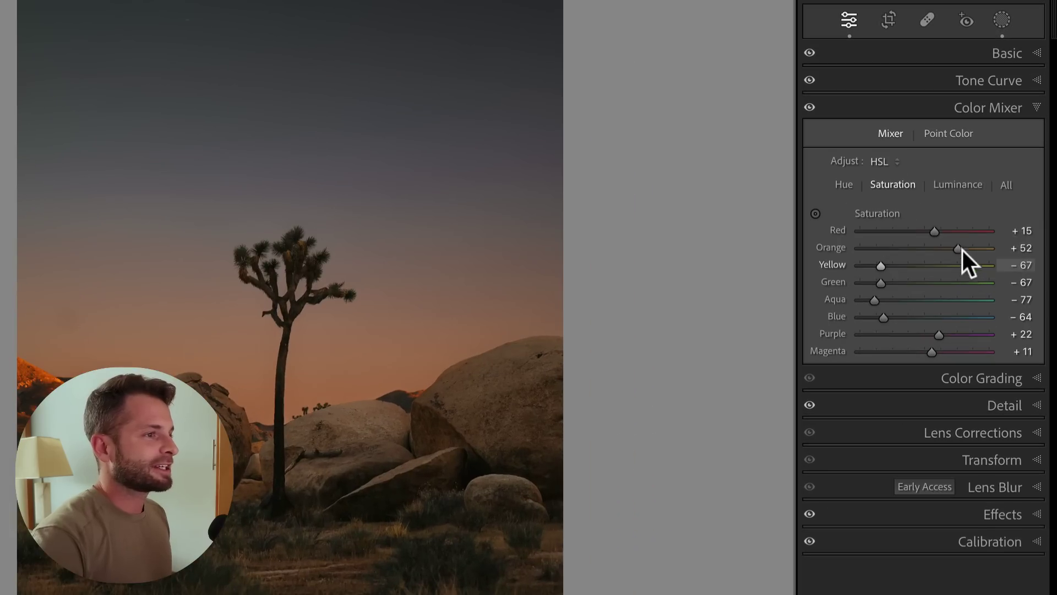
left_click_drag(977, 298, 992, 300)
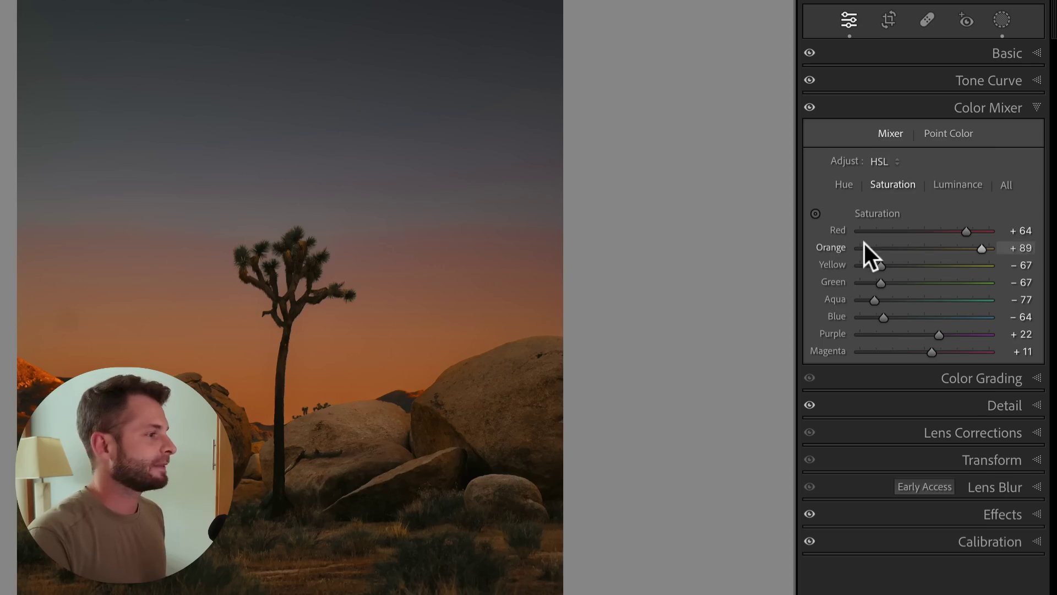
left_click(936, 249)
left_click(945, 231)
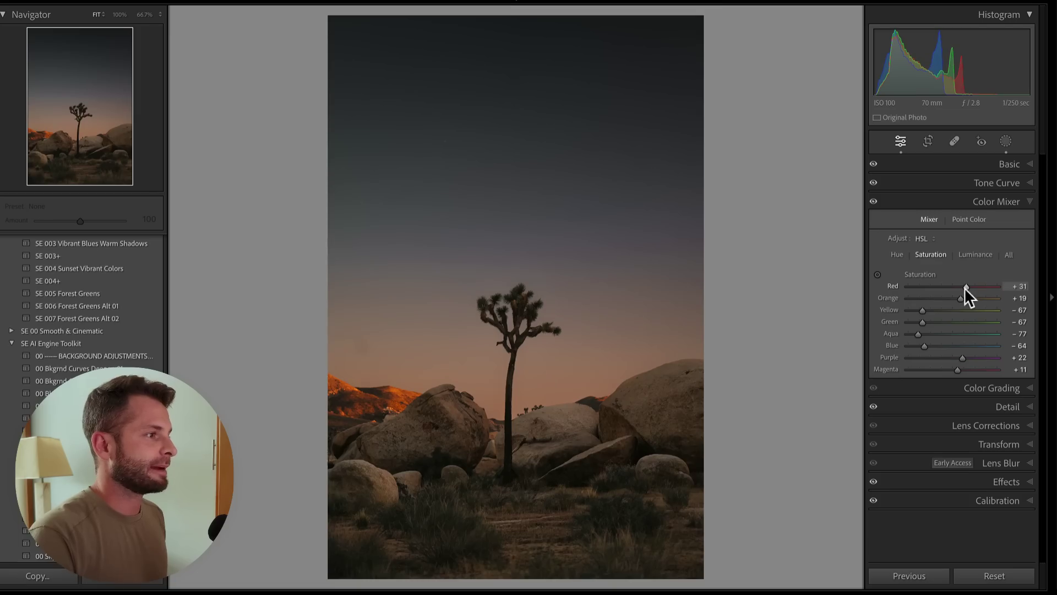
Step: Add a Select Sky mask to the Joshua tree photo
key("shift+w")
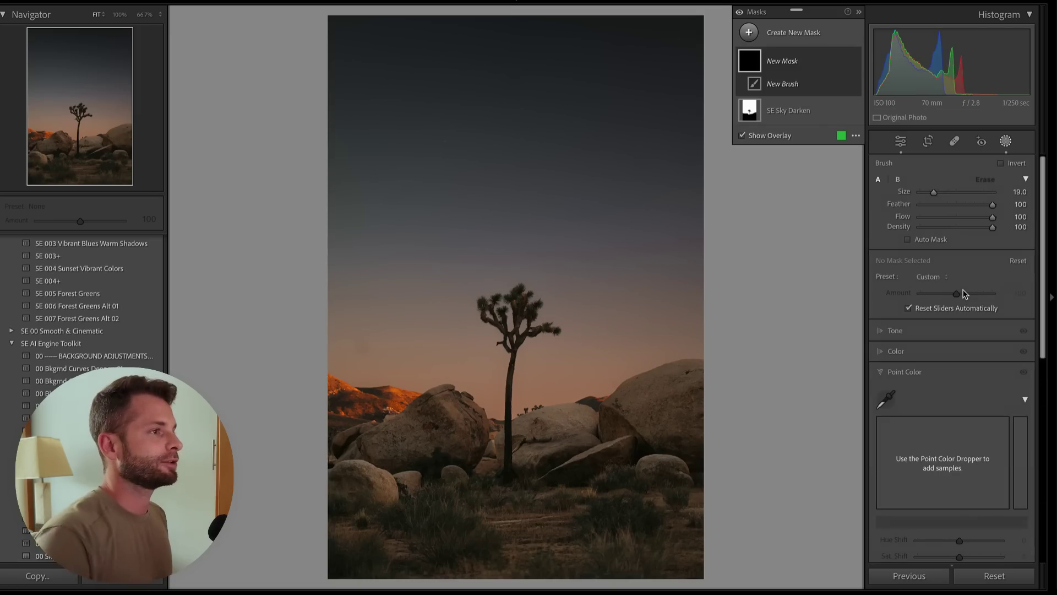
left_click(775, 35)
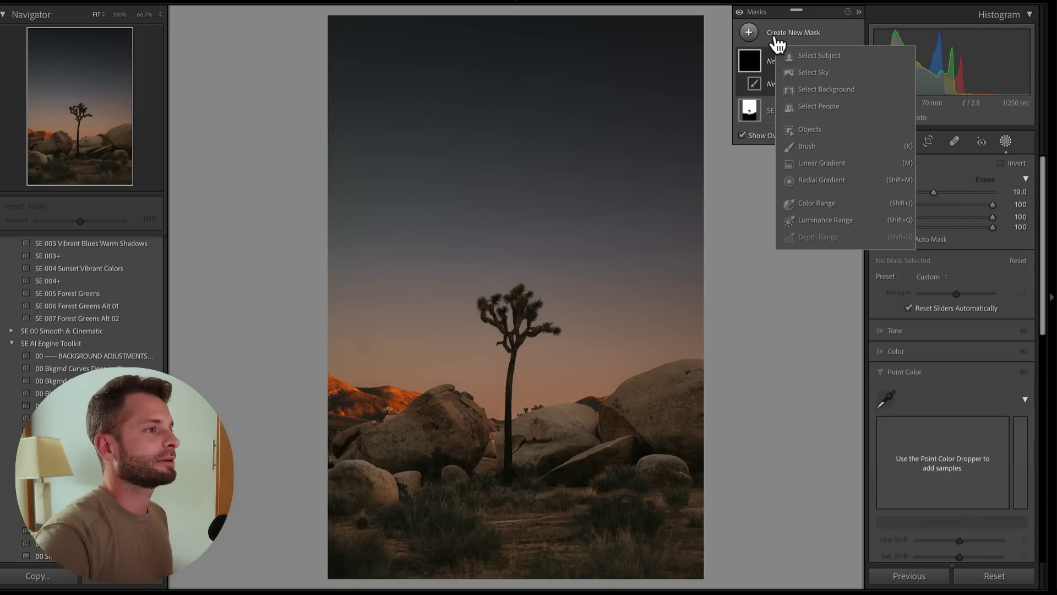
left_click(819, 74)
scroll(123, 346, "down", 5)
scroll(88, 330, "up", 3)
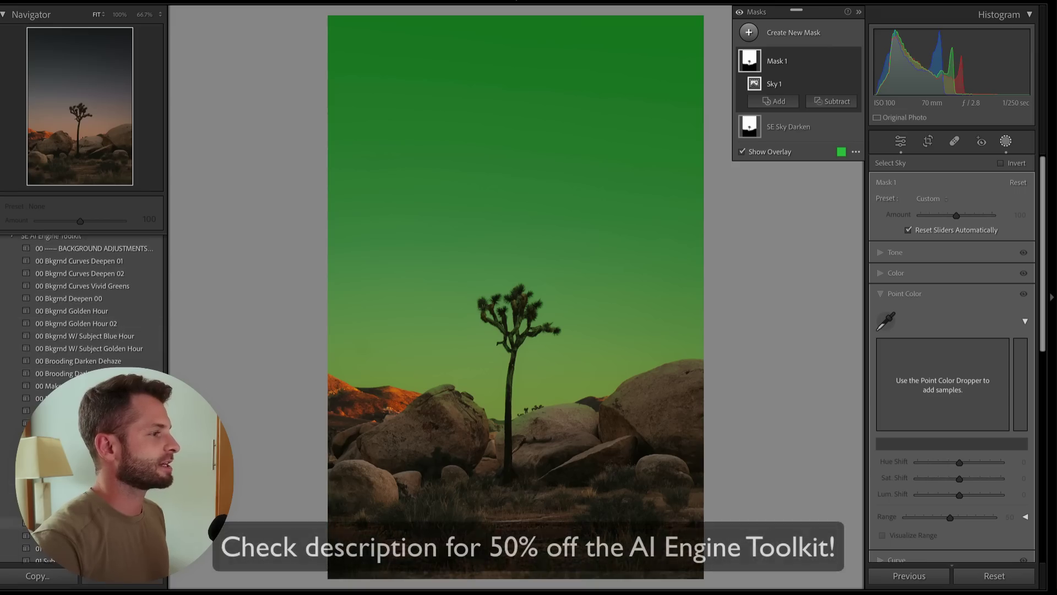
Step: Sample the sunset sky colour with Point Color and test its hue shift, pushing it to -100
left_click(888, 318)
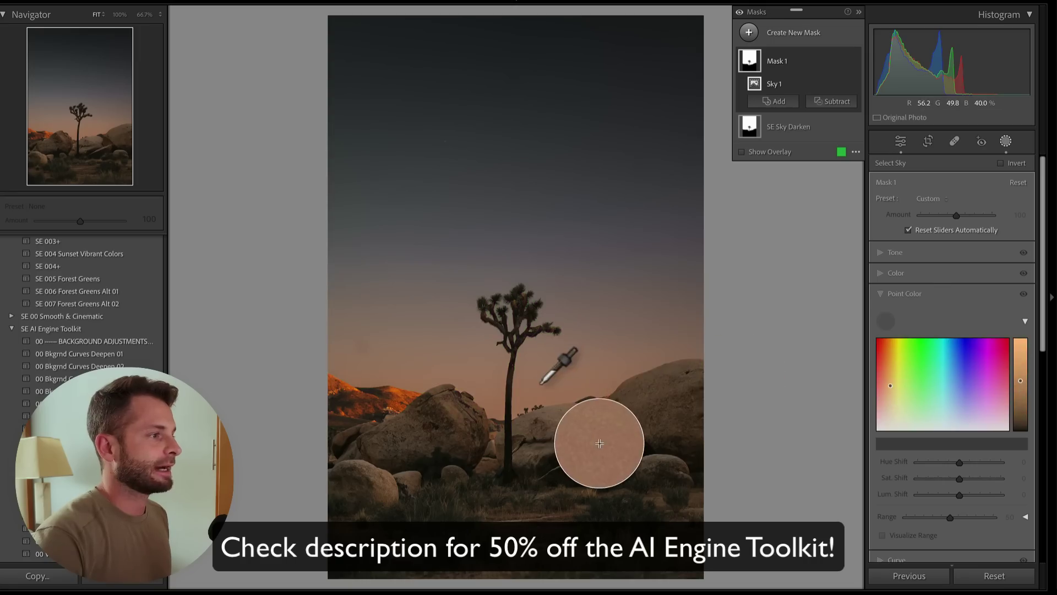
left_click(541, 384)
mouse_move(939, 466)
left_mouse_down()
mouse_move(930, 465)
mouse_move(956, 468)
mouse_move(946, 497)
mouse_move(957, 496)
mouse_move(975, 480)
mouse_move(909, 463)
mouse_move(979, 467)
mouse_move(938, 462)
mouse_move(977, 462)
mouse_move(953, 460)
left_mouse_up()
left_click(892, 322)
key("Escape")
left_click_drag(959, 460, 850, 454)
Step: Shift the sampled pink and other sky tones, undo back to -10/24/-6, and go to the couple photo
left_click(888, 321)
left_click(610, 364)
left_click_drag(914, 461, 802, 457)
left_click(886, 321)
left_click(573, 371)
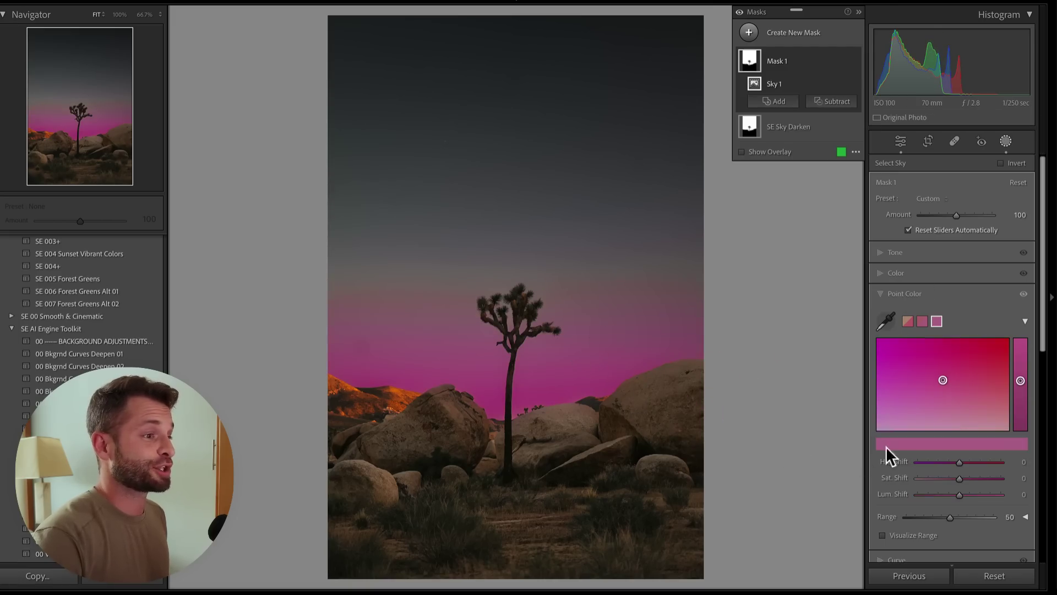
left_click_drag(922, 460, 862, 462)
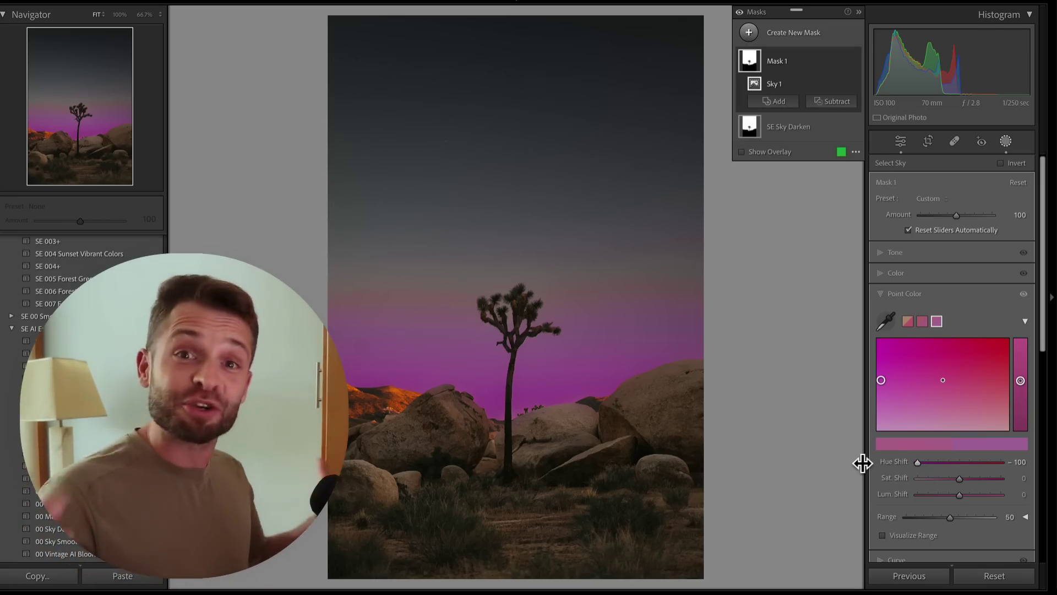
key("super+z")
key("super+z")
key("super+z")
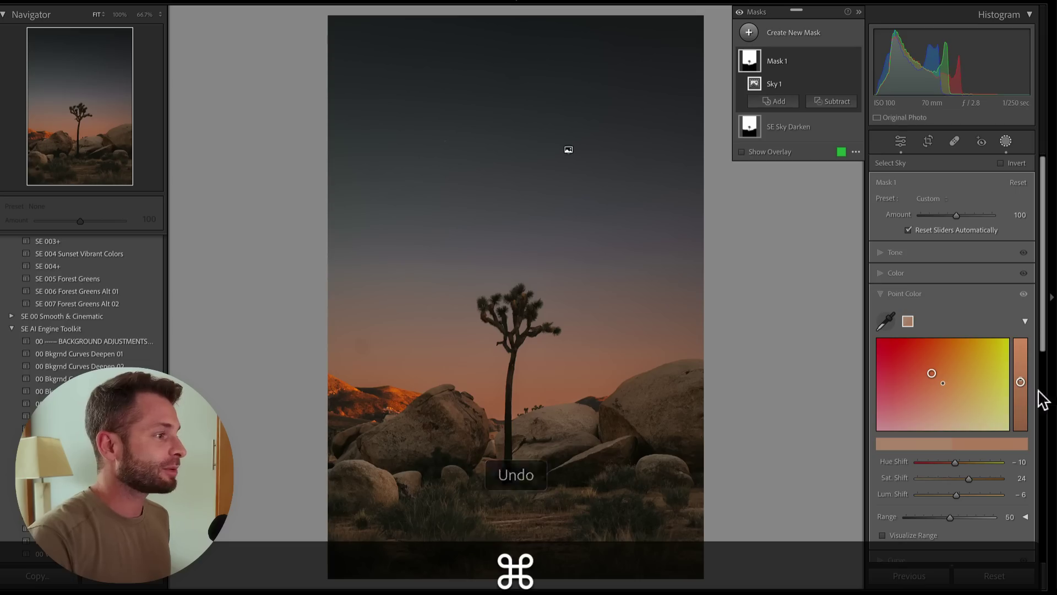
key("super+Right")
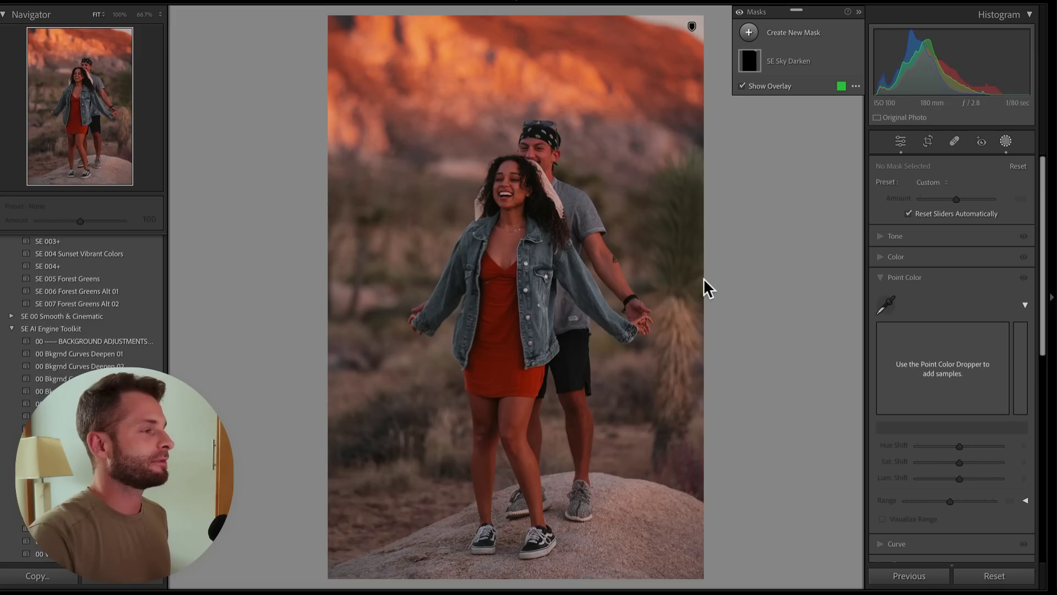
Step: Add a Select Background mask to the couple photo
key("Return")
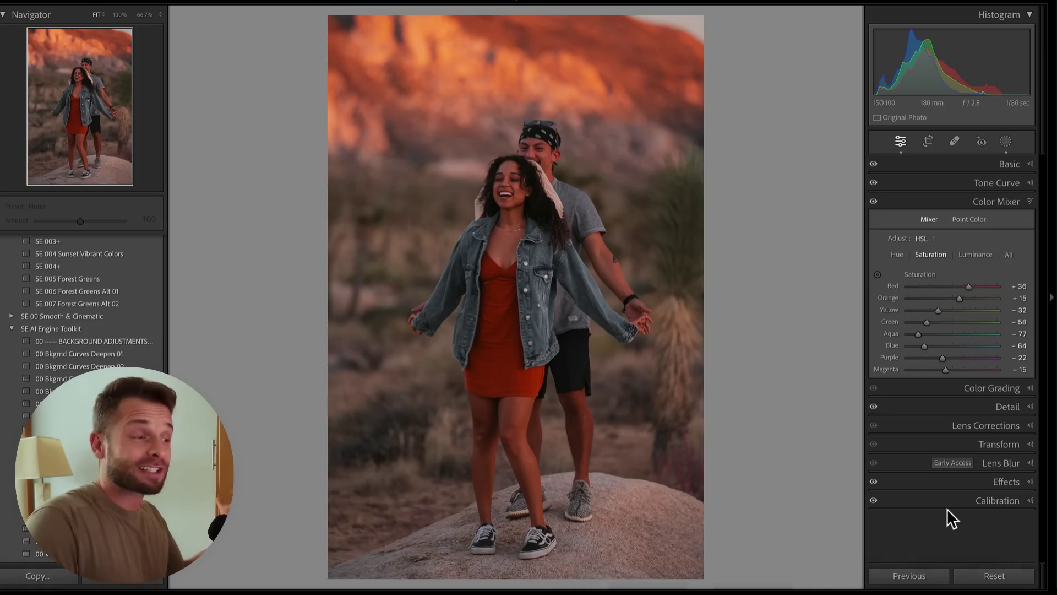
key("k")
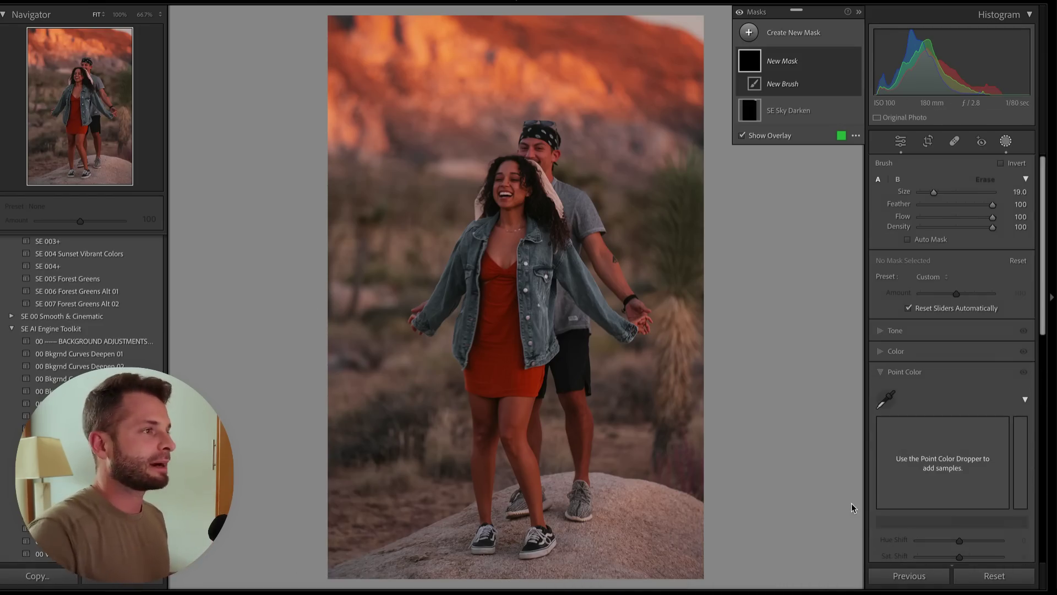
left_click(749, 33)
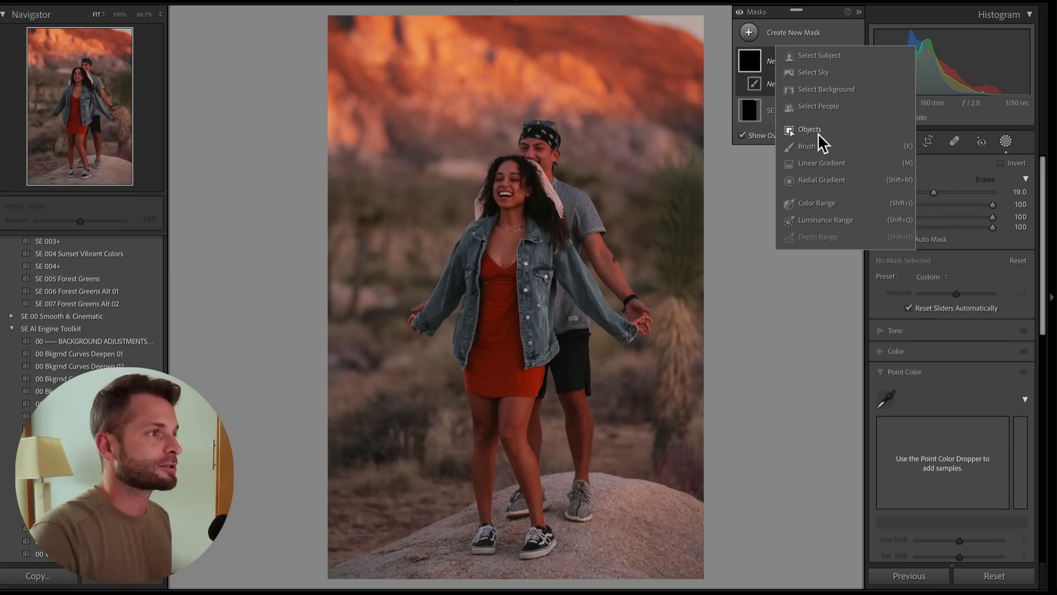
left_click(834, 89)
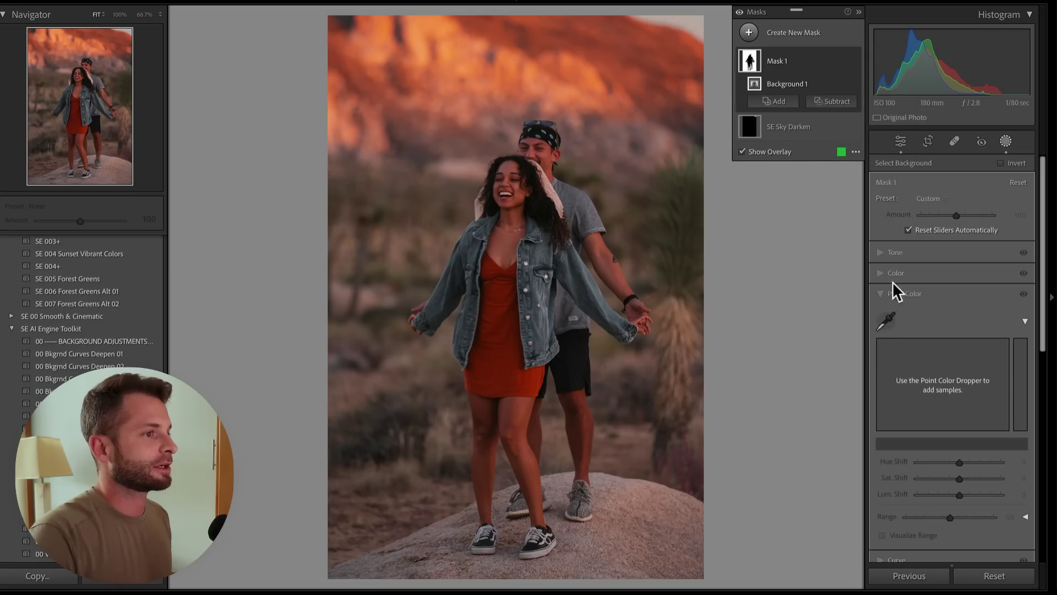
Step: Saturate the sampled orange sky and mauve tones, also shifting and slightly darkening the mauve
left_click(886, 319)
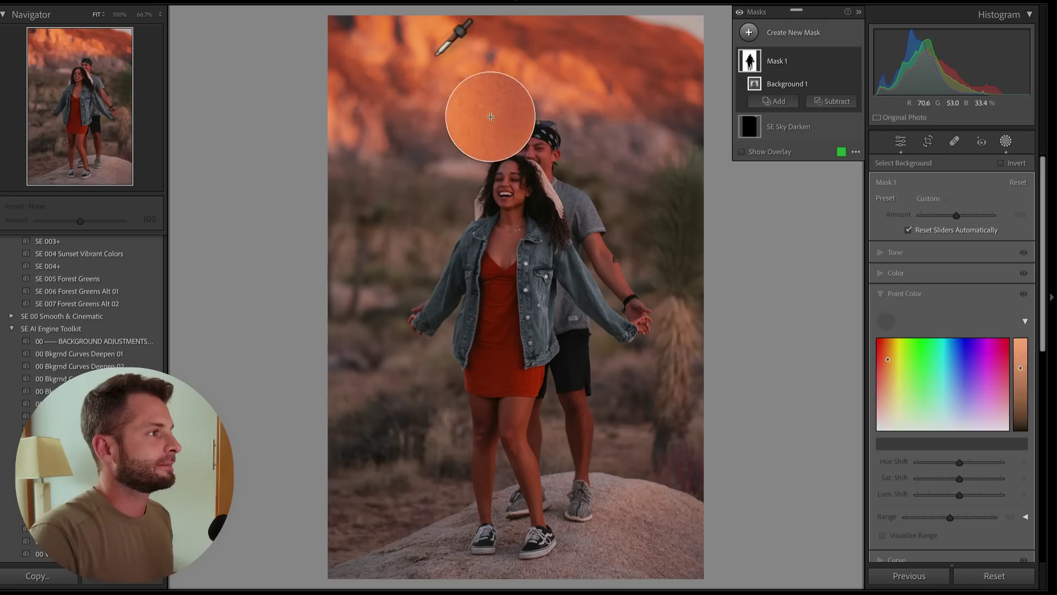
left_click(451, 45)
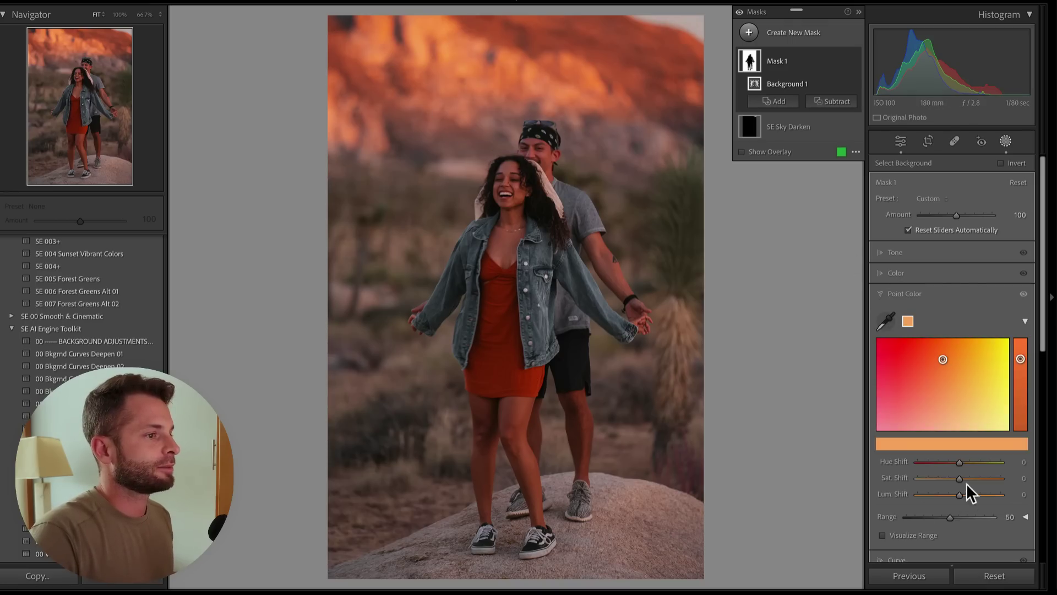
left_click_drag(960, 478, 963, 480)
left_click(886, 320)
left_click(661, 273)
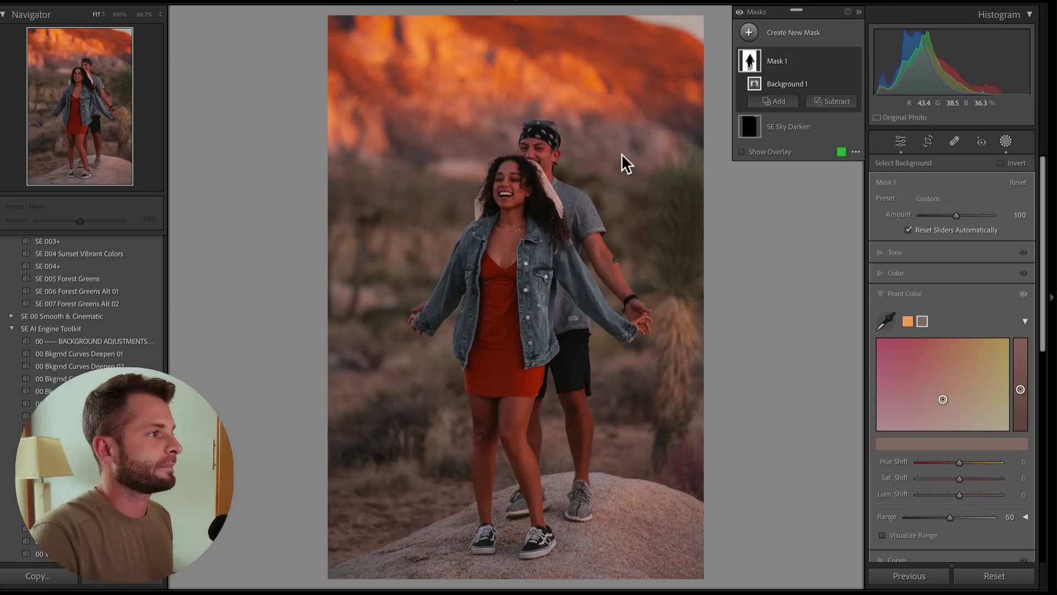
left_click(967, 478)
left_click(886, 321)
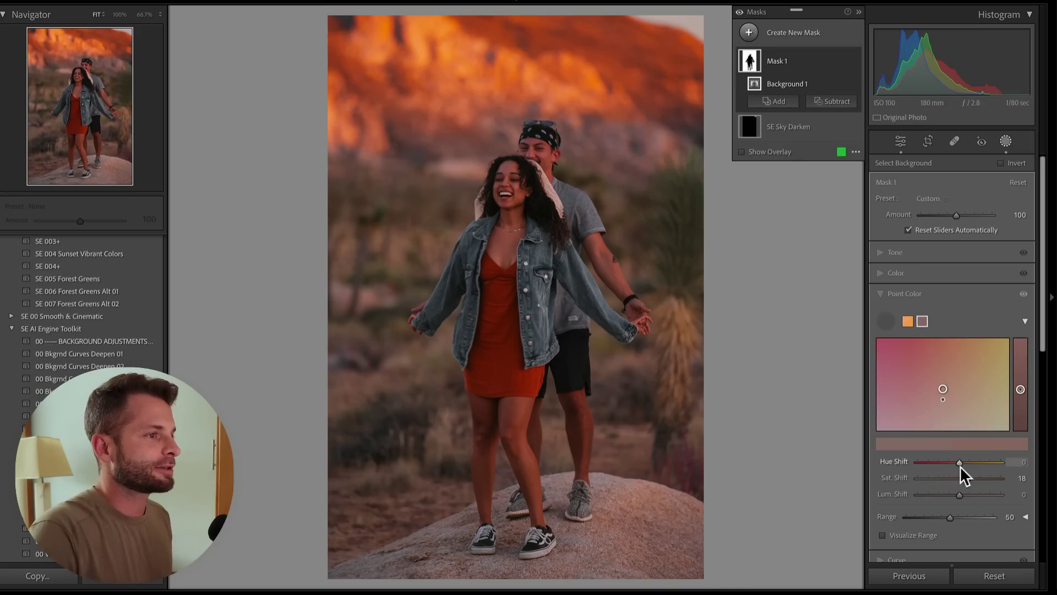
left_click_drag(937, 462, 952, 466)
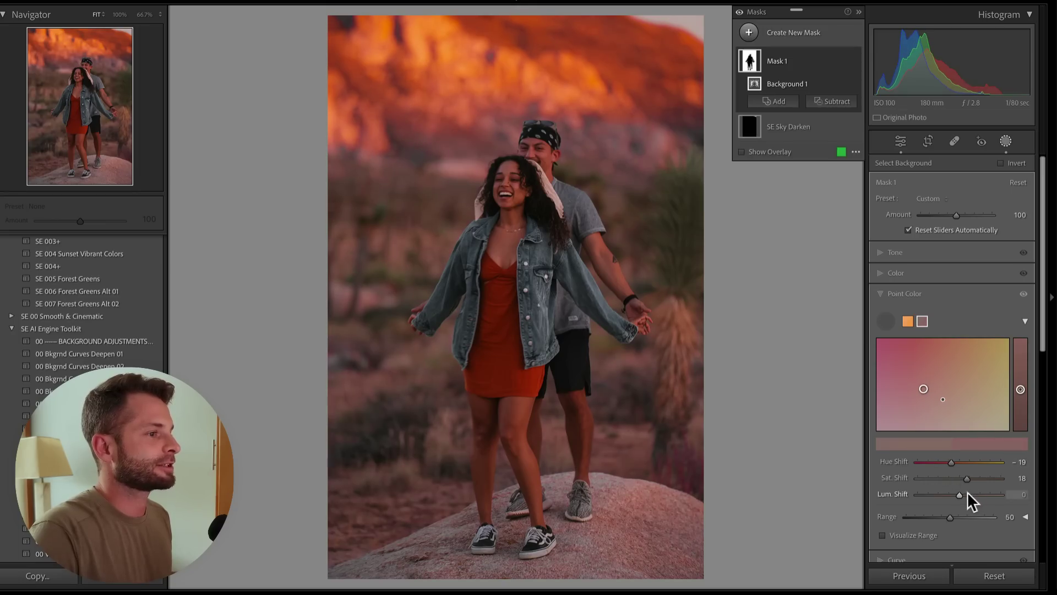
left_click_drag(959, 495, 949, 493)
Step: Toggle the background mask off and on to compare, then finish and open the boulder photo
left_click(911, 322)
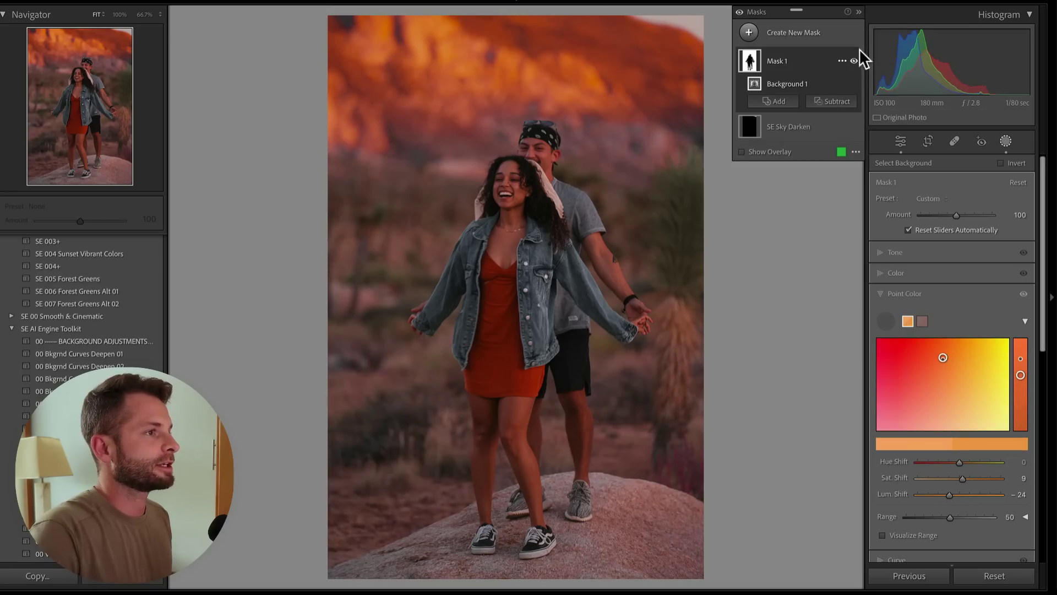
left_click(854, 61)
left_click(853, 60)
left_click(854, 60)
left_click(854, 61)
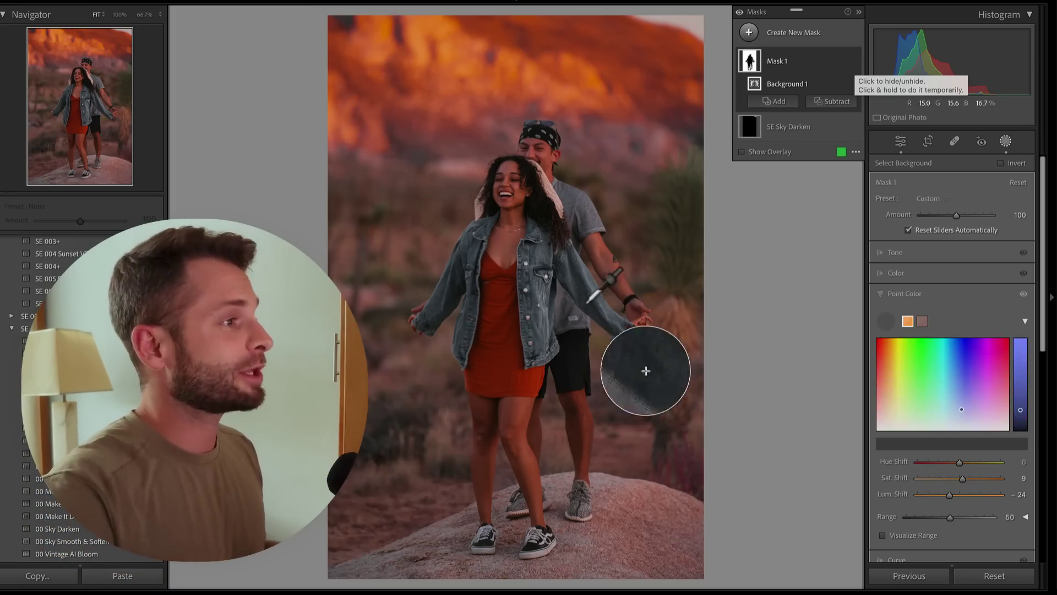
key("Return")
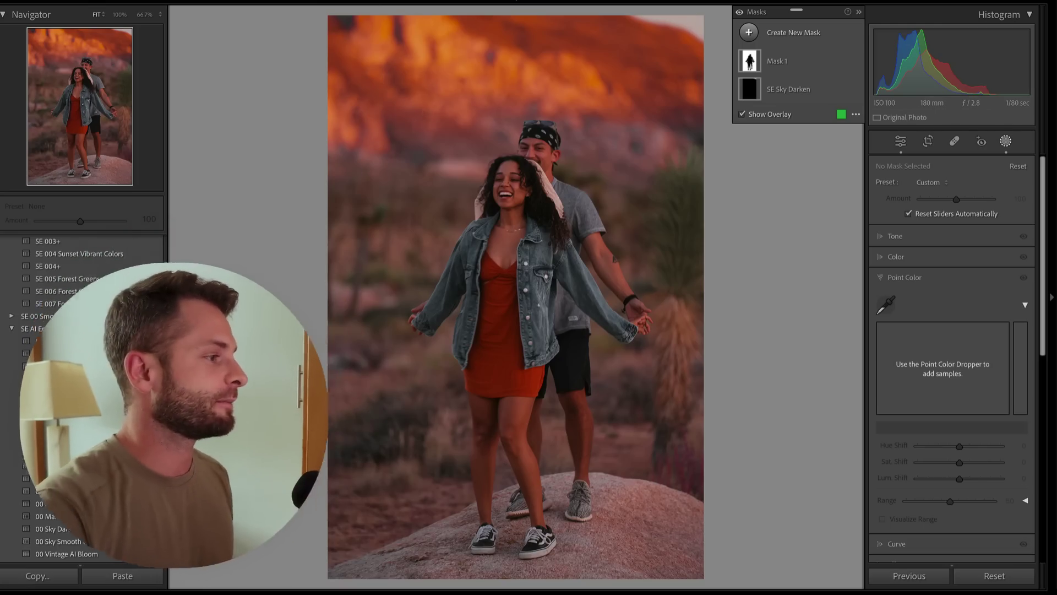
key("Right")
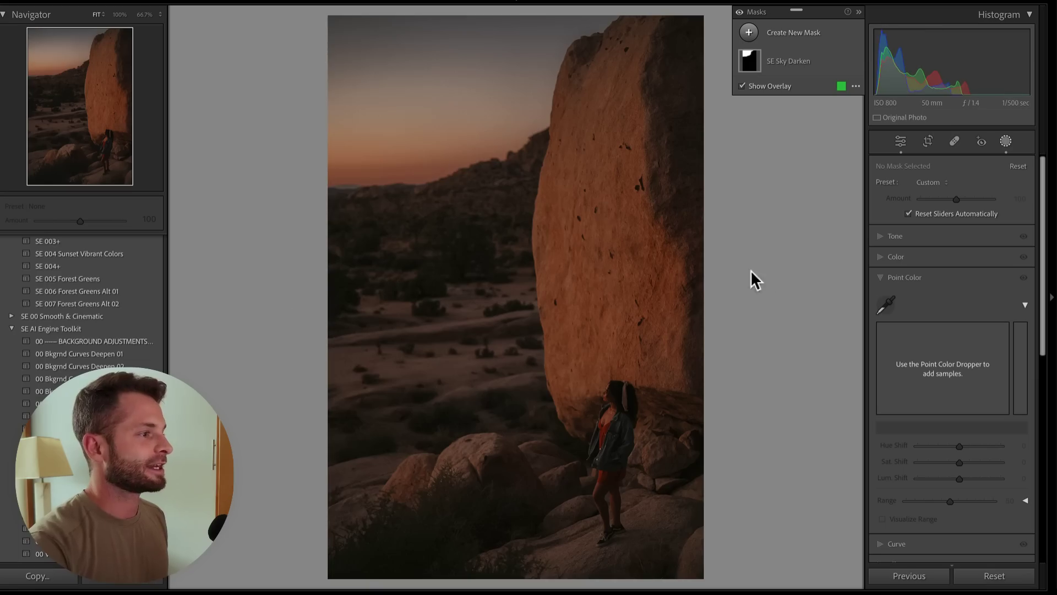
Step: Add a Select Sky mask to the boulder photo
key("Return")
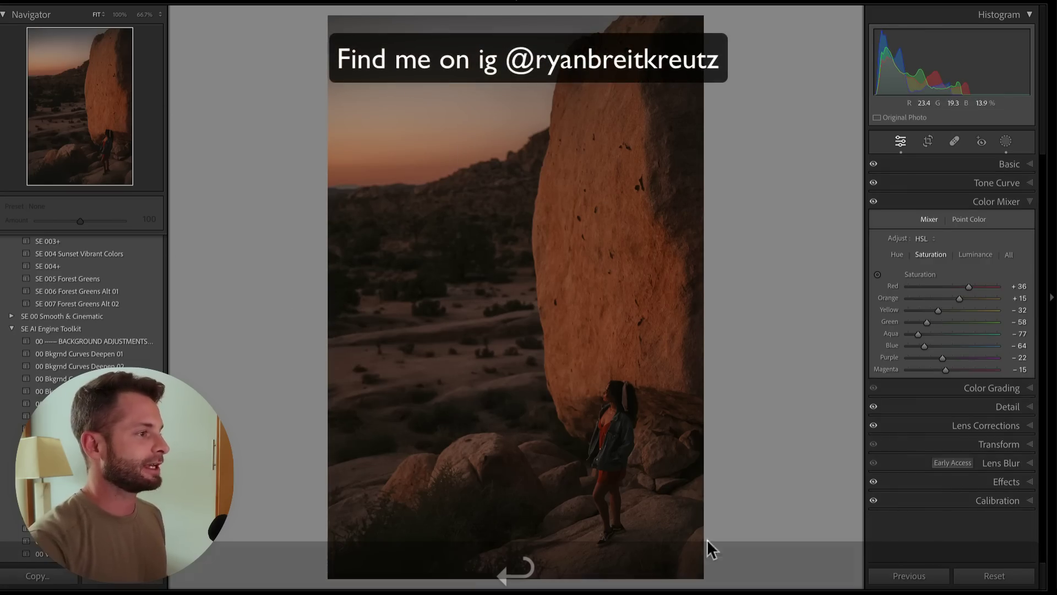
key("k")
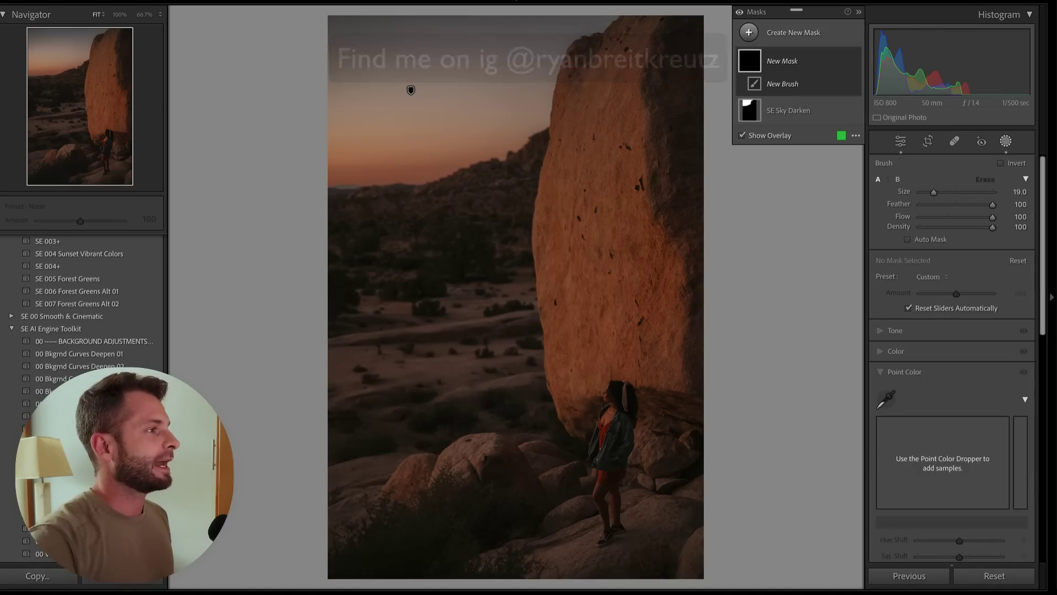
left_click(773, 34)
left_click(826, 77)
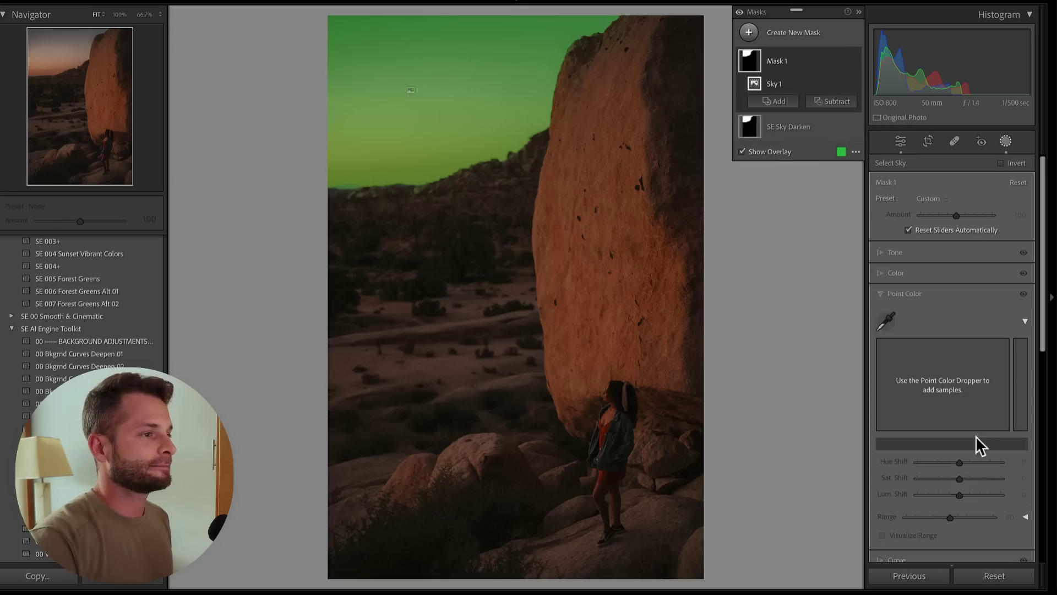
Step: Sample the orange and greyish sky colours and raise their saturation to +22 and +53
left_click(886, 321)
left_click(414, 170)
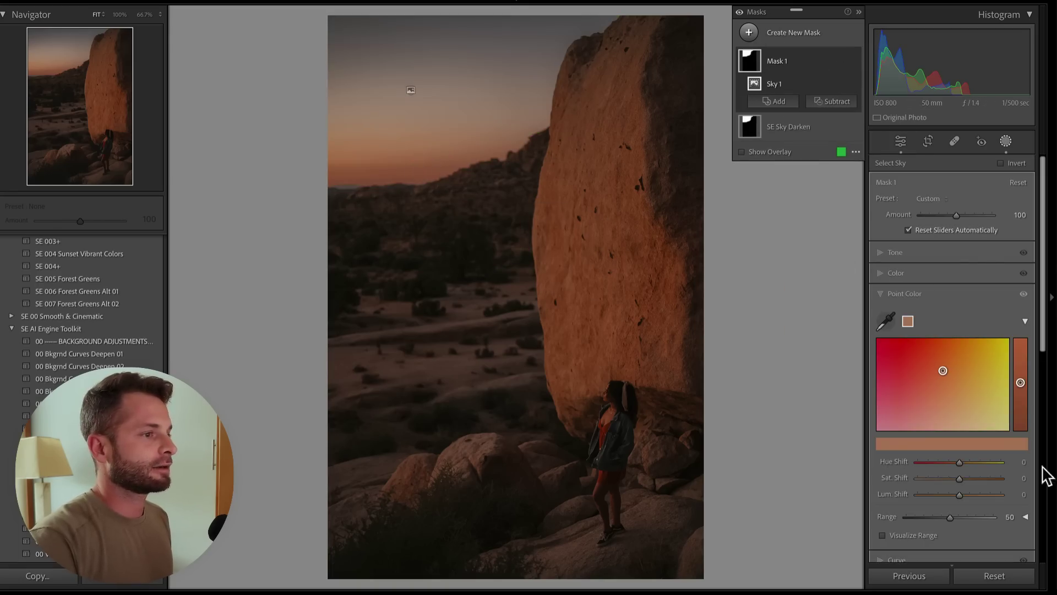
left_click_drag(959, 478, 967, 478)
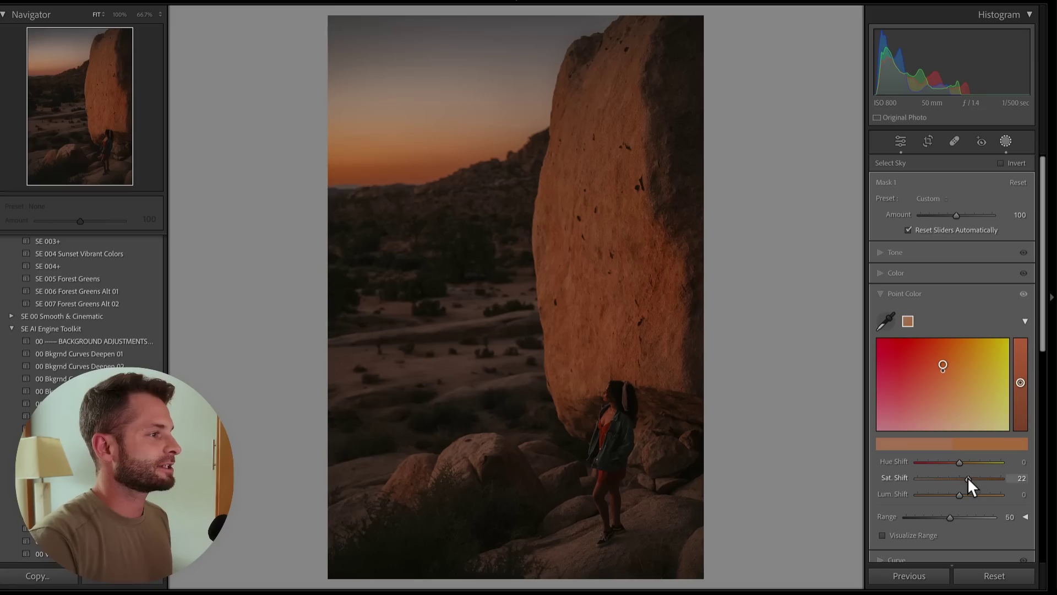
left_click(886, 321)
left_click(482, 103)
left_click_drag(959, 478, 980, 477)
Step: Toggle the sky mask off and on to compare its effect
left_click(853, 60)
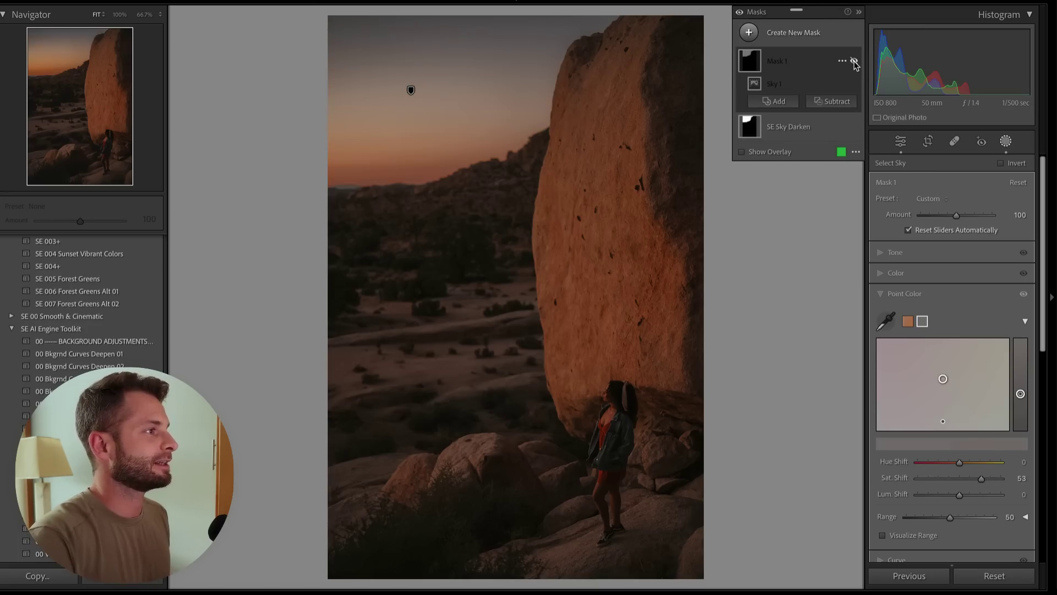
left_click(854, 61)
left_click(854, 61)
left_click(854, 61)
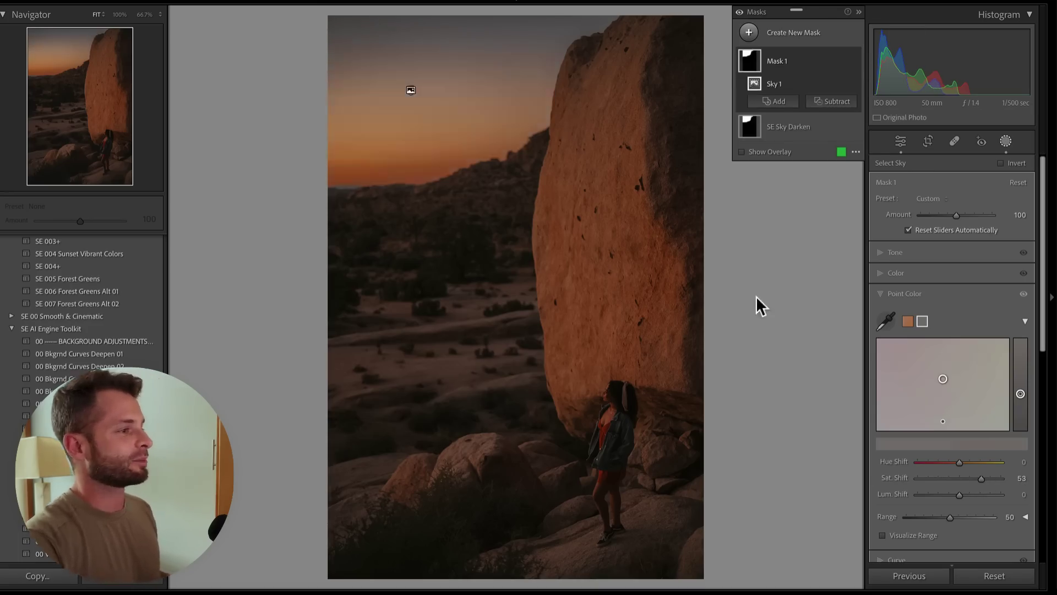
Step: Brush an Objects mask over the boulder, sample its orange rock colour, and raise its saturation
left_click(751, 34)
left_click(805, 128)
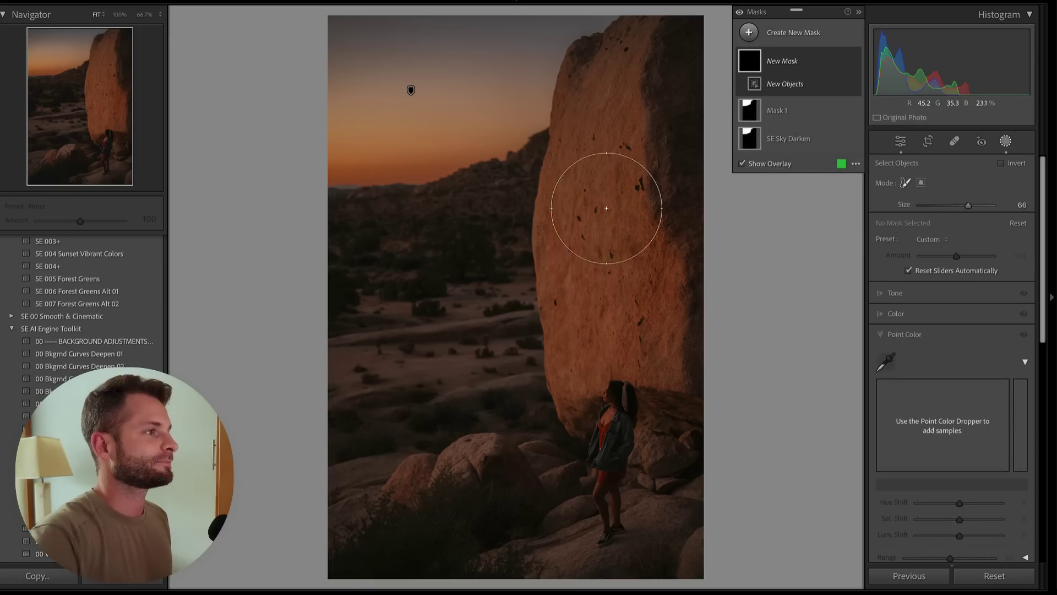
mouse_move(660, 60)
left_mouse_down()
mouse_move(572, 149)
mouse_move(561, 373)
mouse_move(626, 298)
mouse_move(677, 432)
mouse_move(657, 218)
mouse_move(699, 71)
left_mouse_up()
left_click_drag(601, 71, 603, 71)
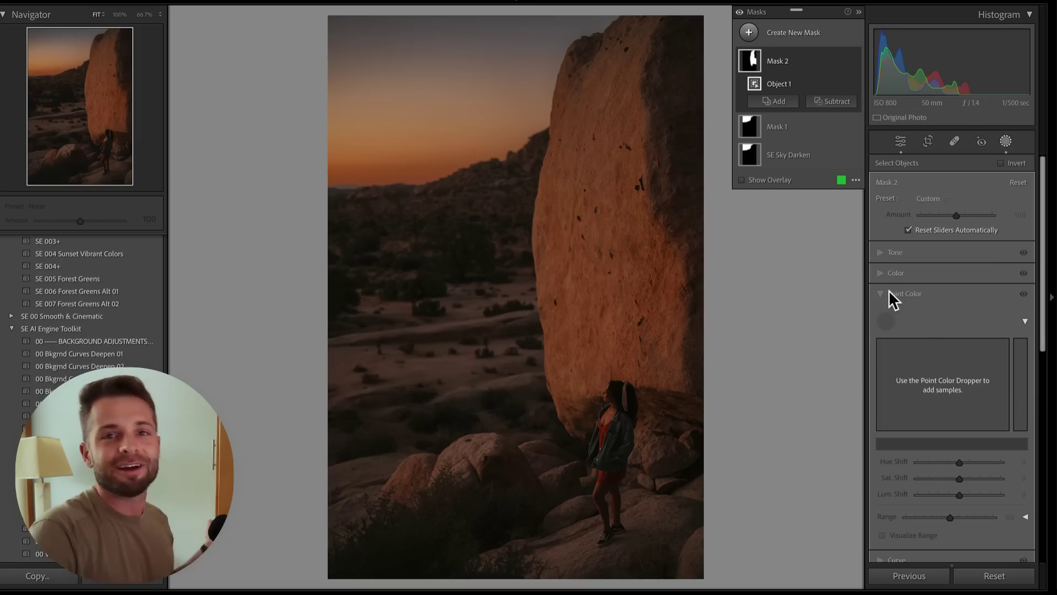
left_click(620, 283)
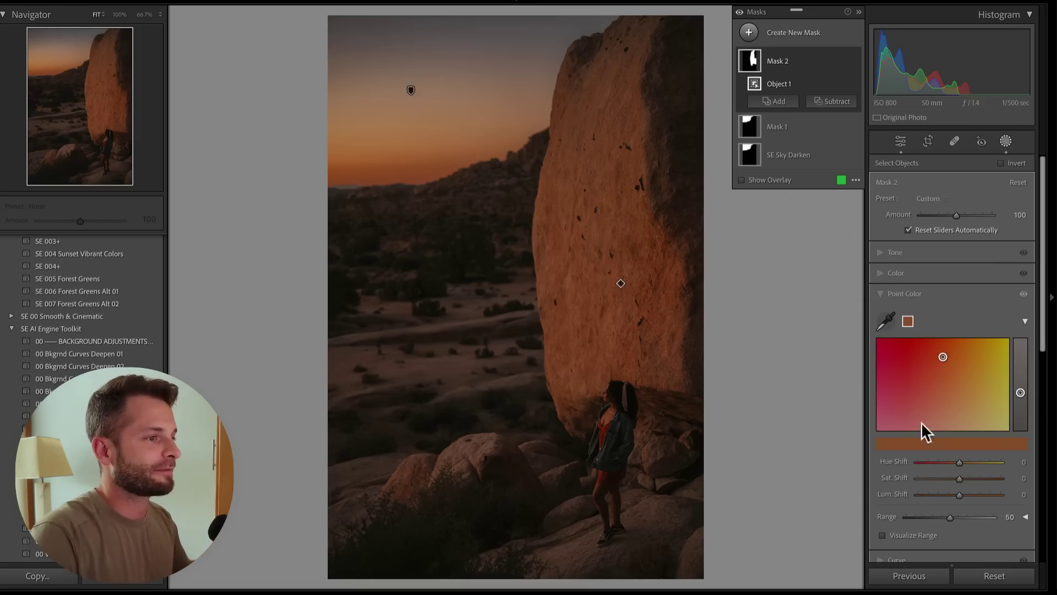
mouse_move(962, 473)
left_mouse_down()
mouse_move(980, 477)
mouse_move(947, 461)
mouse_move(968, 462)
mouse_move(950, 497)
mouse_move(961, 479)
left_mouse_up()
key("Return")
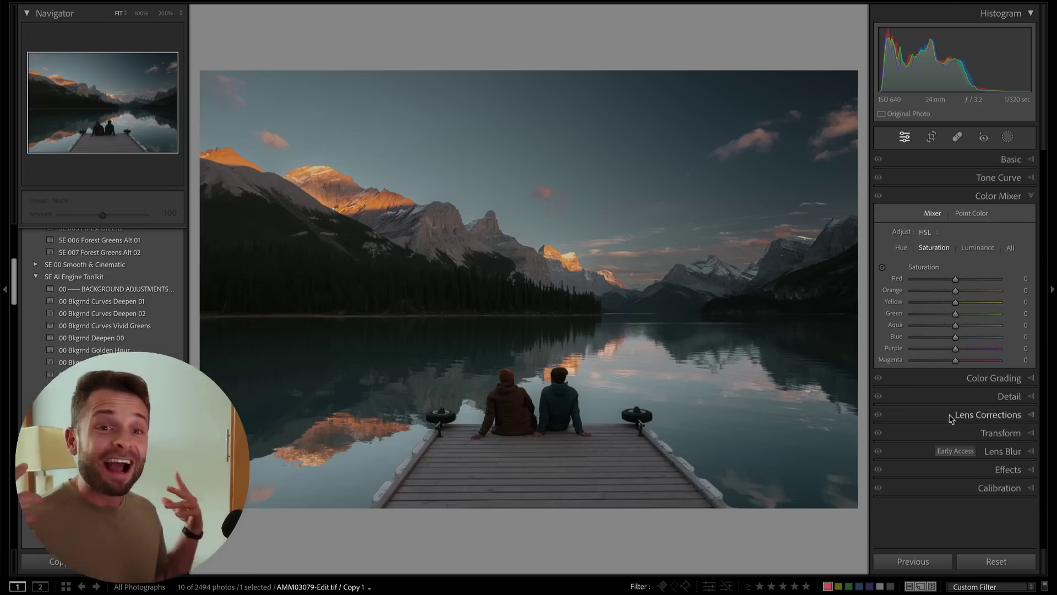
Step: Show the Color Mixer's Point Color tab, undo the portrait's orange hue shift, and duplicate Mask 1
left_click(955, 420)
left_click(1018, 197)
left_click(972, 214)
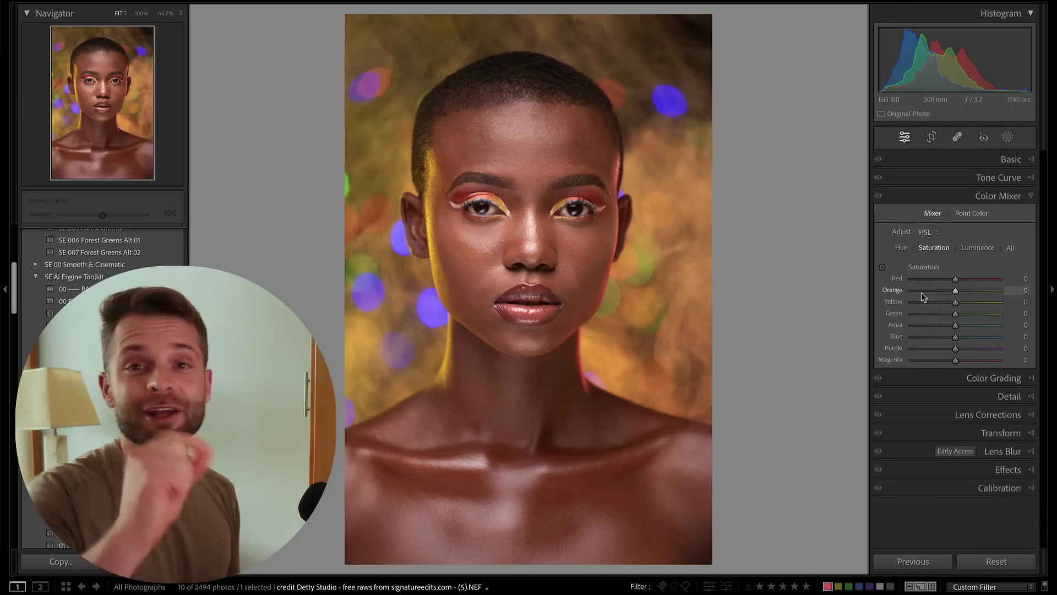
key("ctrl+z")
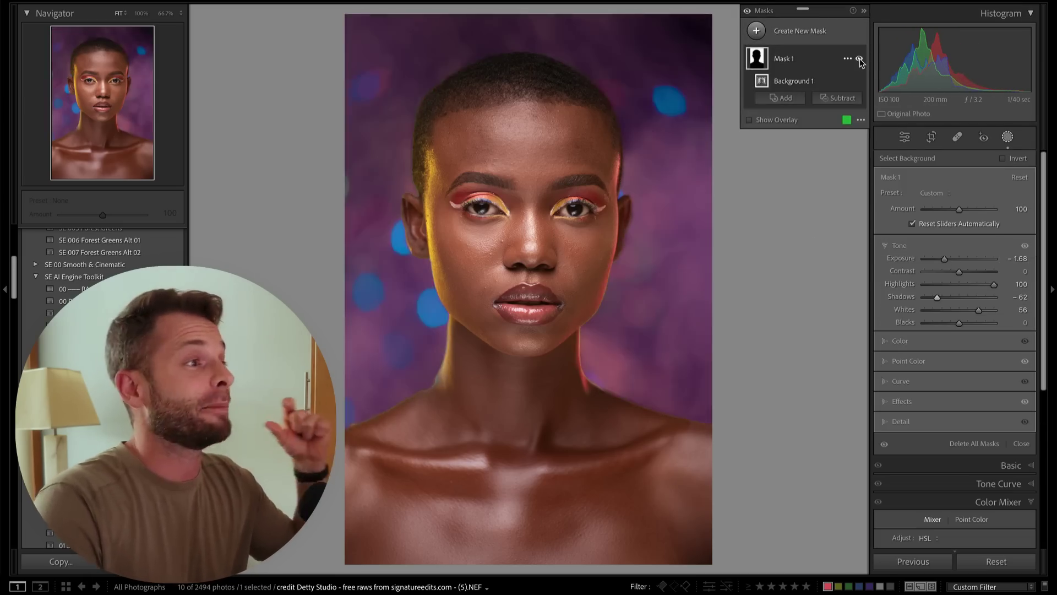
left_click(848, 58)
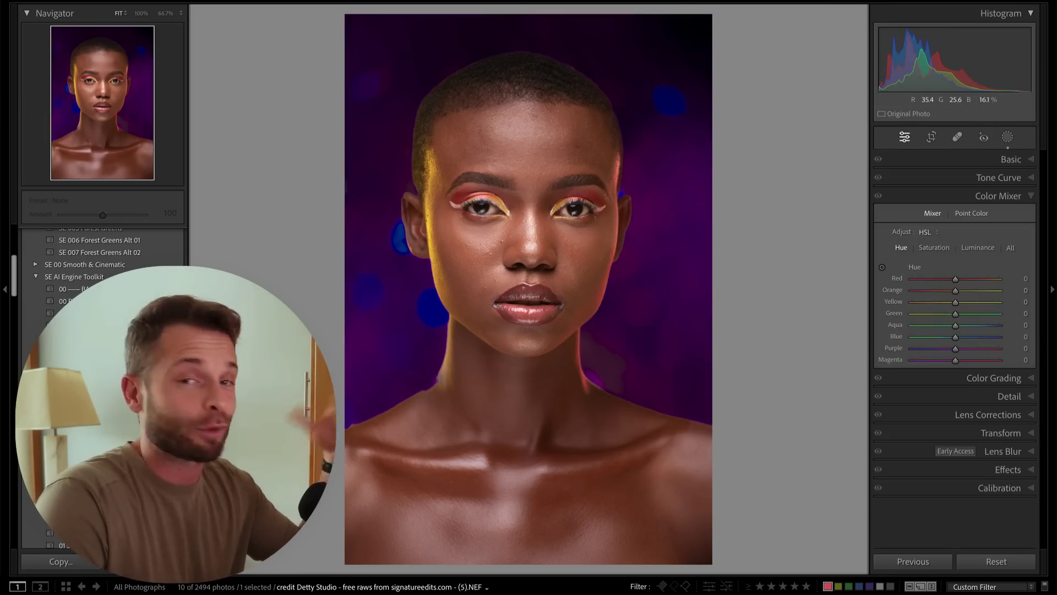